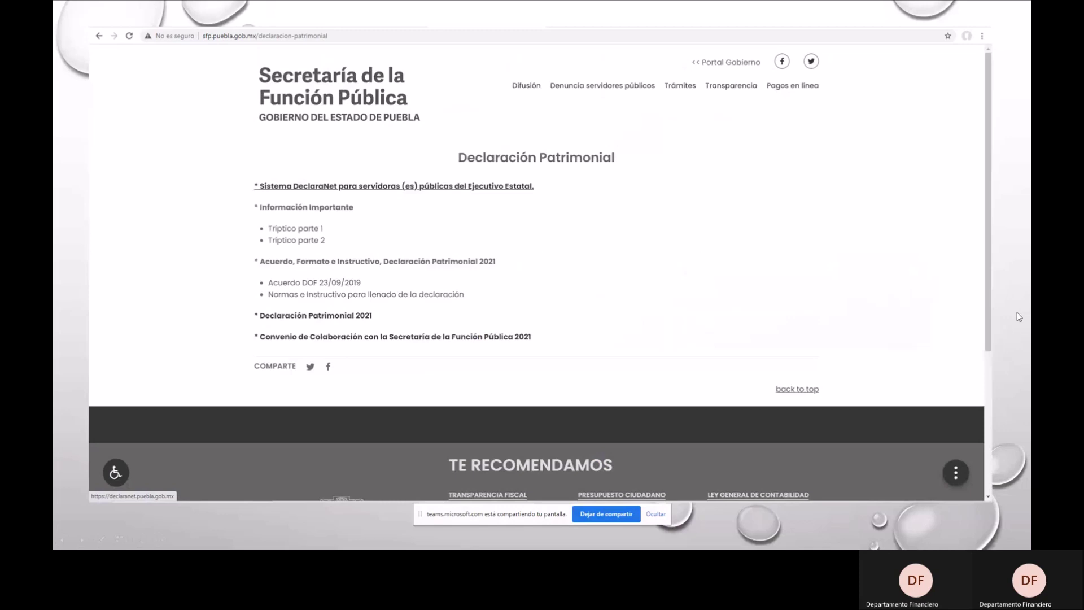
# Advance through the DeclaraNet start page and login slides to the 'Nuevo Usuario - Verifica tu RFC' slide.
pyautogui.click(472, 186)
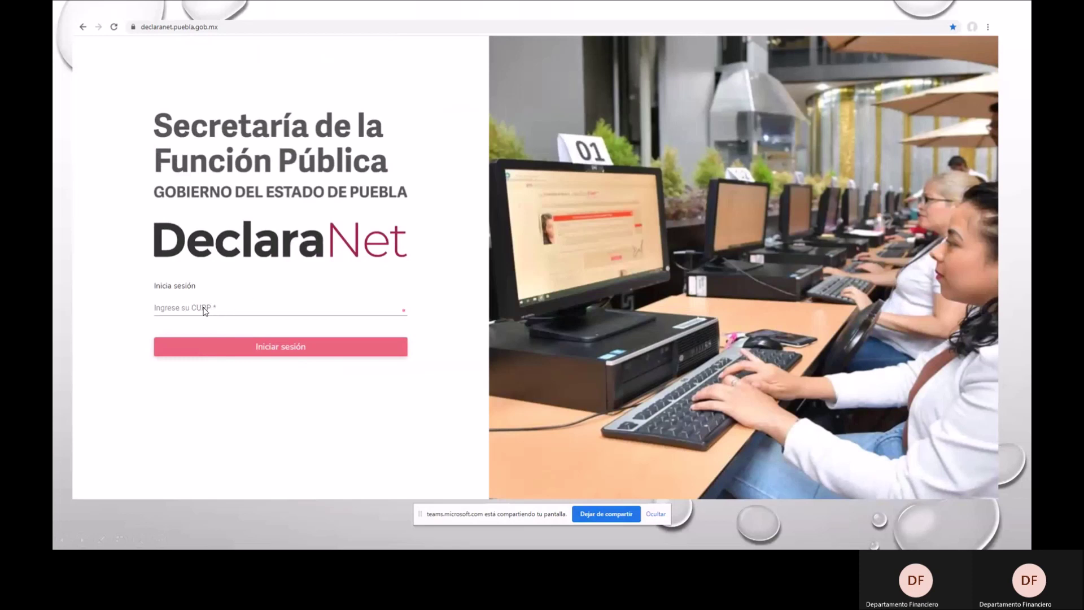
pyautogui.click(265, 355)
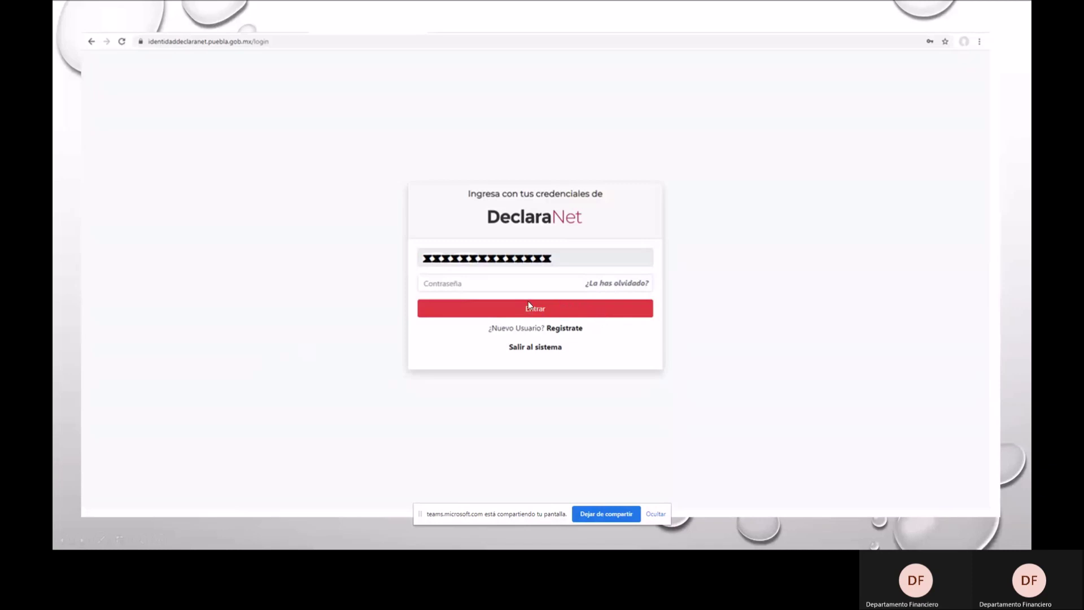
pyautogui.click(565, 329)
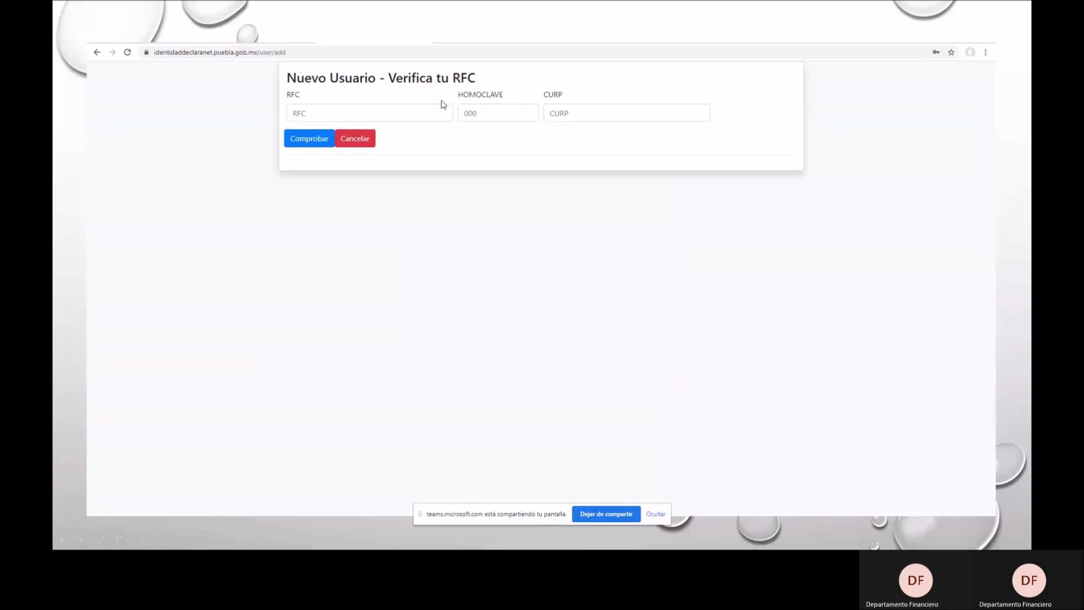
pyautogui.click(289, 149)
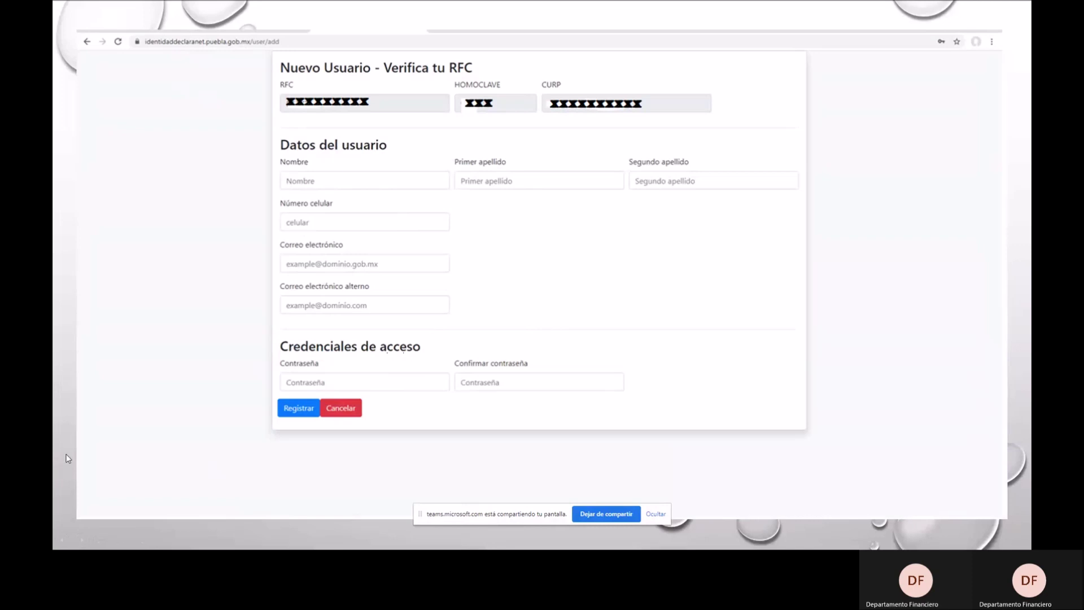
# Advance to the slide showing the Código de confirmación email with the activation link.
pyautogui.hotkey('ctrl', 'Tab')
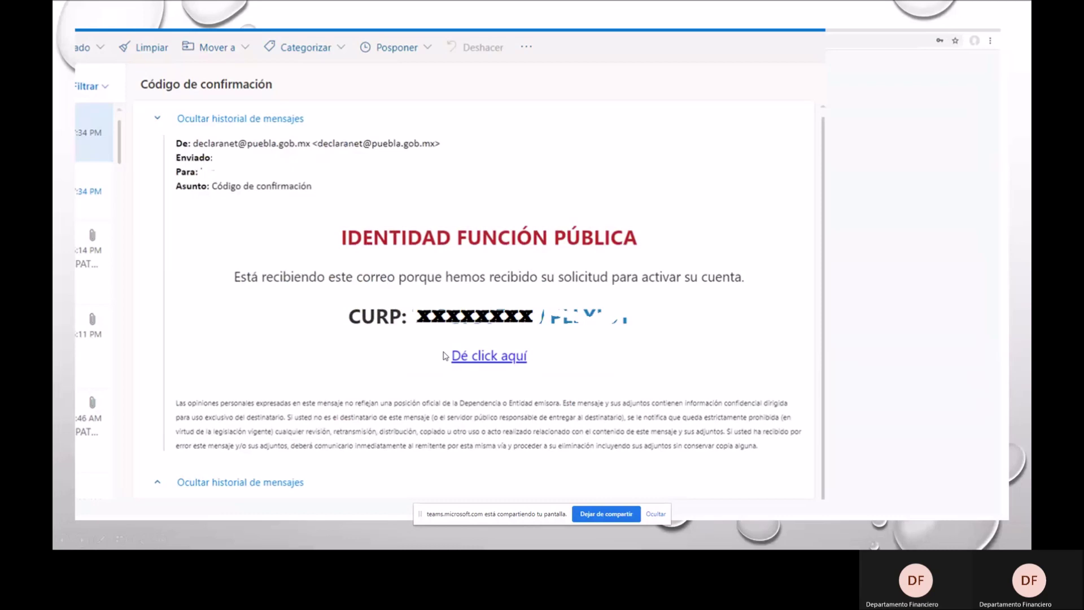
# Advance past the 'Activación realizada con éxito' slide to the DeclaraNet CURP login slide.
pyautogui.click(445, 356)
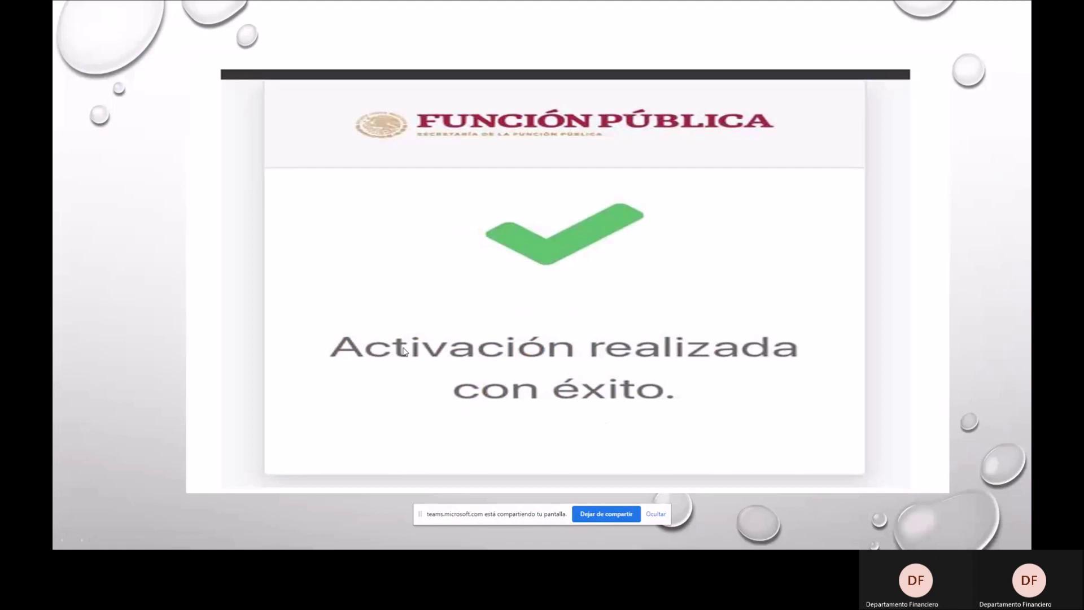
pyautogui.click(404, 352)
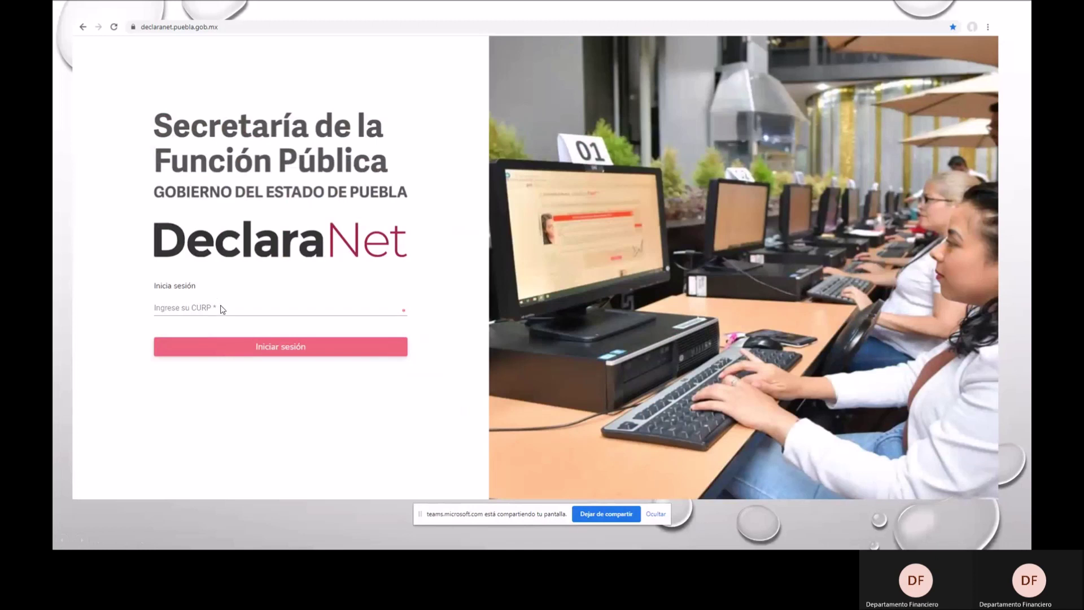
pyautogui.press('Right')
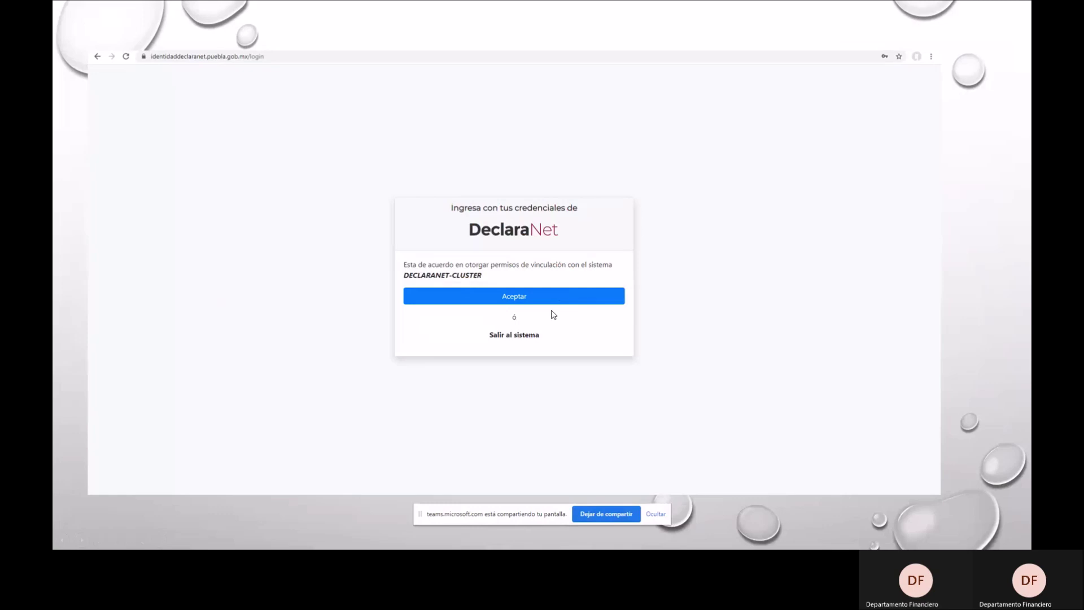
# Switch from the PowerPoint slideshow to the Microsoft Teams window in Chrome.
pyautogui.hotkey('alt', 'Tab')
pyautogui.hotkey('alt', 'Tab')
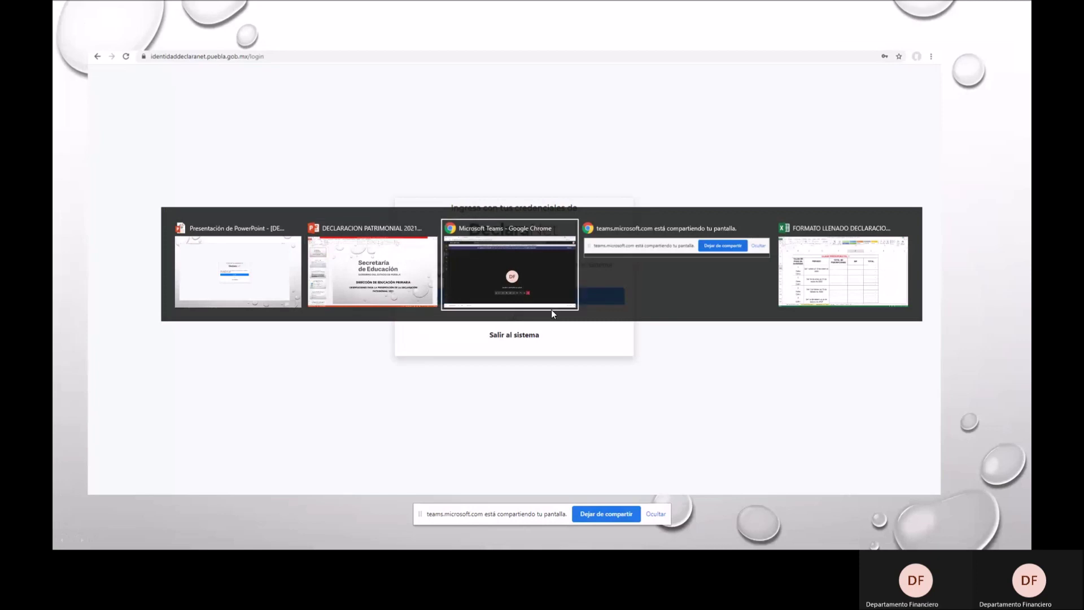
pyautogui.hotkey('alt', 'Tab')
pyautogui.hotkey('alt', 'Tab')
pyautogui.hotkey('alt', 'Tab')
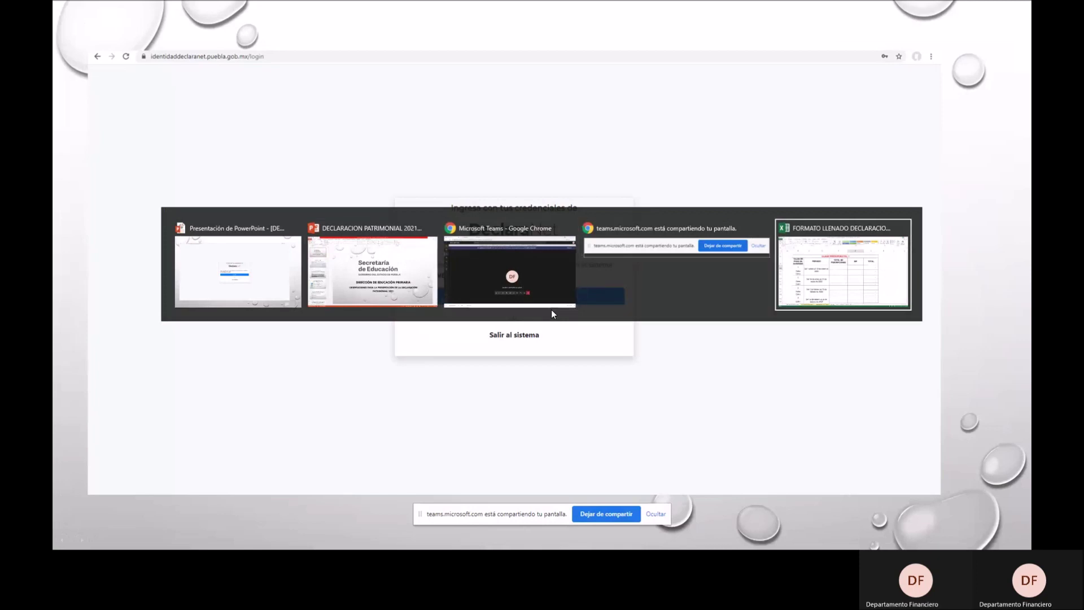
pyautogui.hotkey('alt', 'Tab')
pyautogui.hotkey('alt', 'Tab')
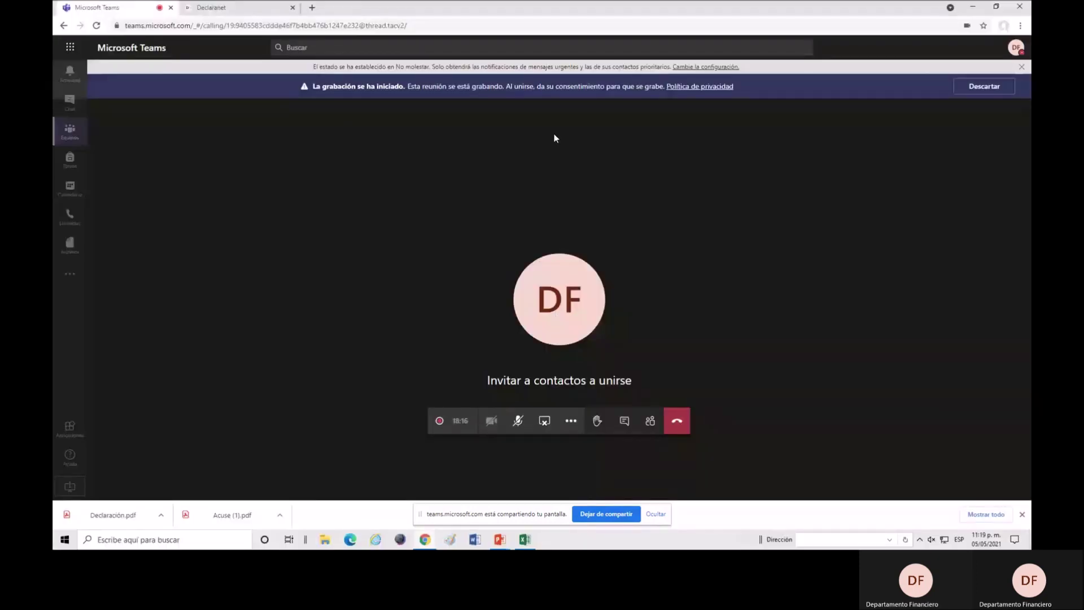
# Reload the Declaranet tab, paste the declarant's CURP and sign in with the saved password.
pyautogui.click(235, 7)
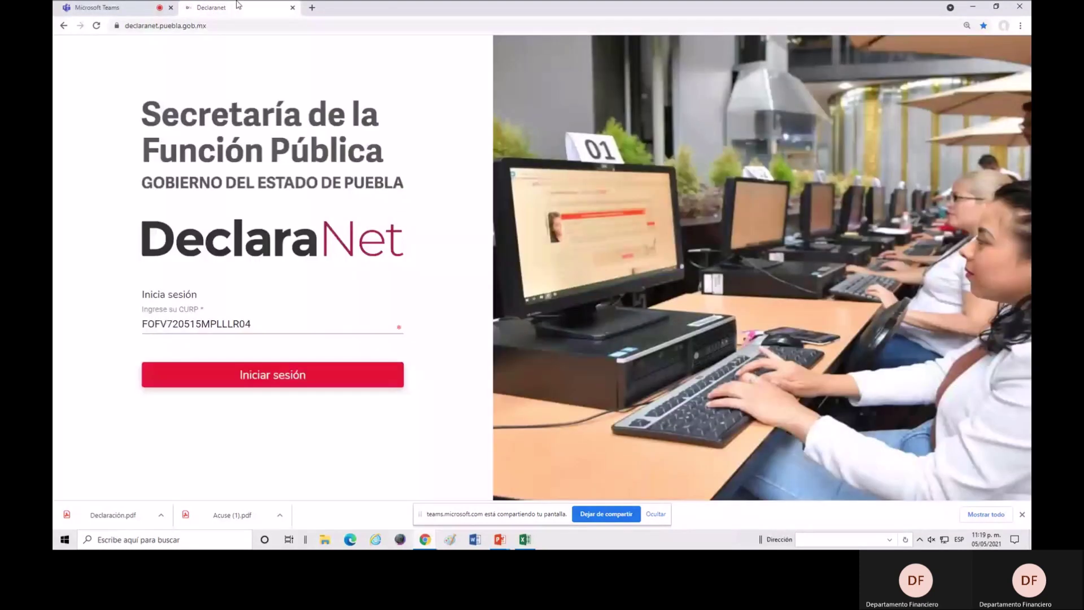
pyautogui.click(101, 29)
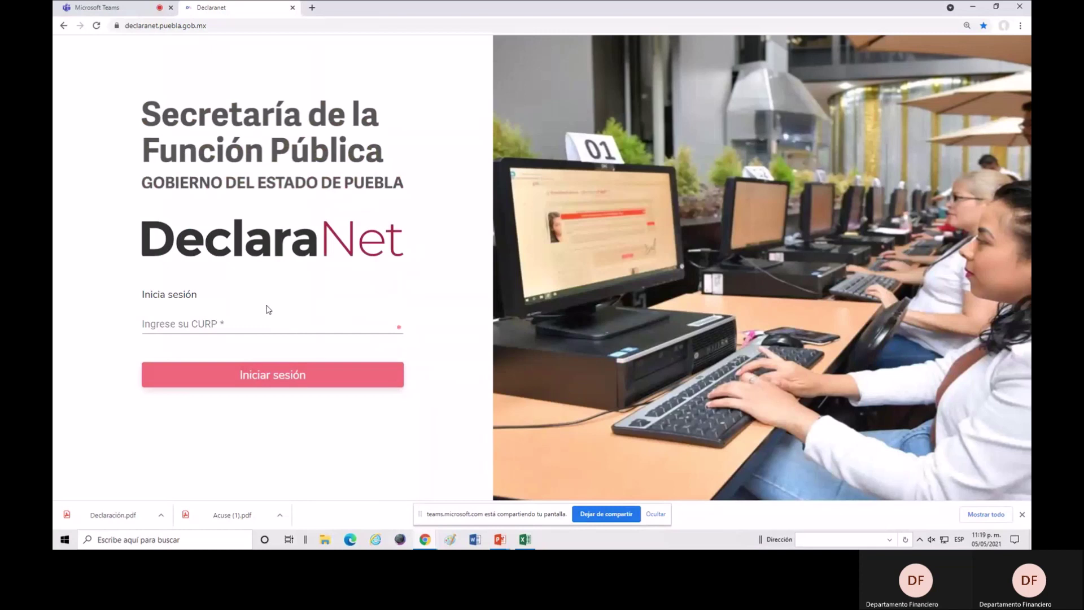
pyautogui.click(223, 327)
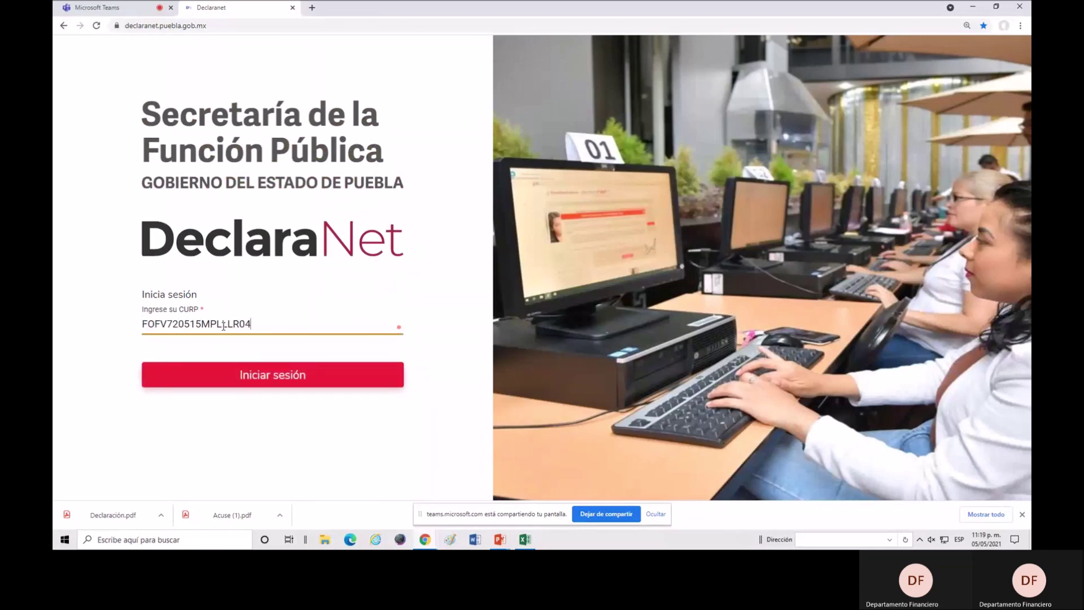
pyautogui.click(217, 384)
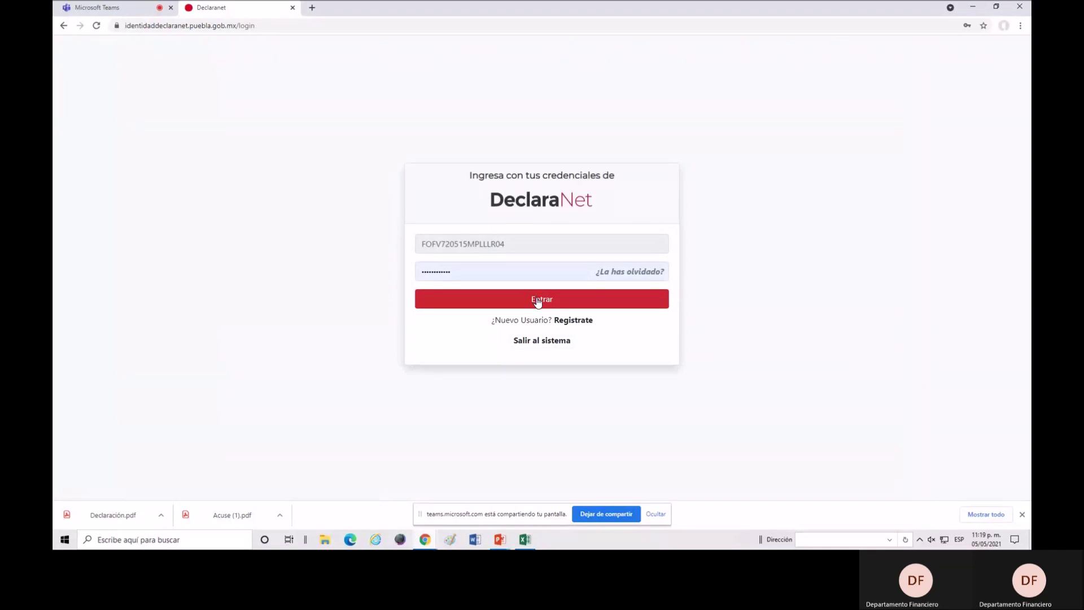
pyautogui.click(538, 301)
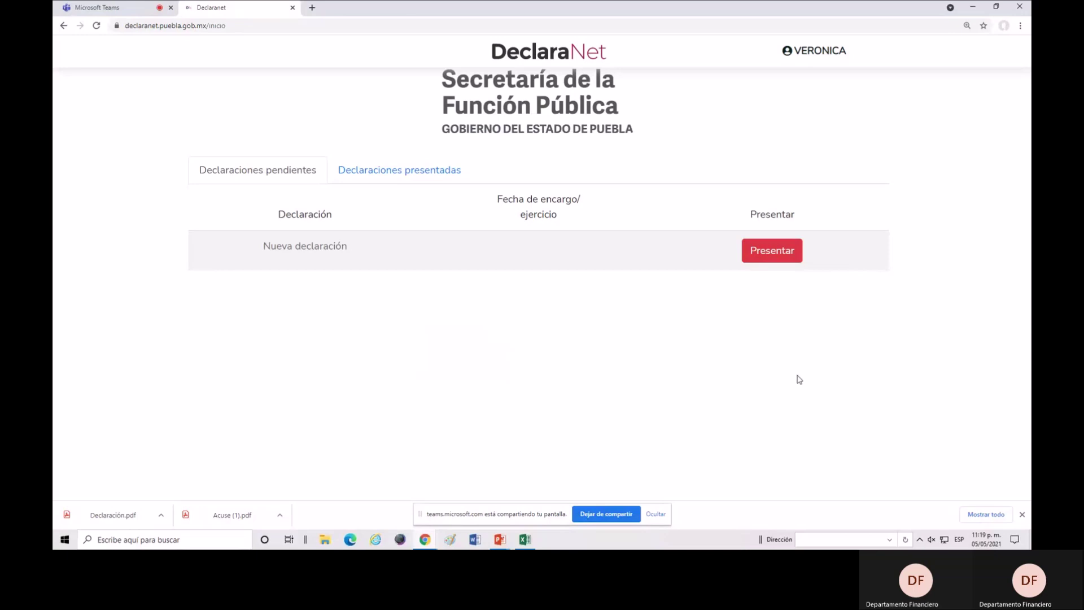
# Choose Presentar for the pending Nueva declaración to bring up the Atento Aviso notice.
pyautogui.click(770, 256)
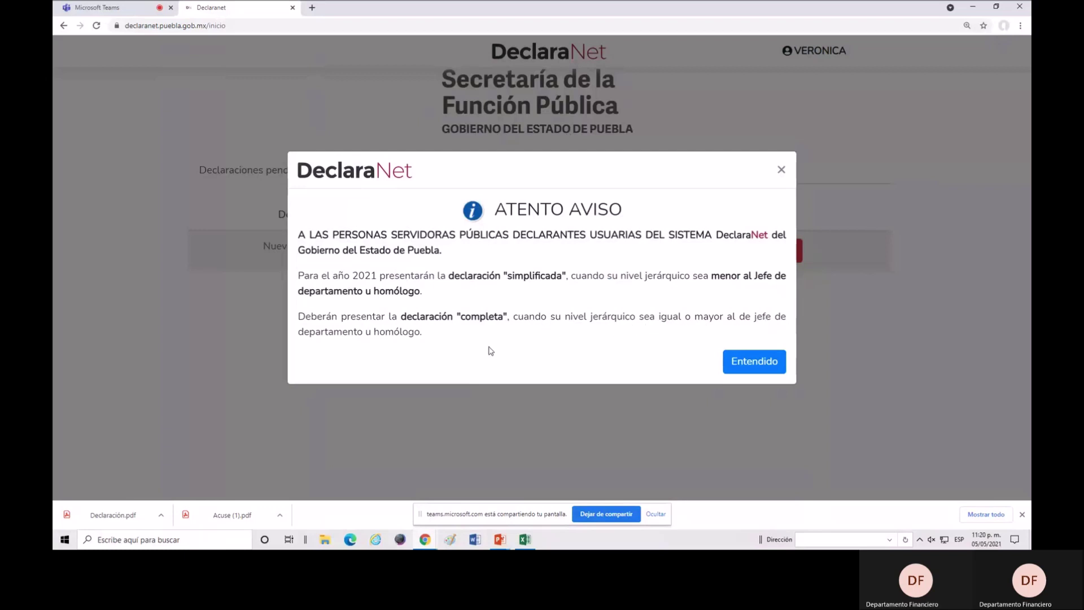
# Dismiss the notice and start a 2021 MODIFICACIÓN declaration at OPERATIVO (A) U HOMÓLOGO (A) level.
pyautogui.click(751, 367)
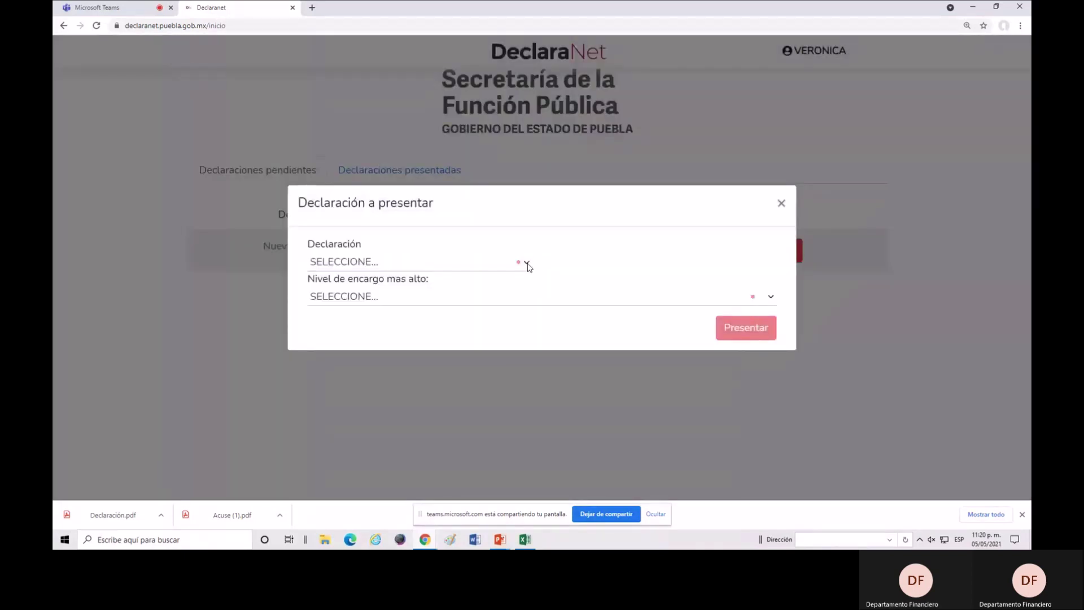
pyautogui.click(527, 263)
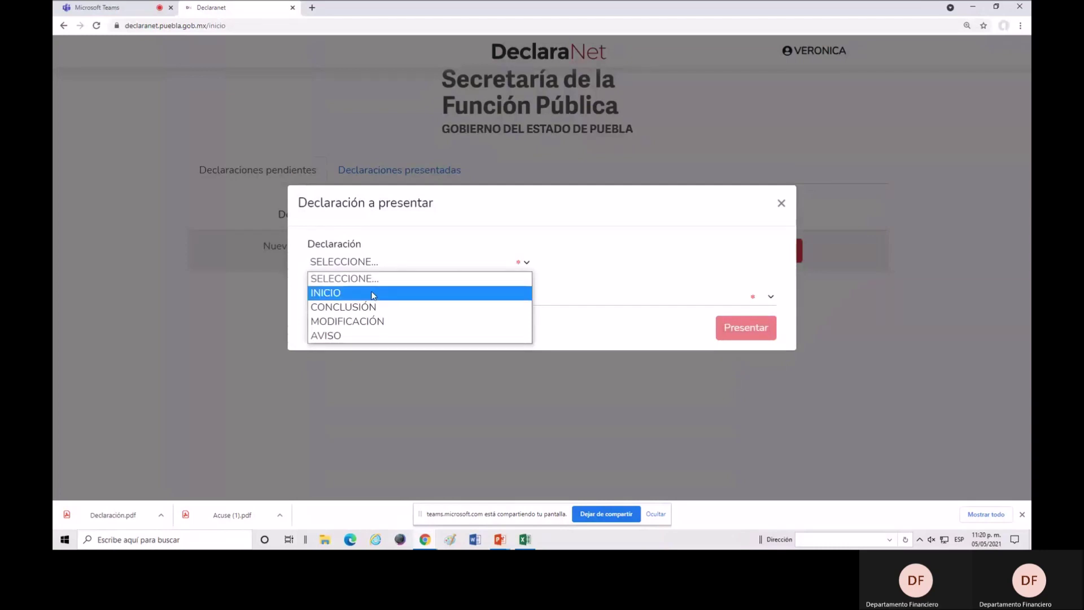
pyautogui.click(380, 326)
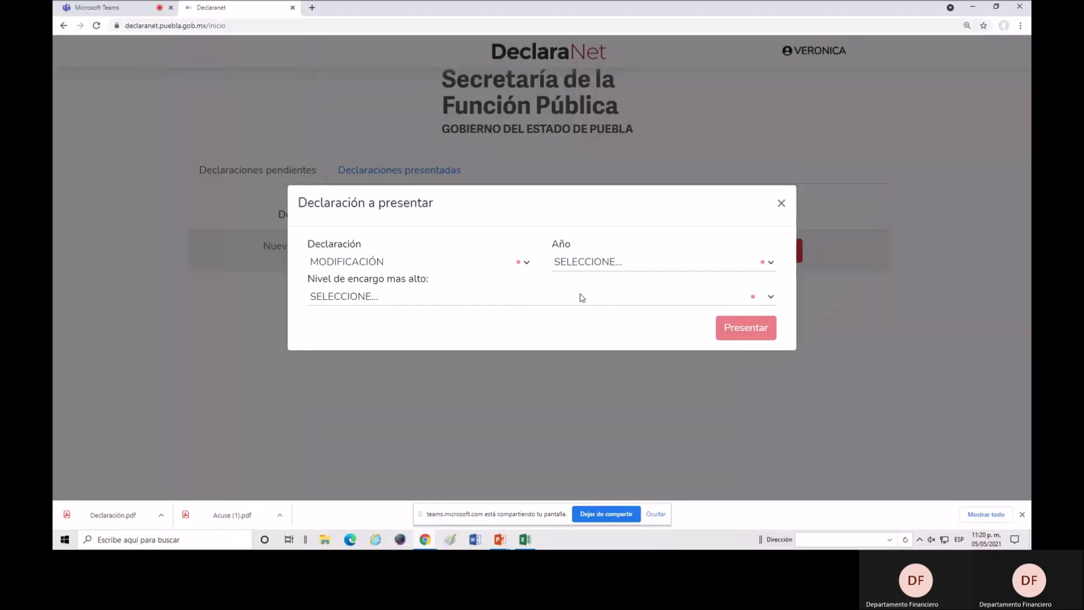
pyautogui.click(771, 262)
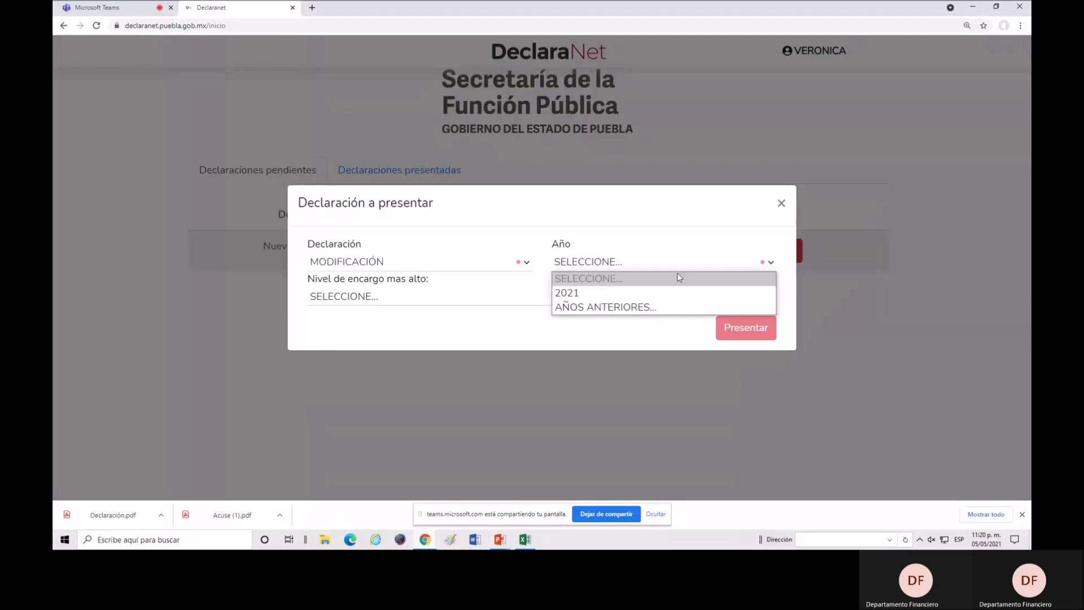
pyautogui.click(581, 296)
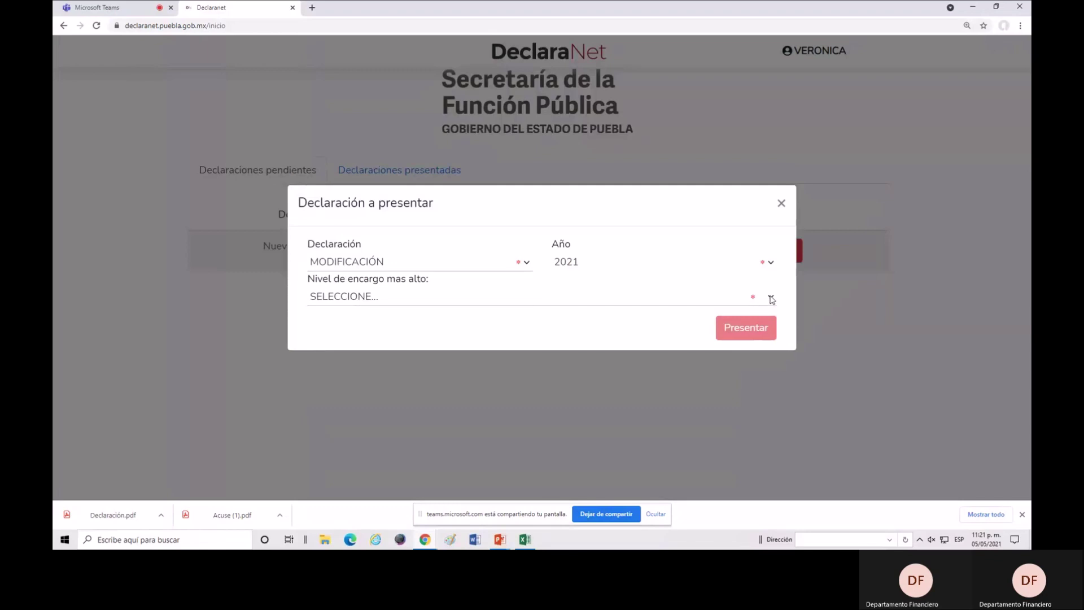
pyautogui.click(771, 300)
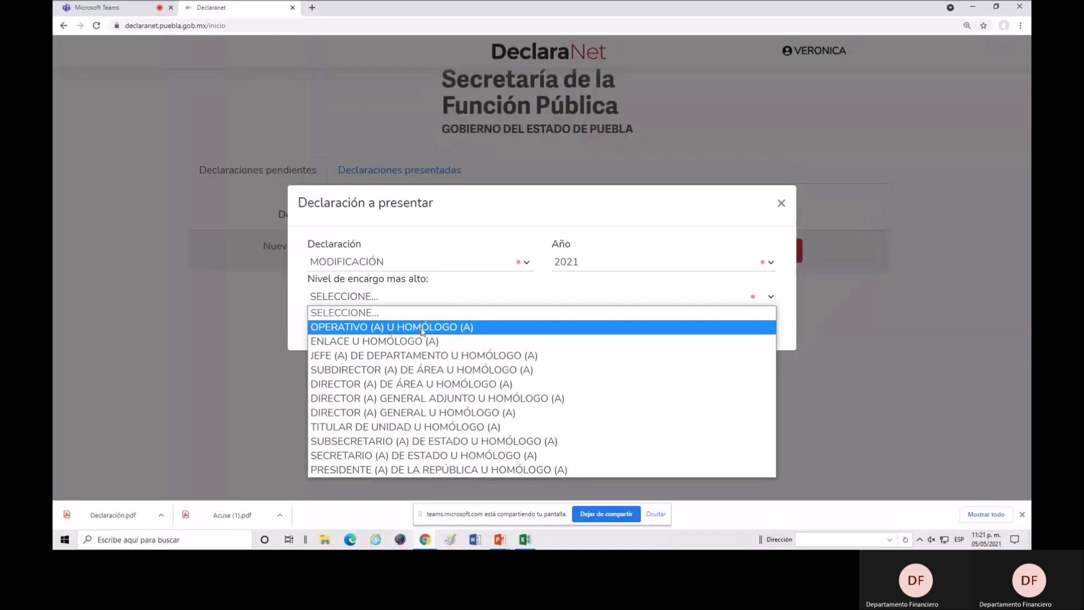
pyautogui.click(423, 330)
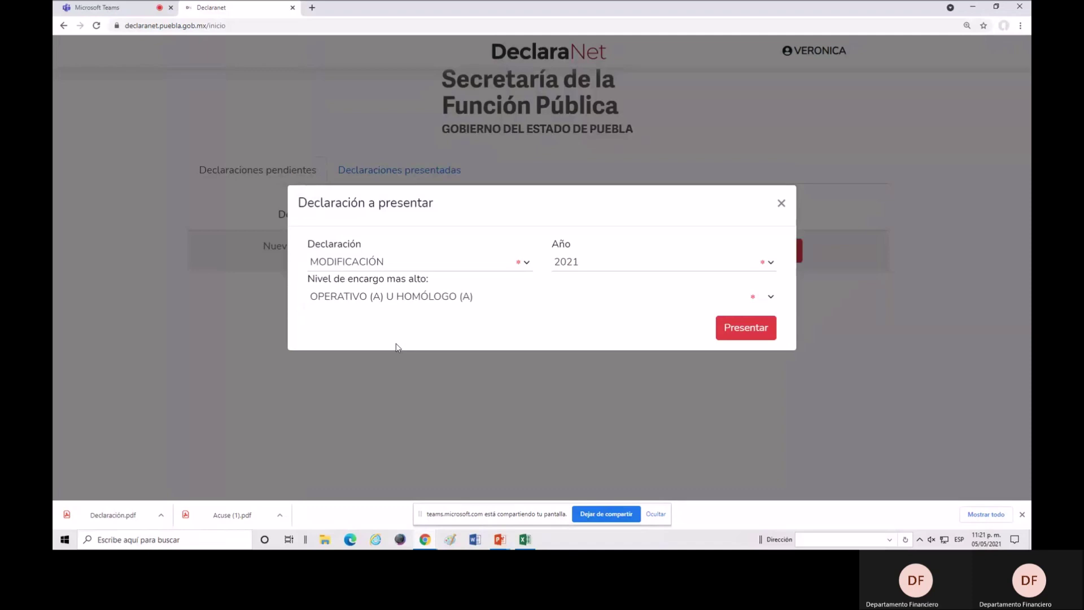
pyautogui.click(754, 333)
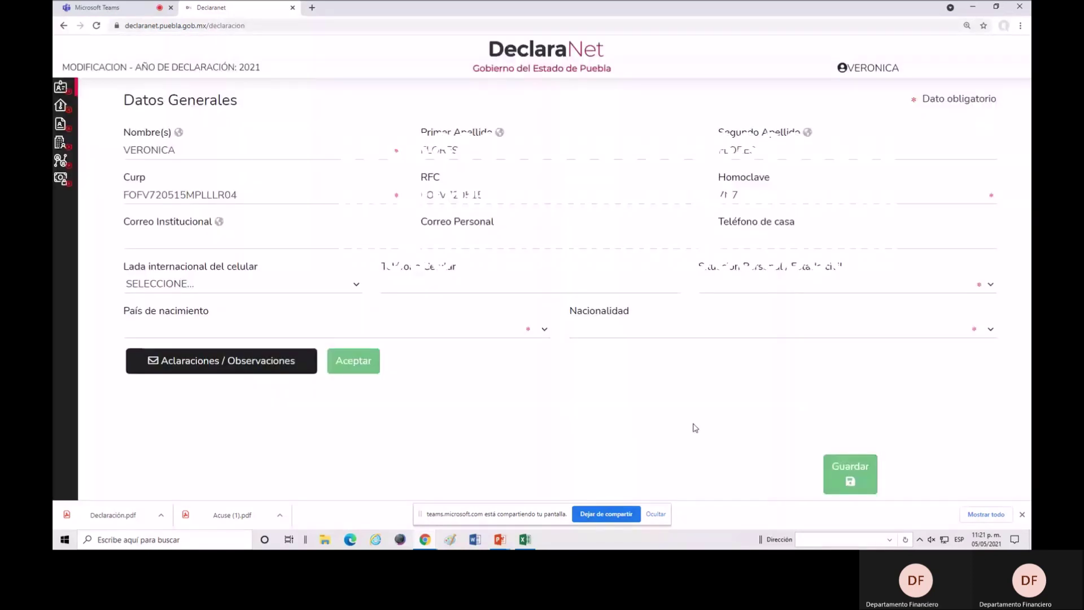
pyautogui.doubleClick(149, 150)
pyautogui.press('BackSpace')
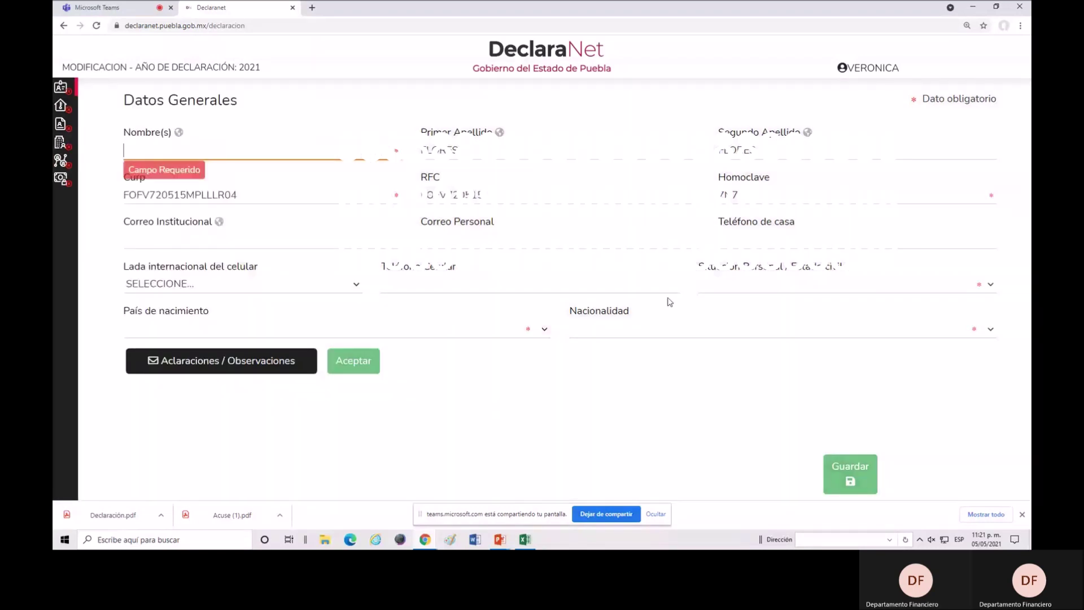
pyautogui.doubleClick(440, 150)
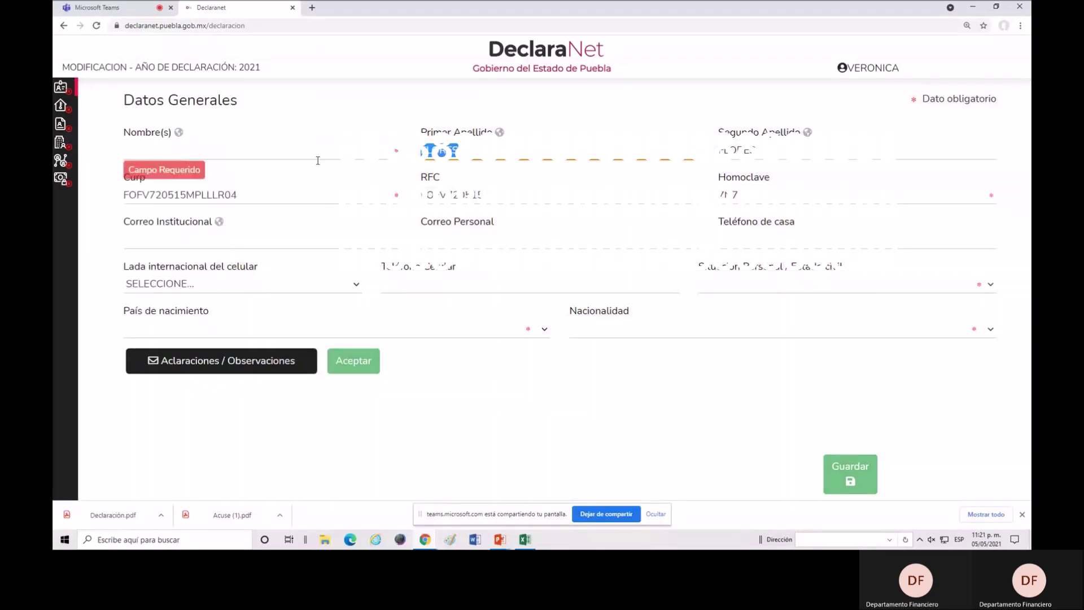
pyautogui.press('BackSpace')
pyautogui.doubleClick(737, 150)
pyautogui.press('BackSpace')
pyautogui.doubleClick(727, 195)
pyautogui.press('BackSpace')
pyautogui.moveTo(490, 186); pyautogui.dragTo(370, 187)
pyautogui.press('BackSpace')
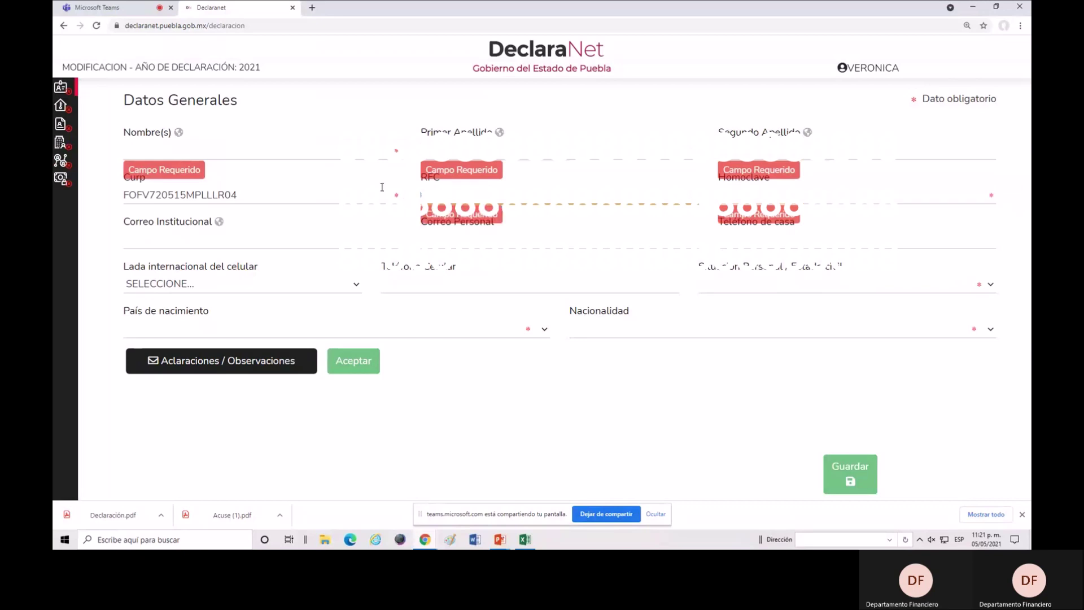
pyautogui.moveTo(269, 191); pyautogui.dragTo(112, 205)
pyautogui.press('BackSpace')
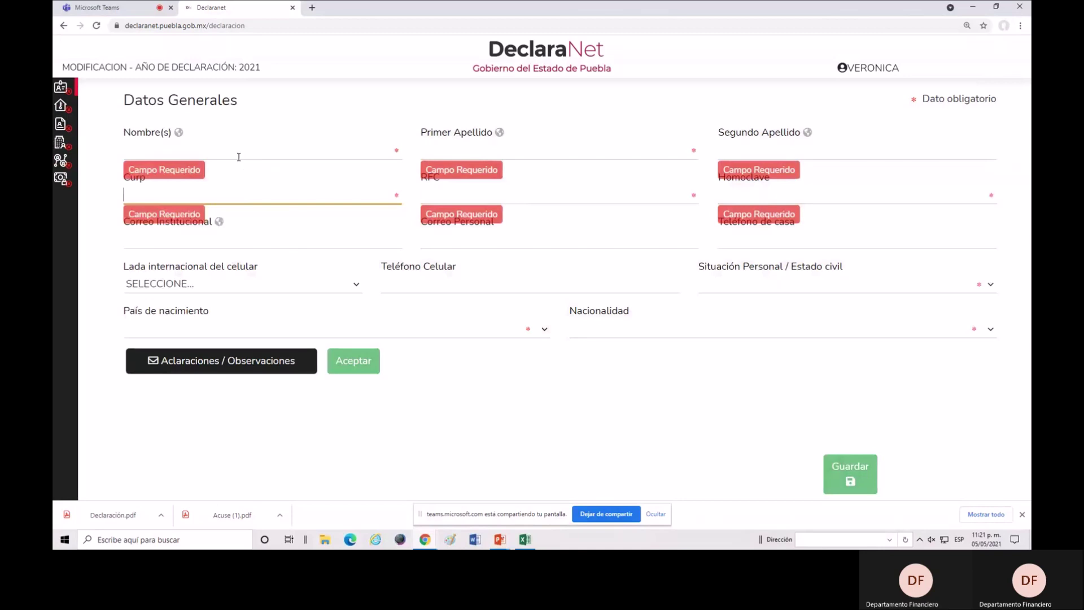
pyautogui.click(239, 155)
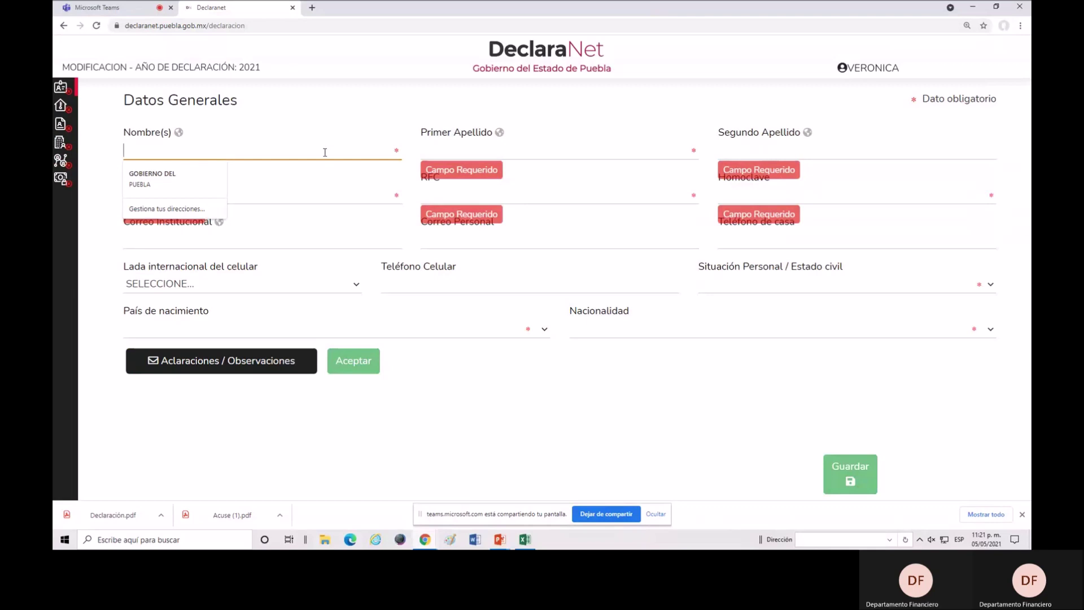
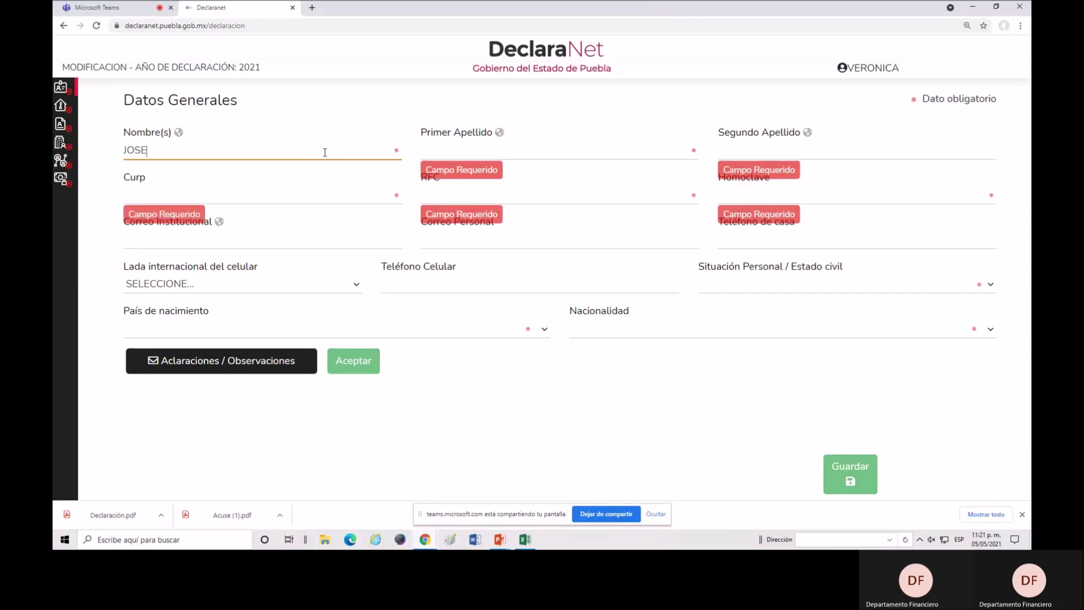
# Enter the declarant's given name, first surname and second surname in the Datos Generales form.
pyautogui.click(421, 151)
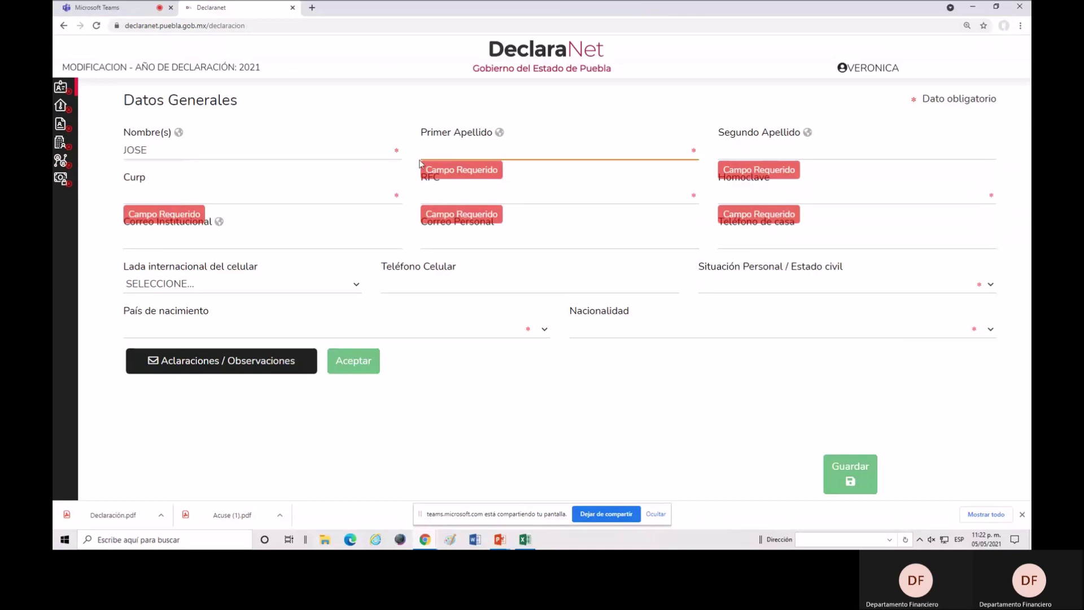
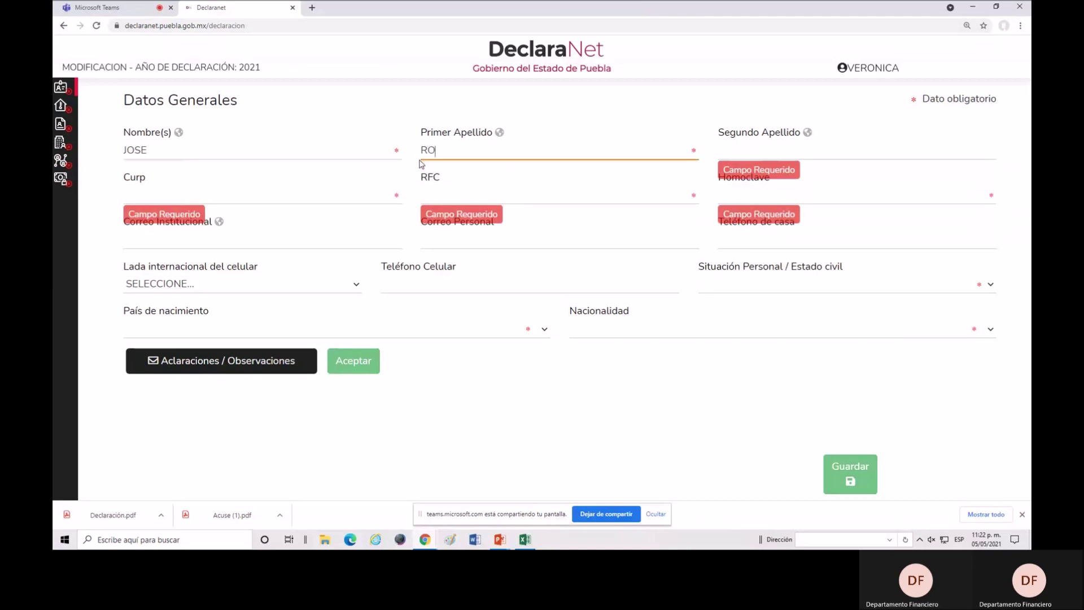
pyautogui.click(788, 153)
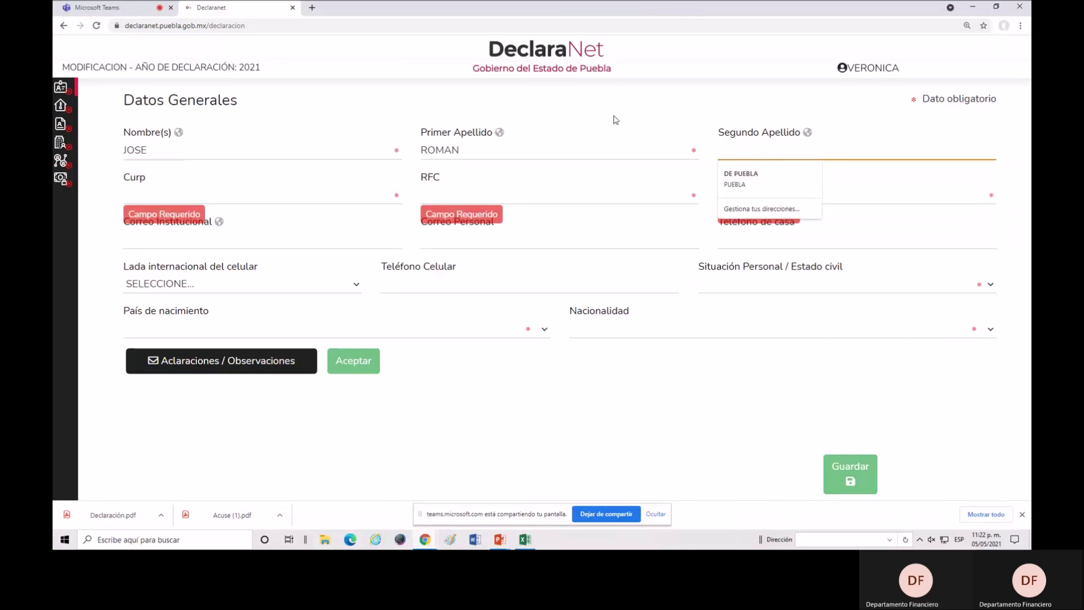
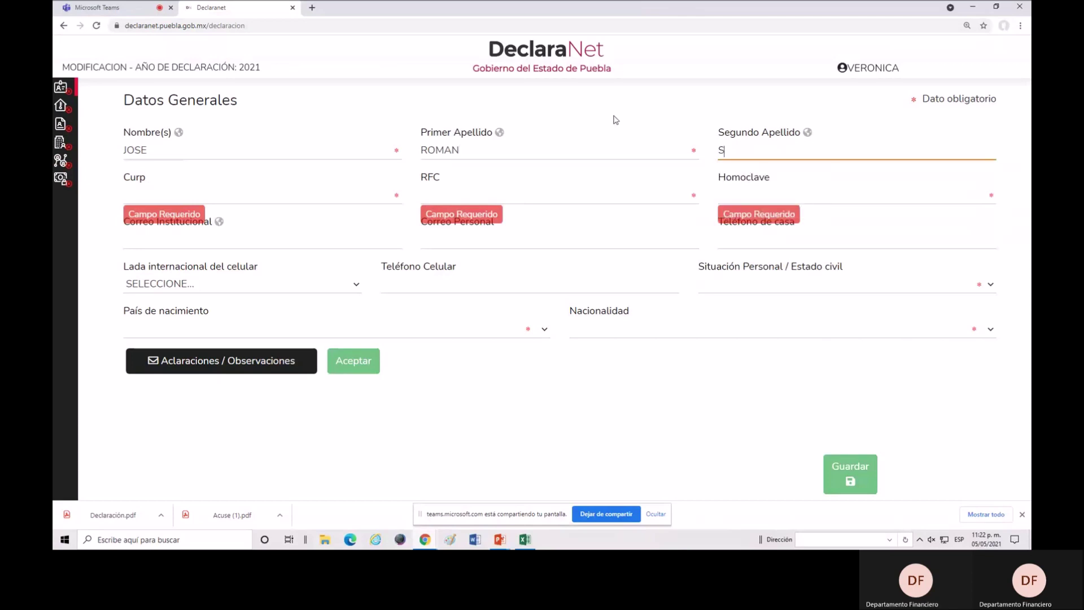
pyautogui.click(225, 194)
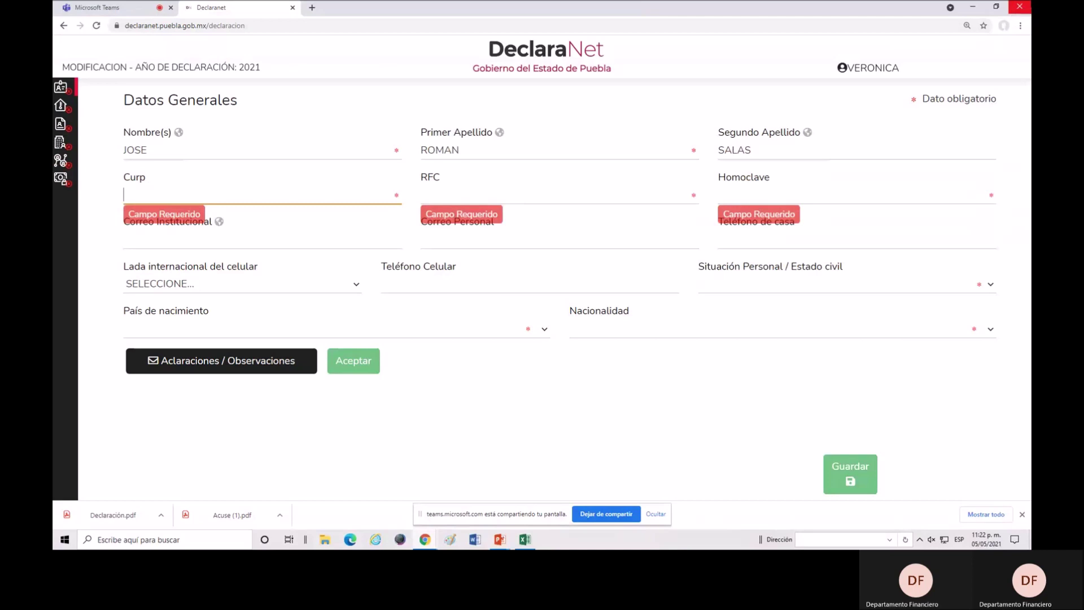
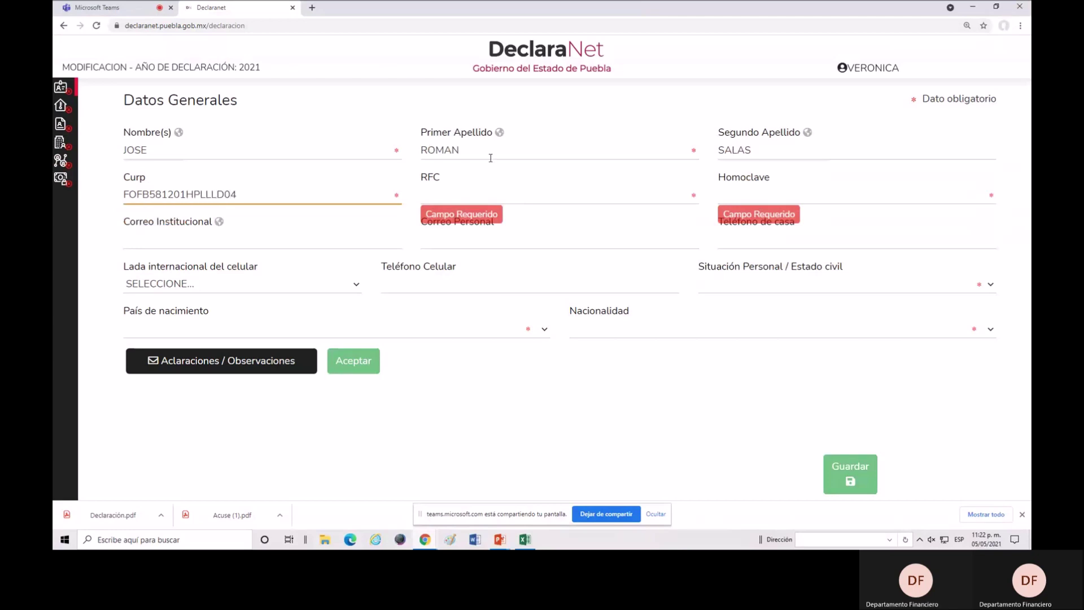
# Enter the declarant's CURP, fixing a typo, then their RFC and homoclave.
pyautogui.moveTo(162, 404)
pyautogui.click(459, 195)
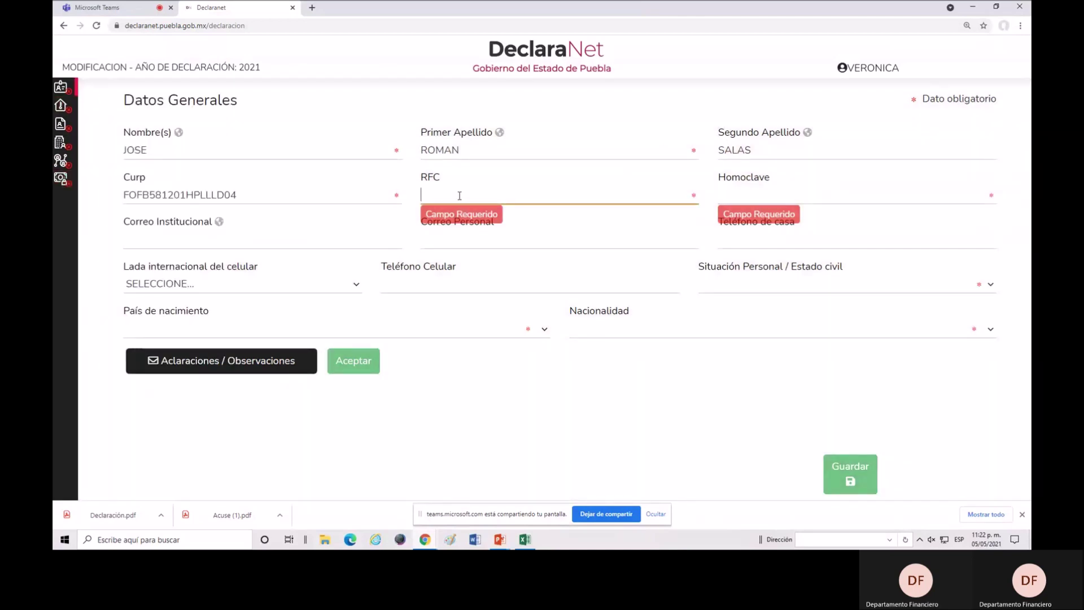
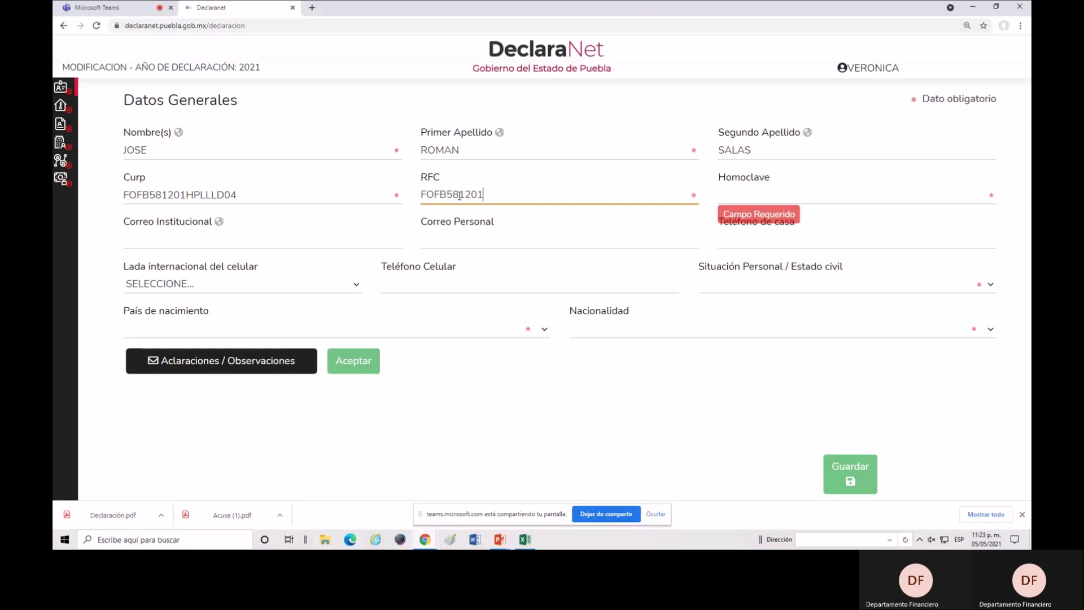
pyautogui.click(725, 198)
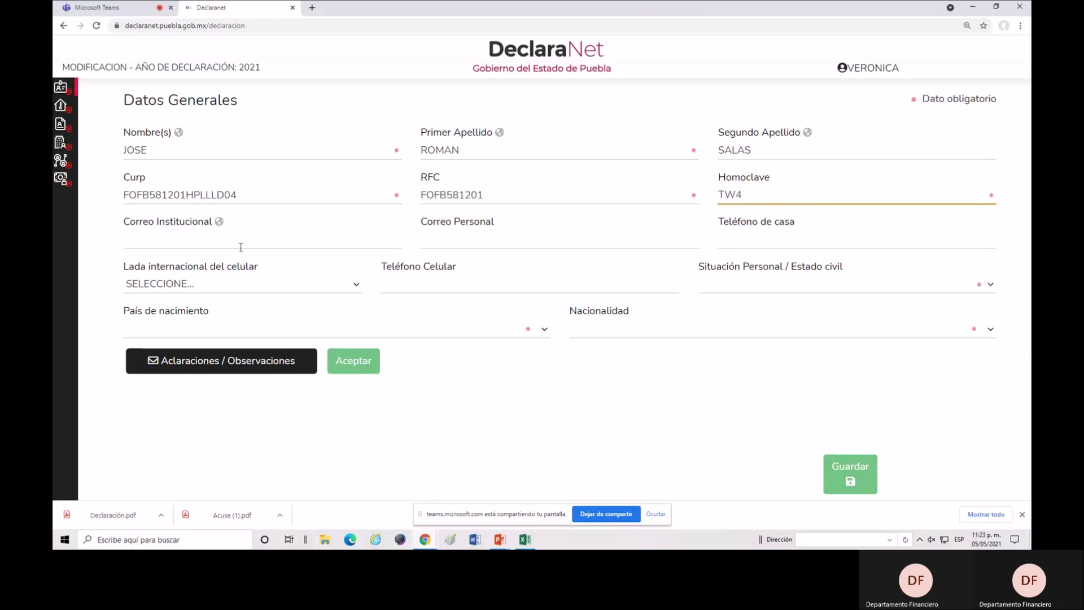
pyautogui.click(240, 246)
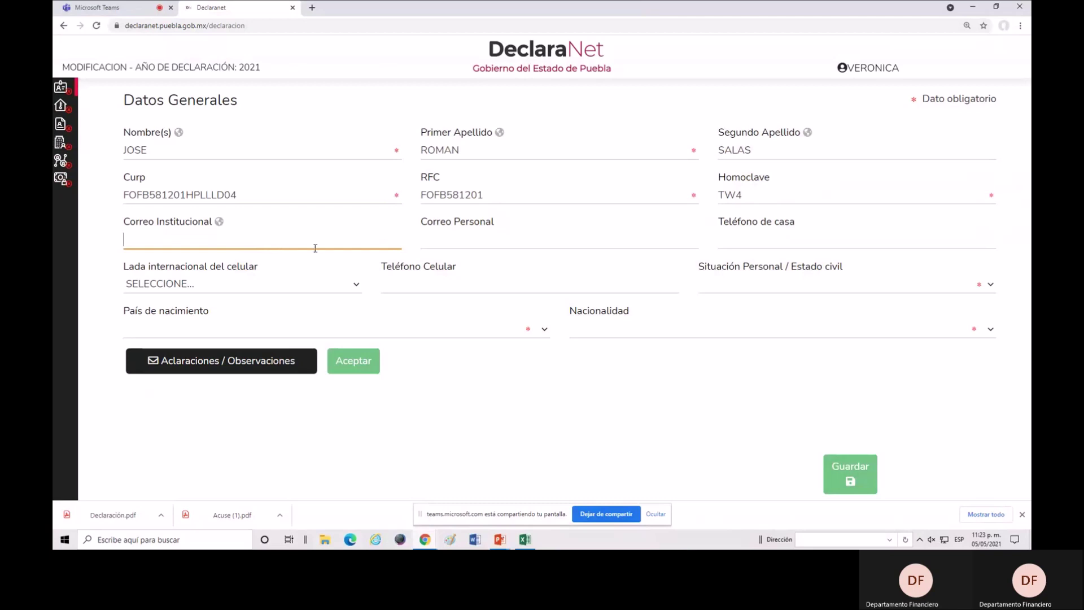
# Fill the personal e-mail and home phone number from the saved autofill suggestions.
pyautogui.click(479, 241)
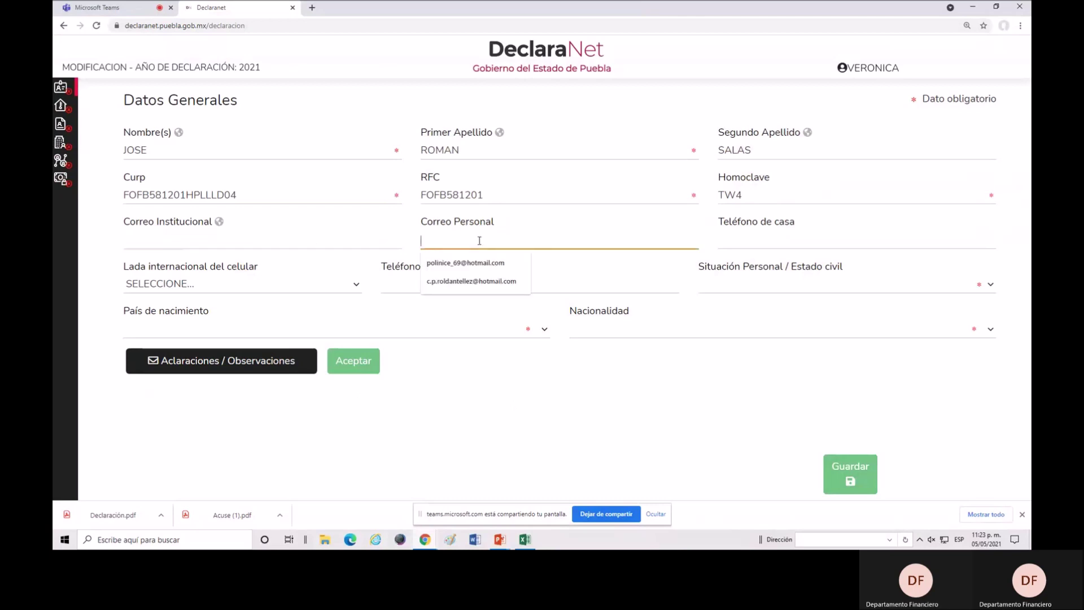
pyautogui.click(487, 281)
pyautogui.click(729, 239)
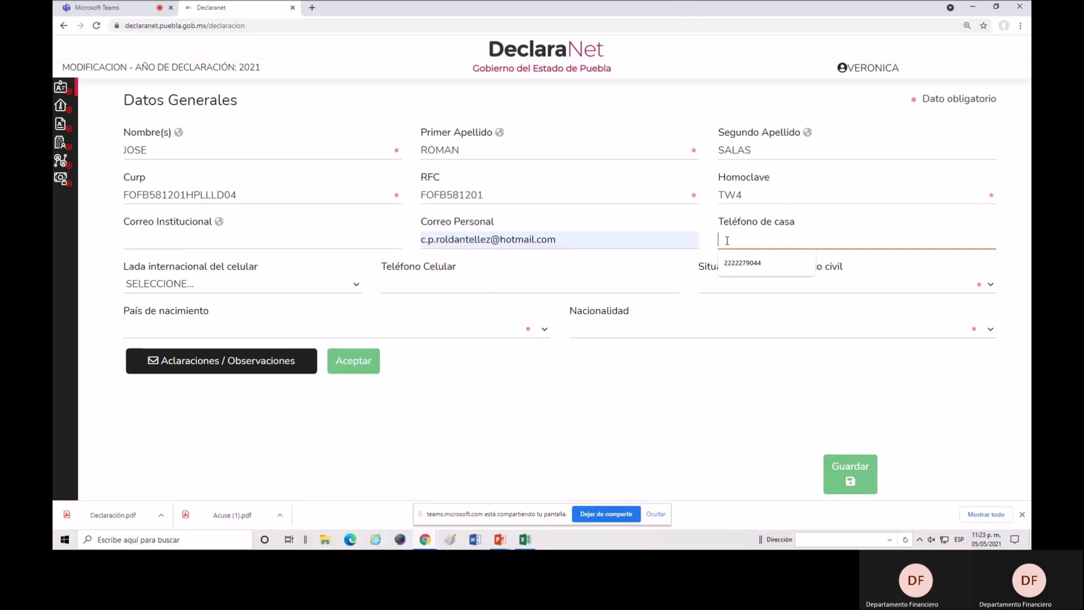
pyautogui.click(740, 265)
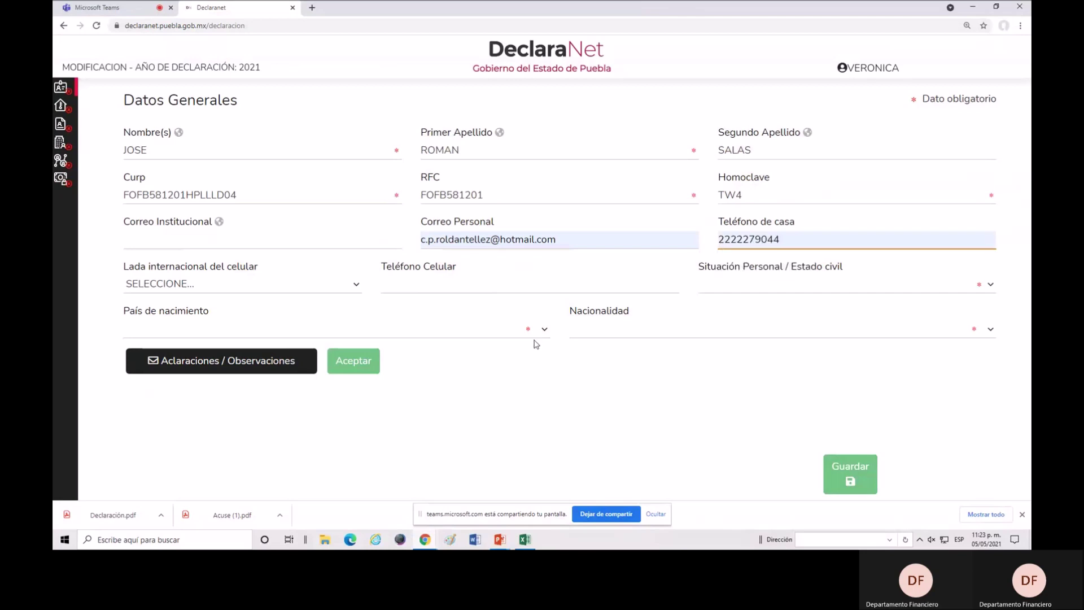
# Set the Lada to MÉXICO (+52) and fill in the saved mobile phone number.
pyautogui.click(265, 285)
pyautogui.click(200, 22)
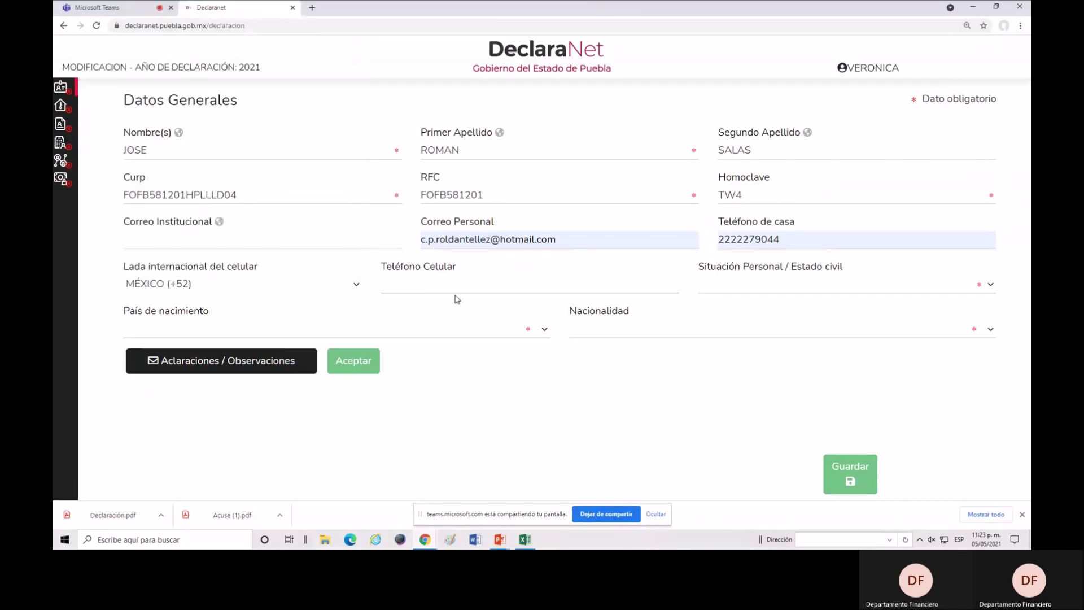
pyautogui.click(435, 286)
pyautogui.click(405, 307)
pyautogui.click(716, 290)
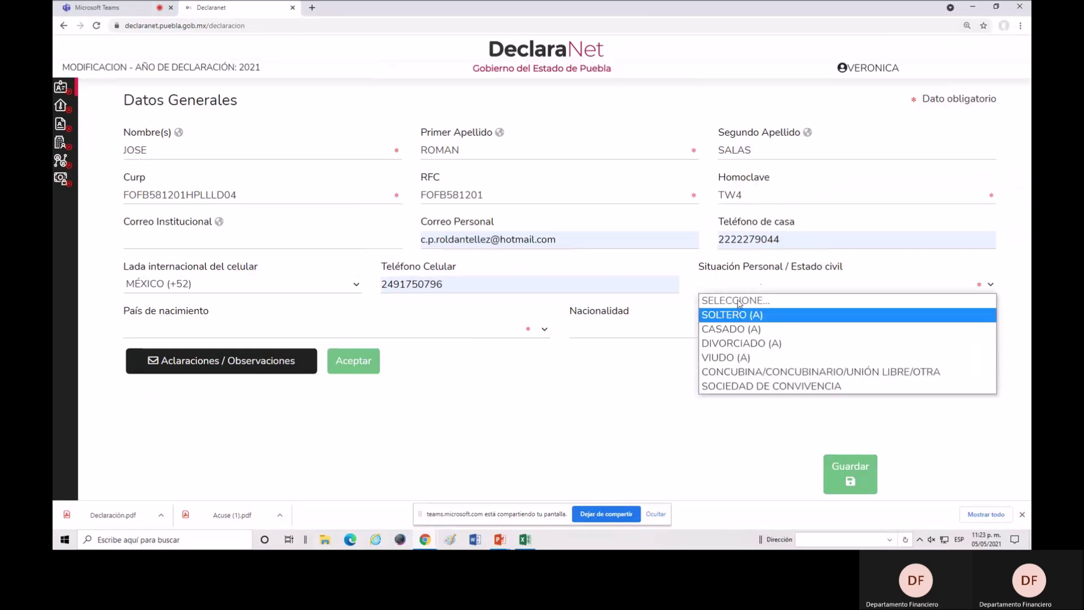
pyautogui.click(746, 330)
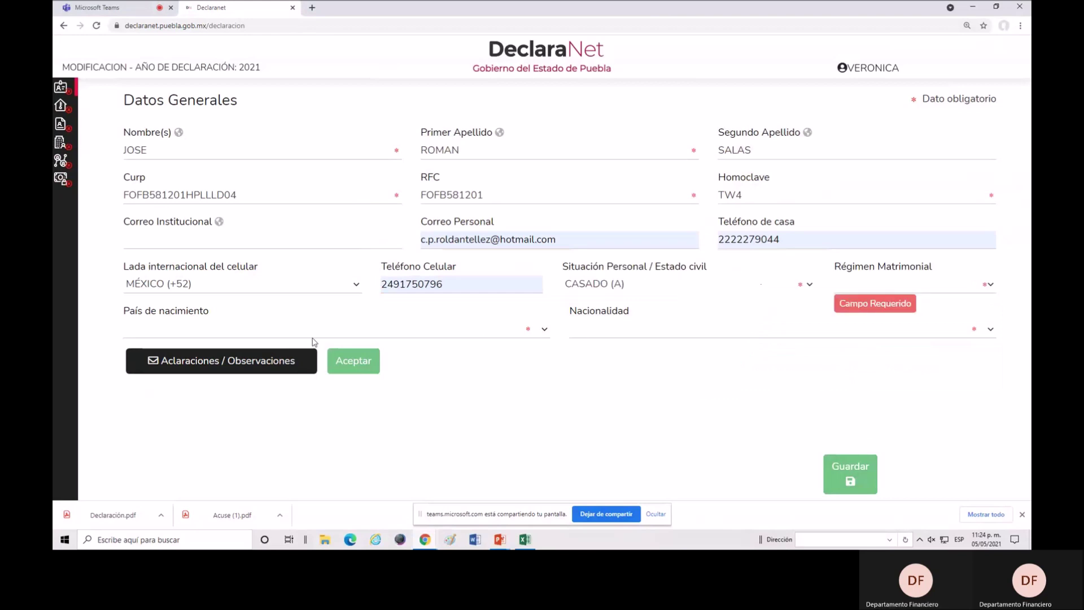
pyautogui.click(289, 333)
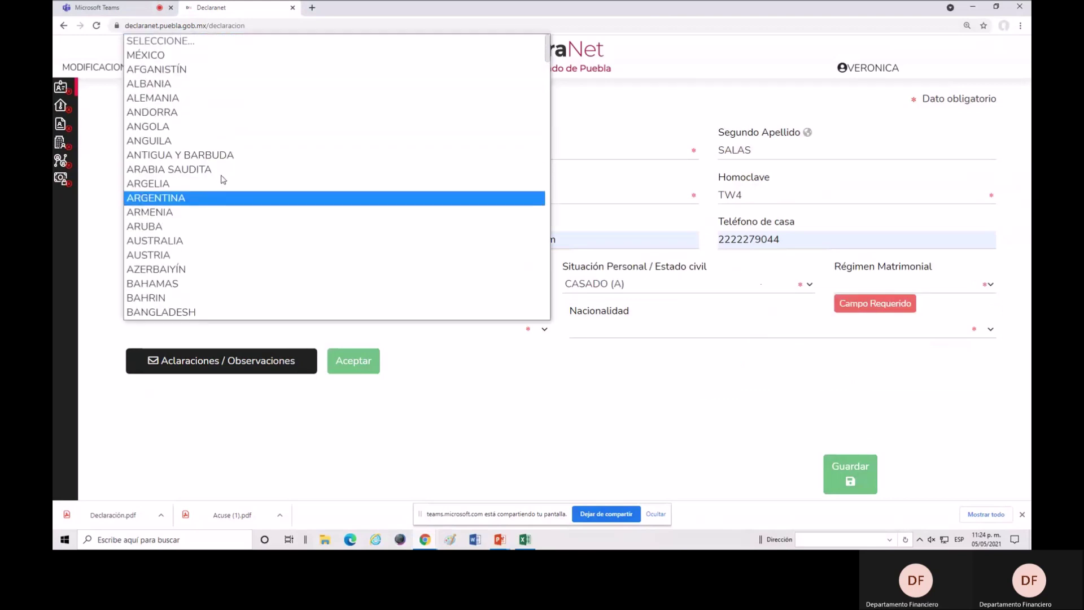
pyautogui.click(190, 50)
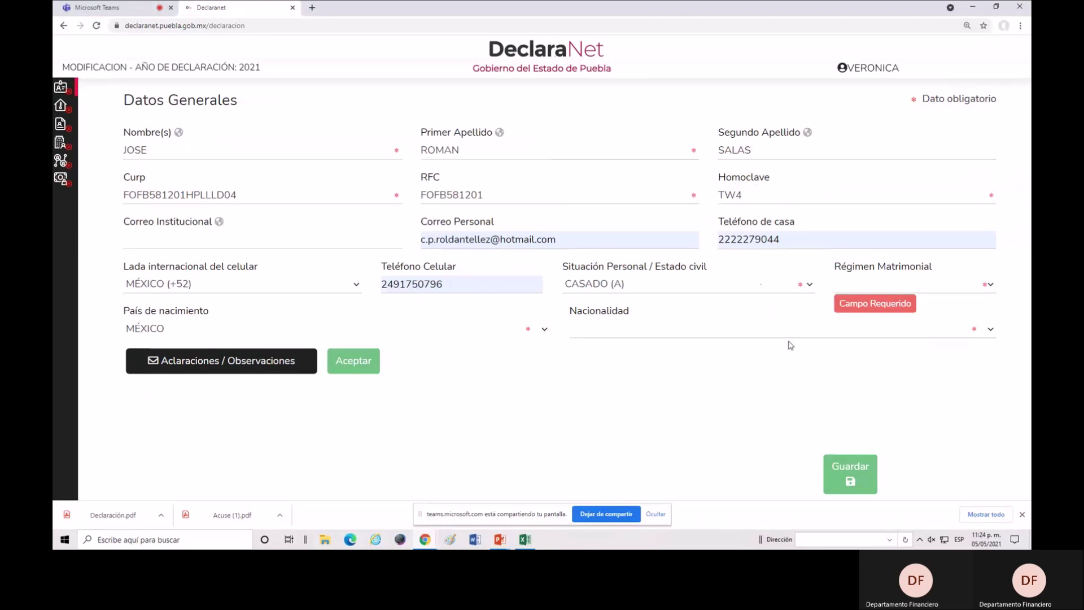
pyautogui.click(990, 331)
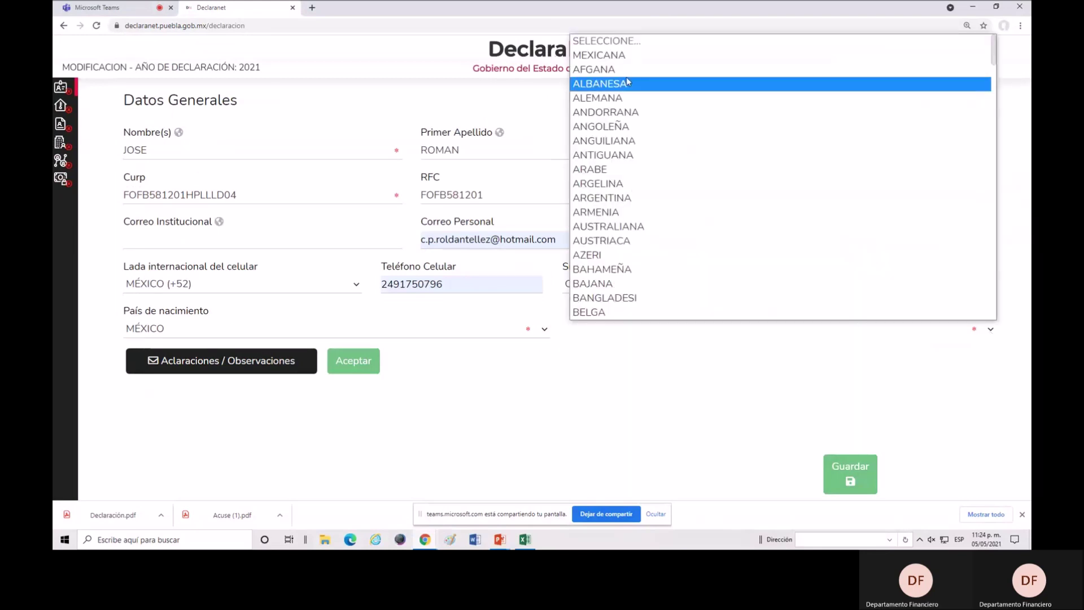
pyautogui.click(629, 54)
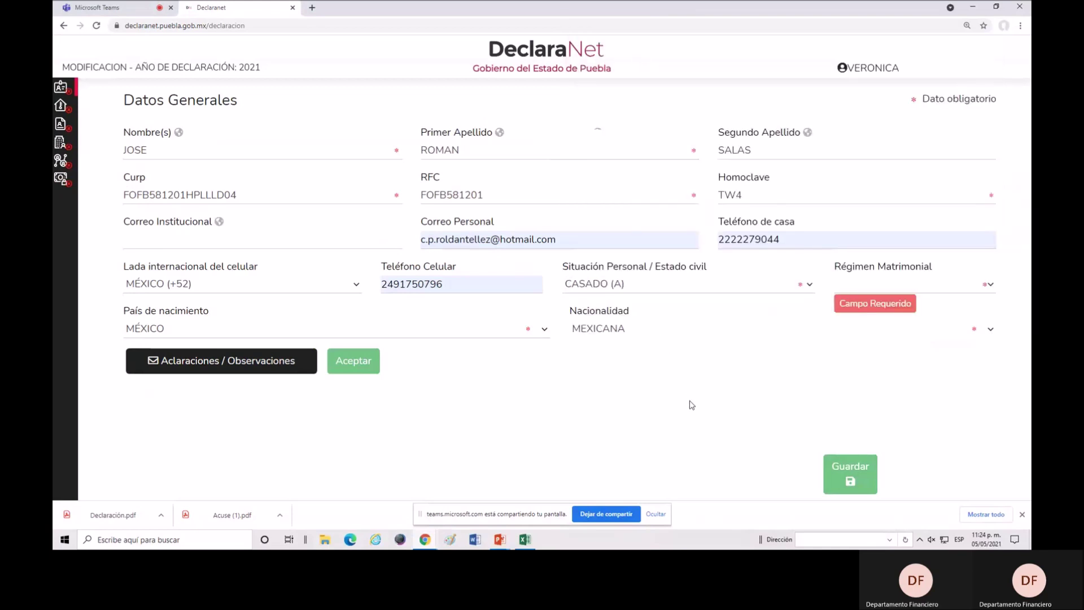
pyautogui.click(987, 285)
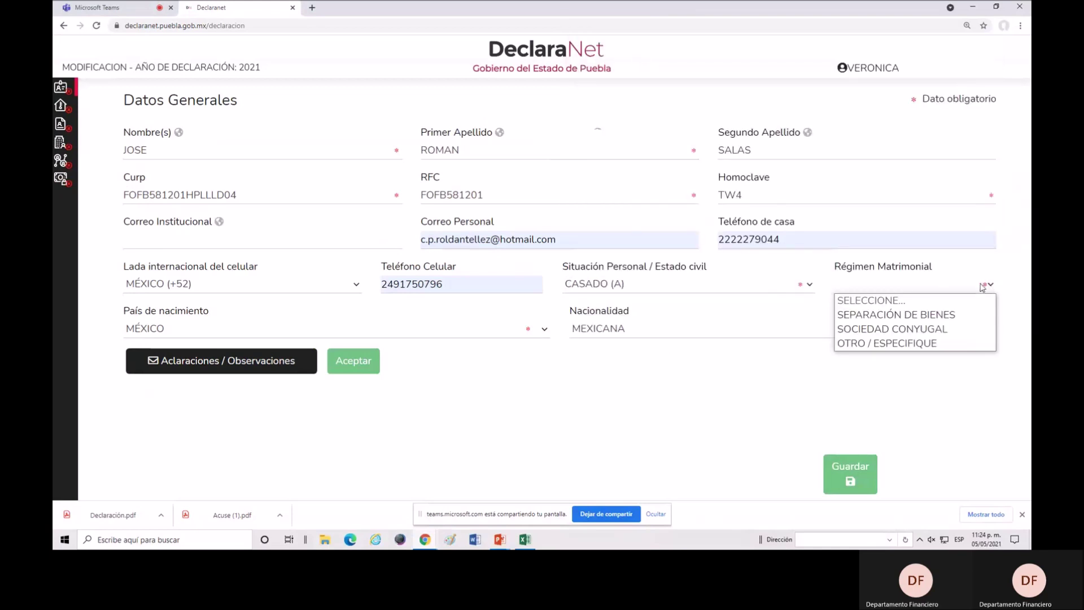
pyautogui.click(884, 332)
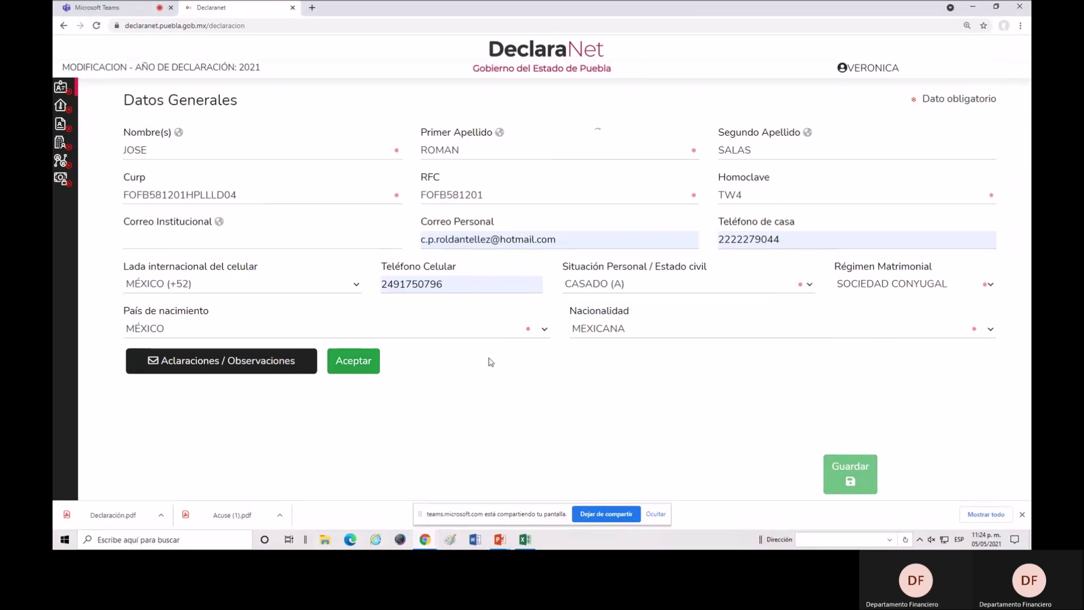
pyautogui.click(367, 367)
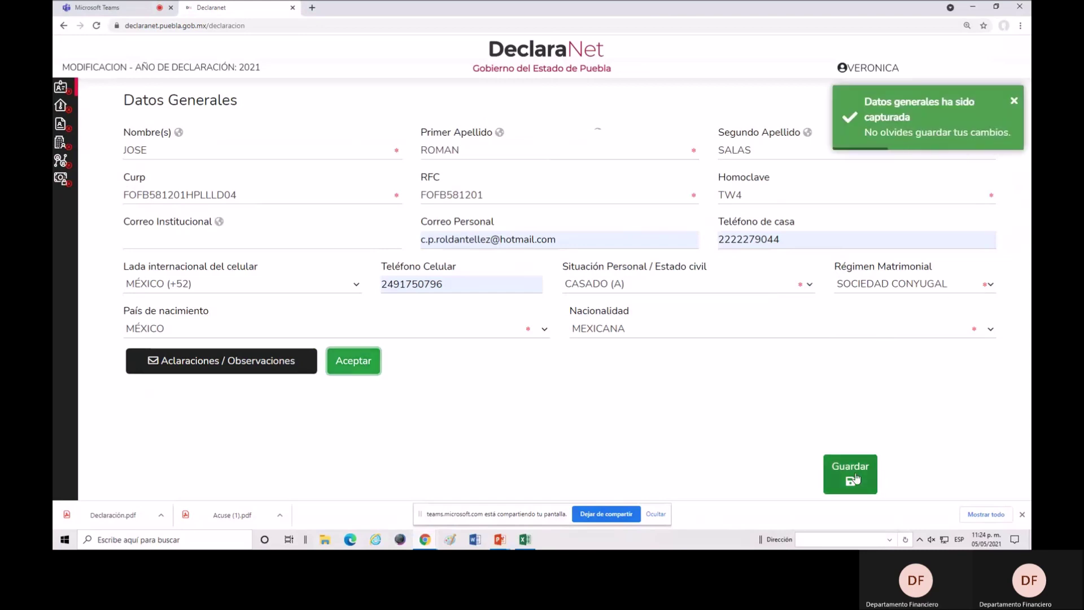
pyautogui.click(855, 476)
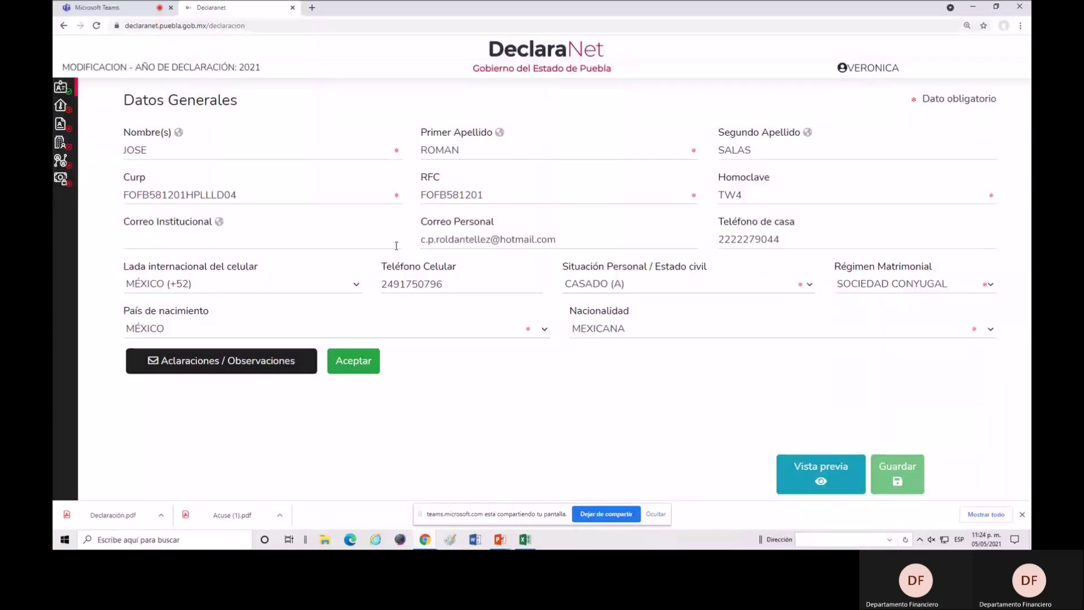
pyautogui.moveTo(63, 121)
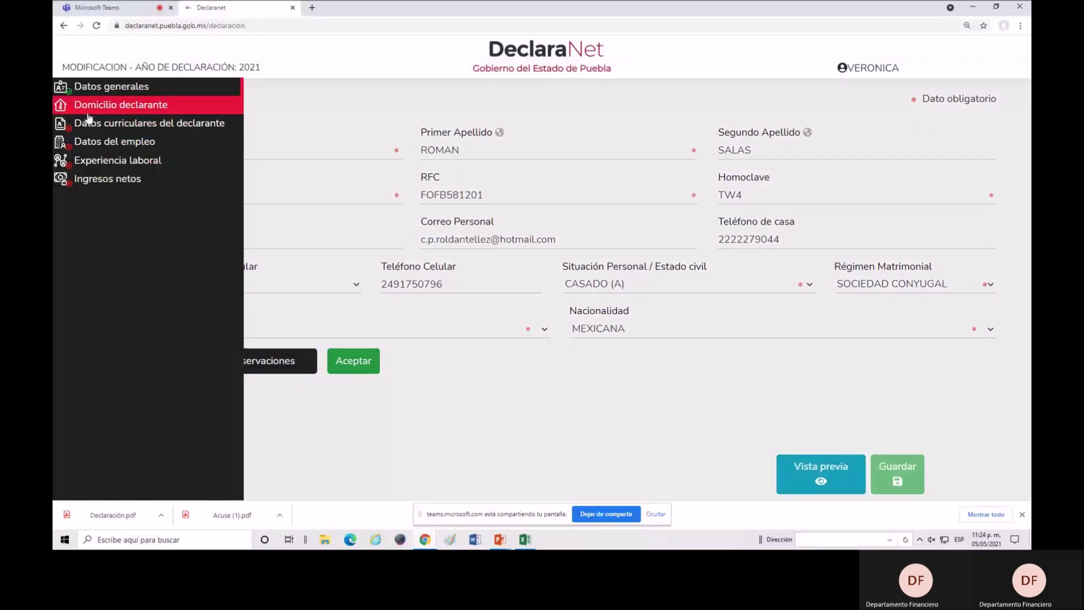
pyautogui.click(64, 105)
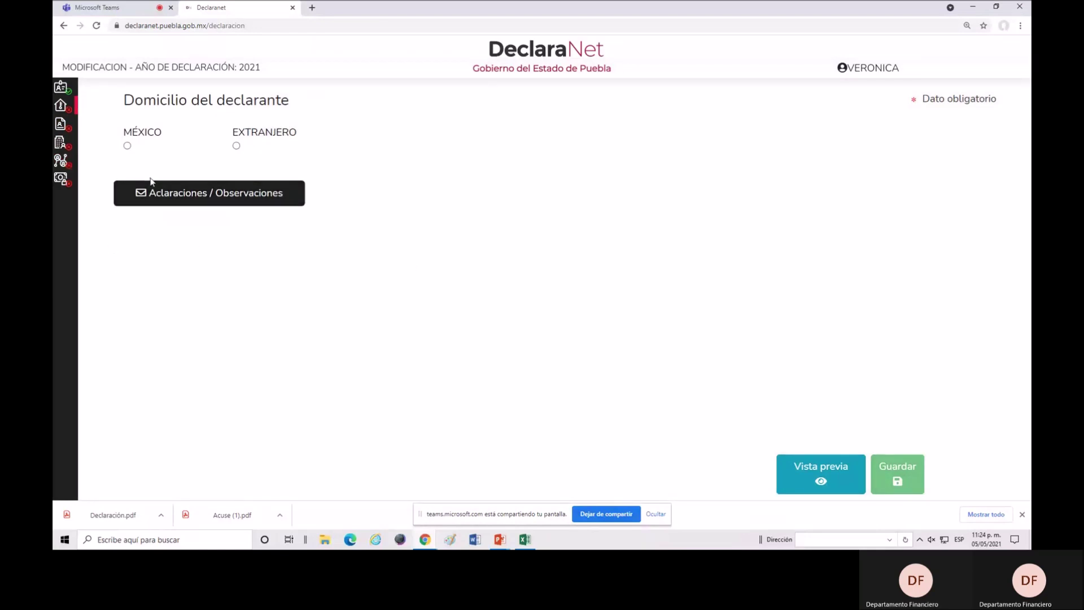
pyautogui.click(127, 147)
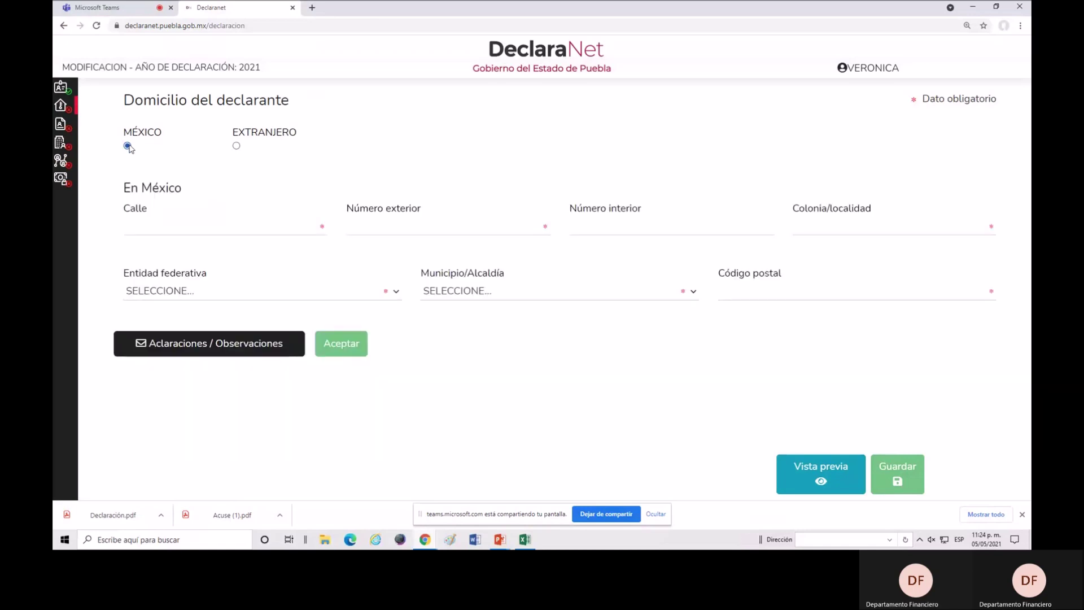
pyautogui.click(166, 225)
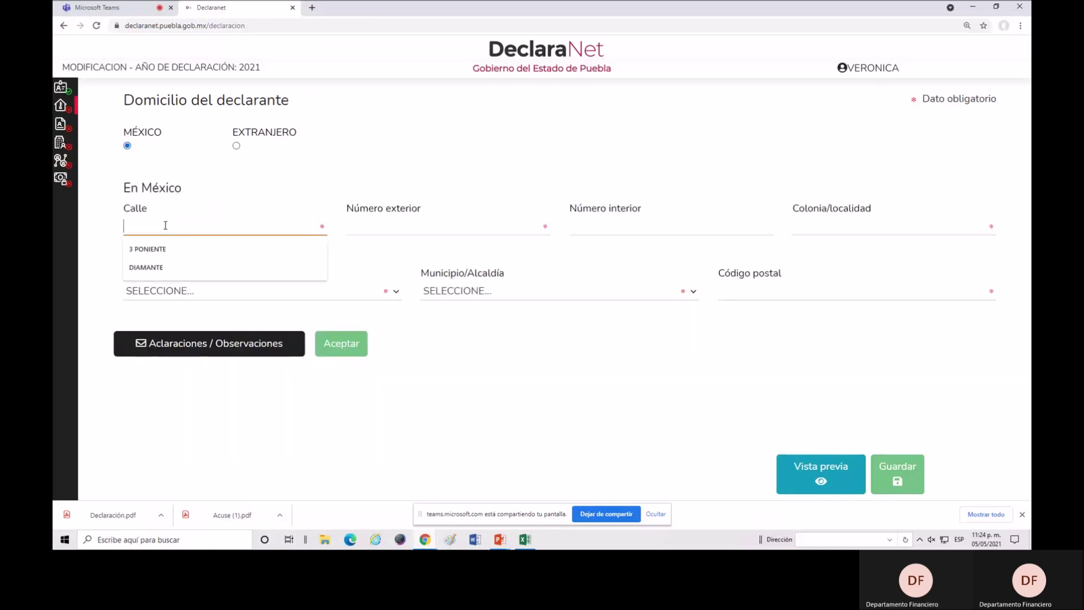
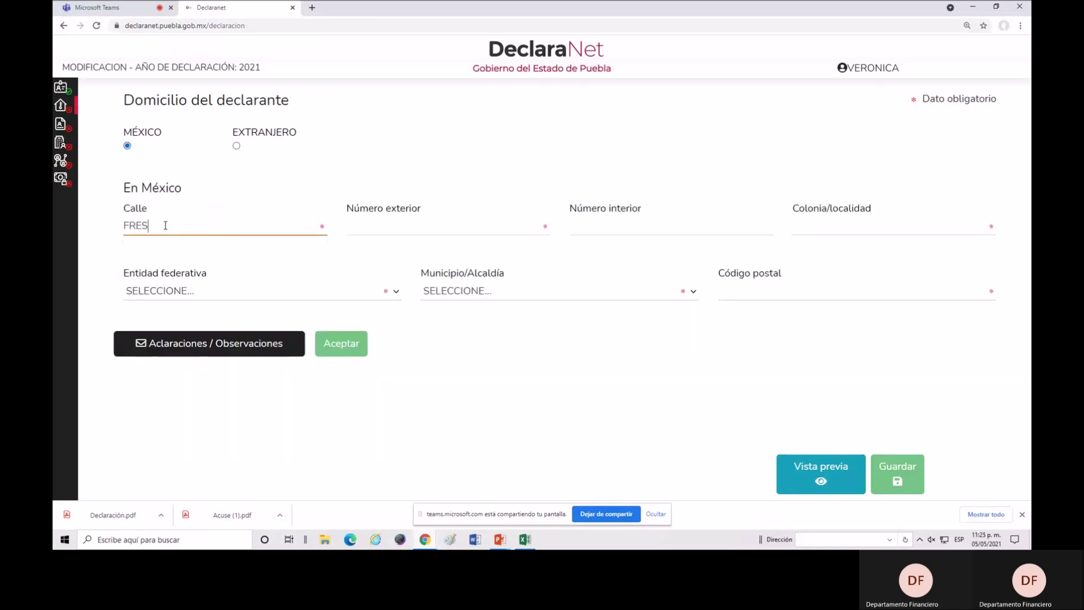
pyautogui.click(431, 227)
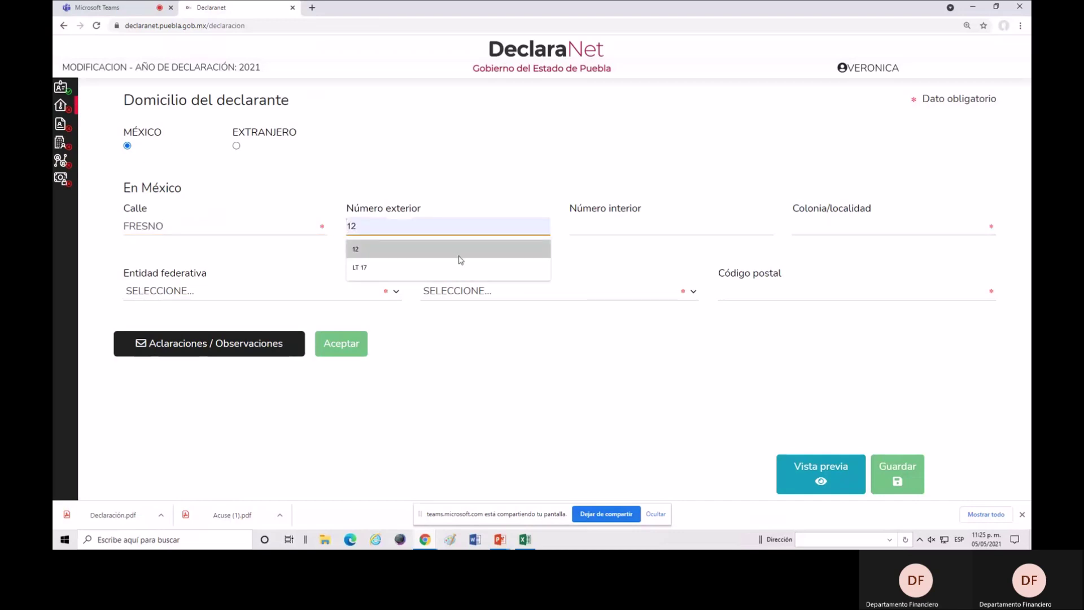
# Pick XOCHIMILCO as the colony and browse the list of states.
pyautogui.click(607, 229)
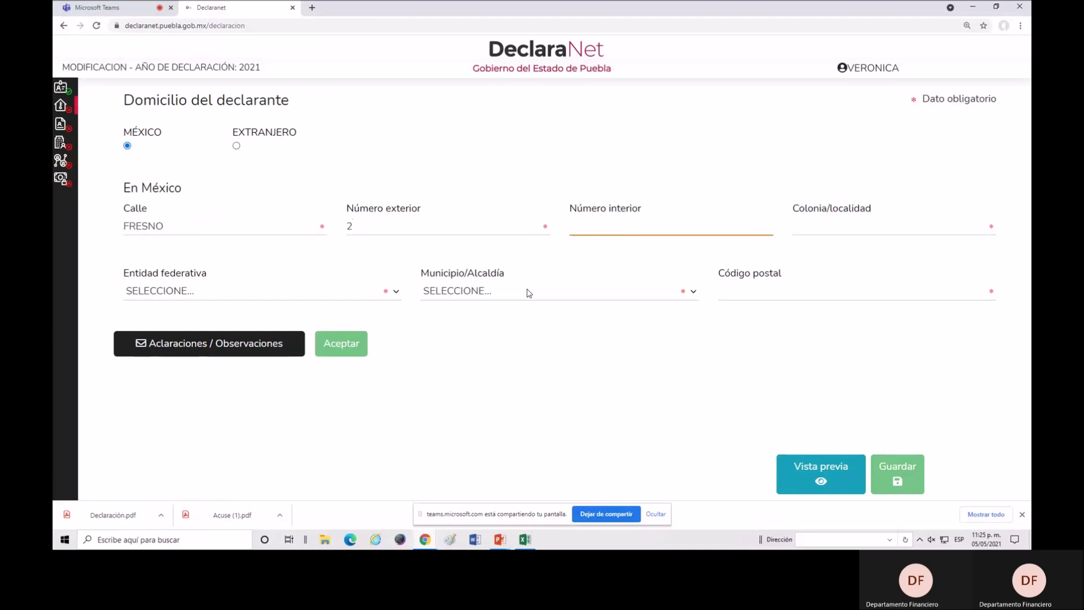
pyautogui.click(829, 227)
pyautogui.click(825, 249)
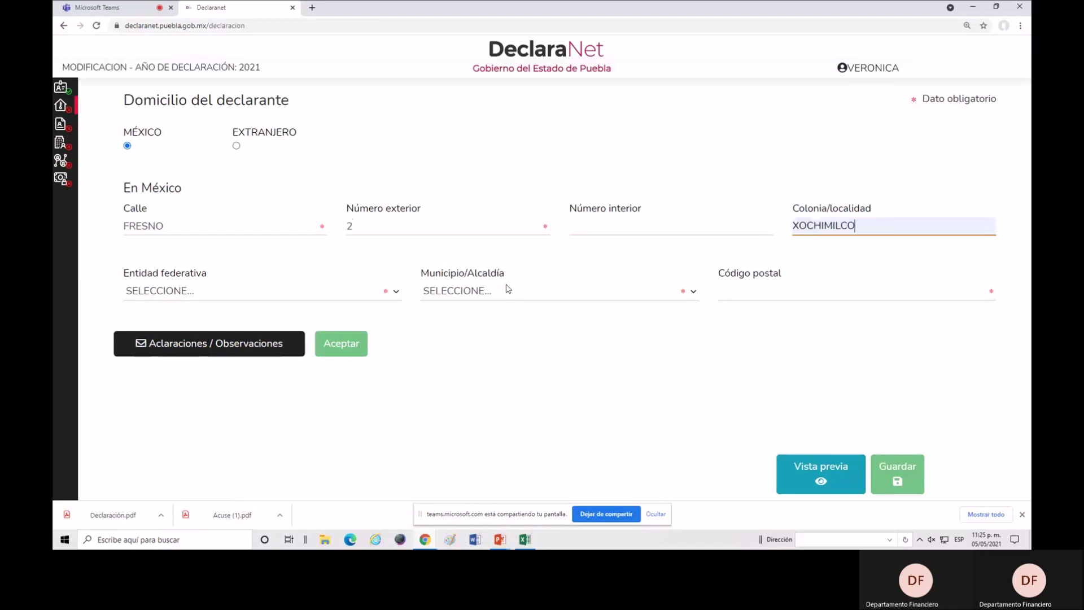
pyautogui.click(242, 296)
pyautogui.scroll(-1, 232, 141)
pyautogui.scroll(1, 232, 141)
pyautogui.scroll(-4, 232, 148)
pyautogui.scroll(4, 235, 148)
# Set the home address state to PUEBLA and the municipality to PUEBLA.
pyautogui.scroll(-4, 234, 148)
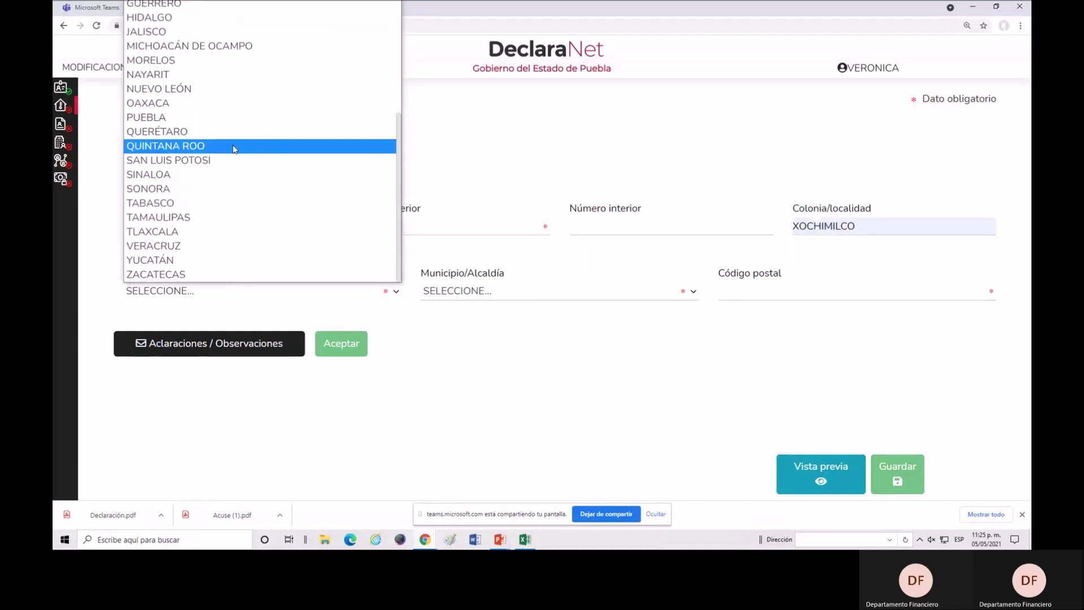
pyautogui.click(540, 409)
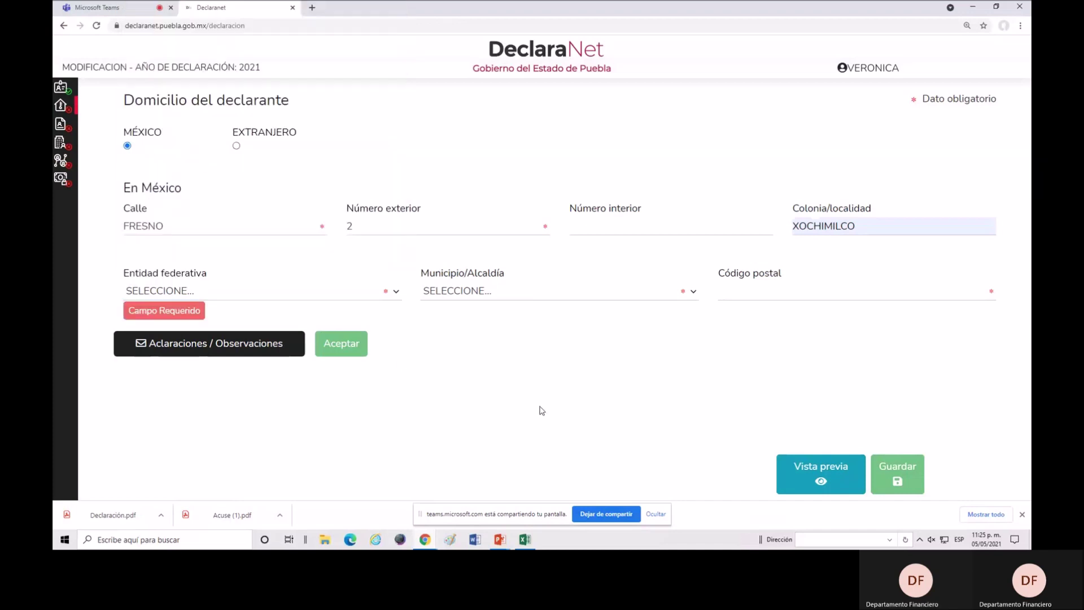
pyautogui.click(345, 290)
pyautogui.scroll(-4, 206, 223)
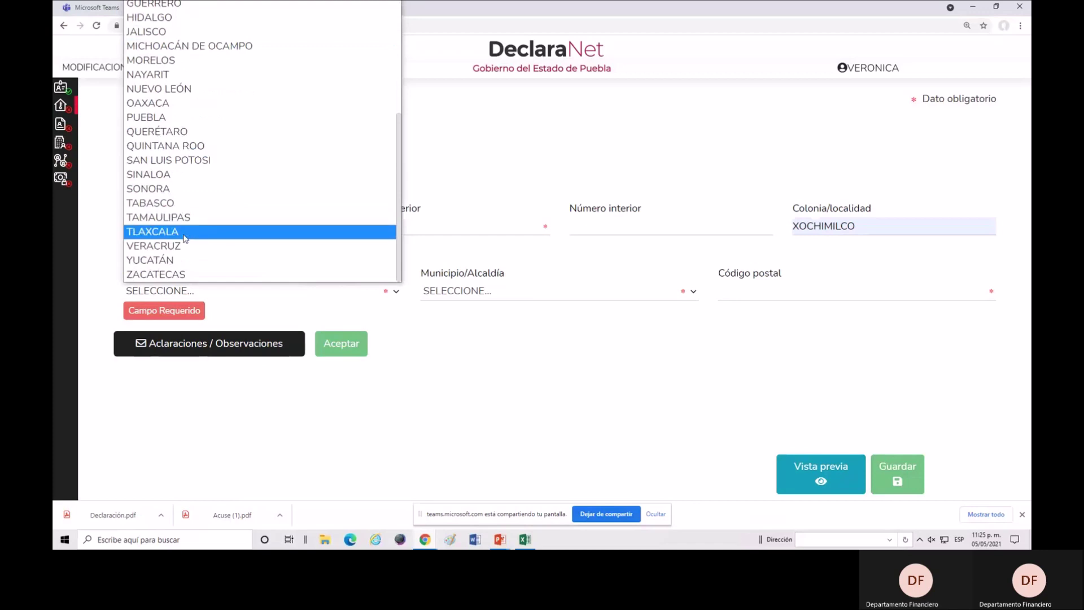
pyautogui.click(167, 118)
pyautogui.click(480, 293)
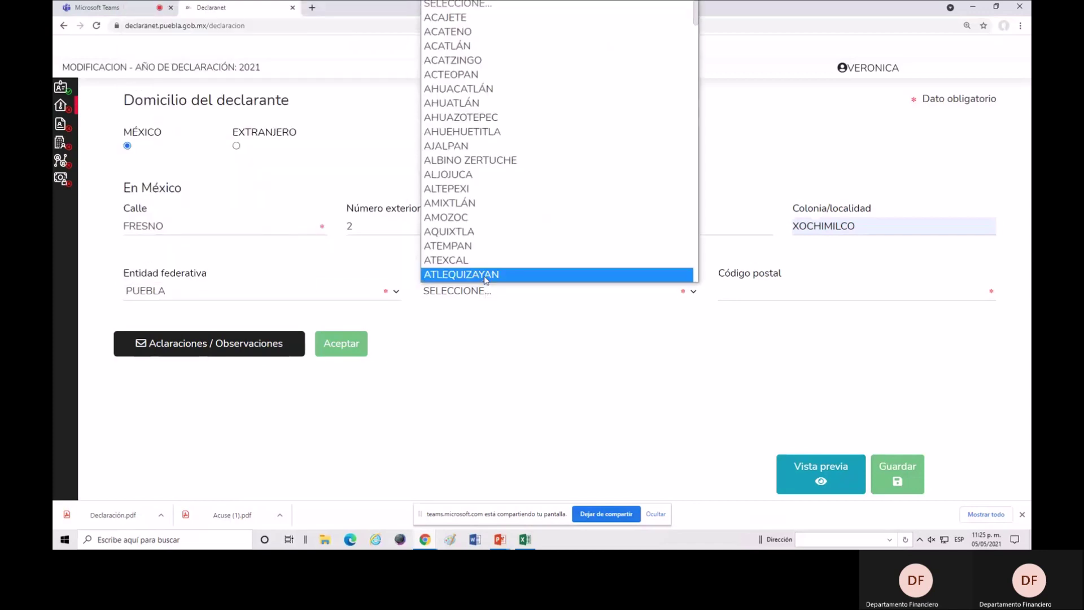
pyautogui.scroll(-4, 540, 202)
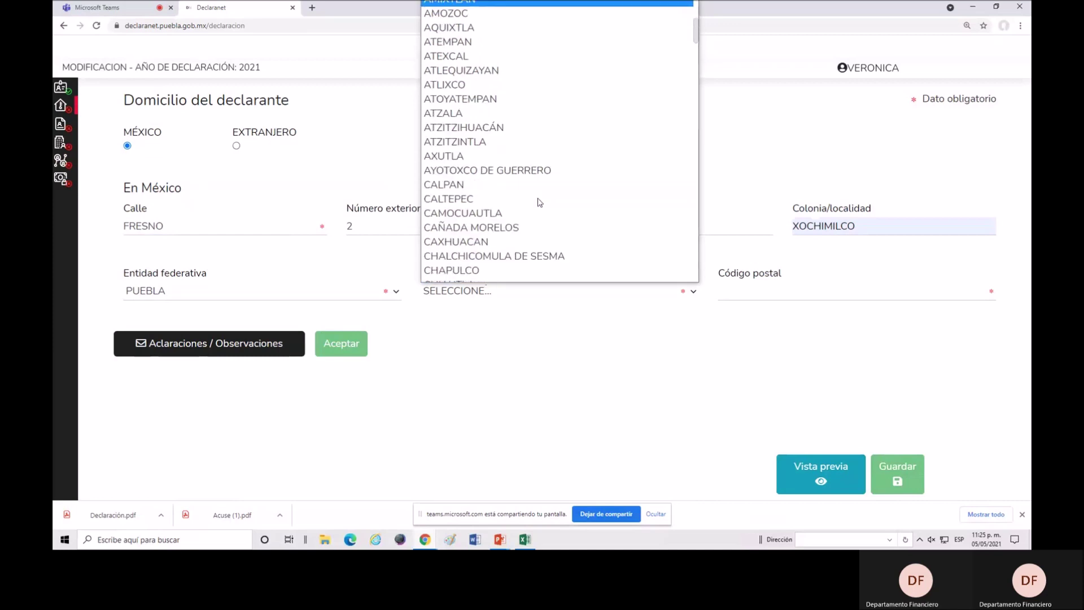
pyautogui.press('p')
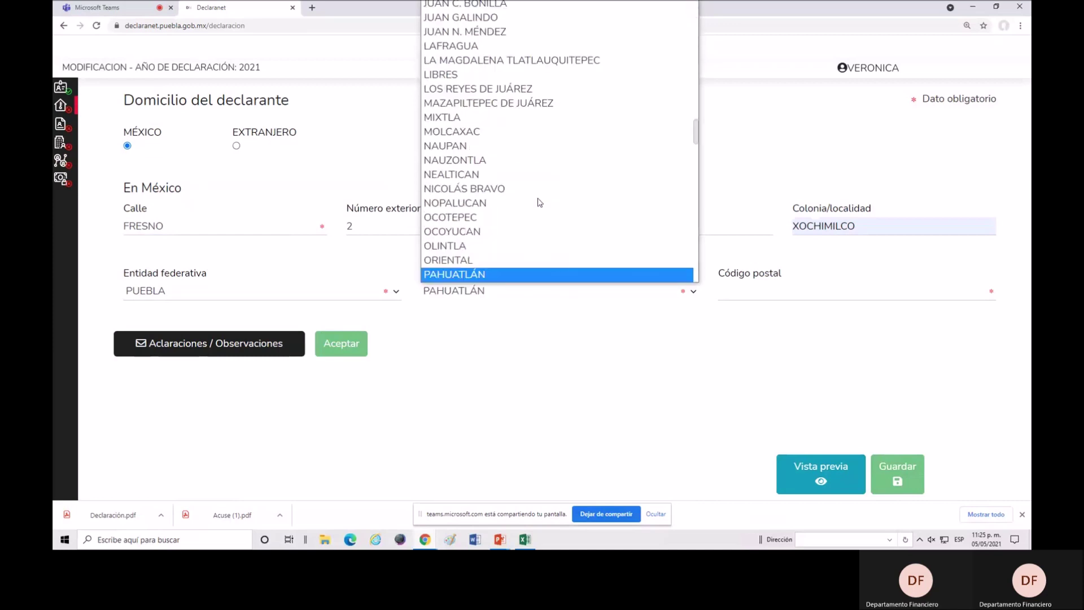
pyautogui.scroll(-2, 502, 246)
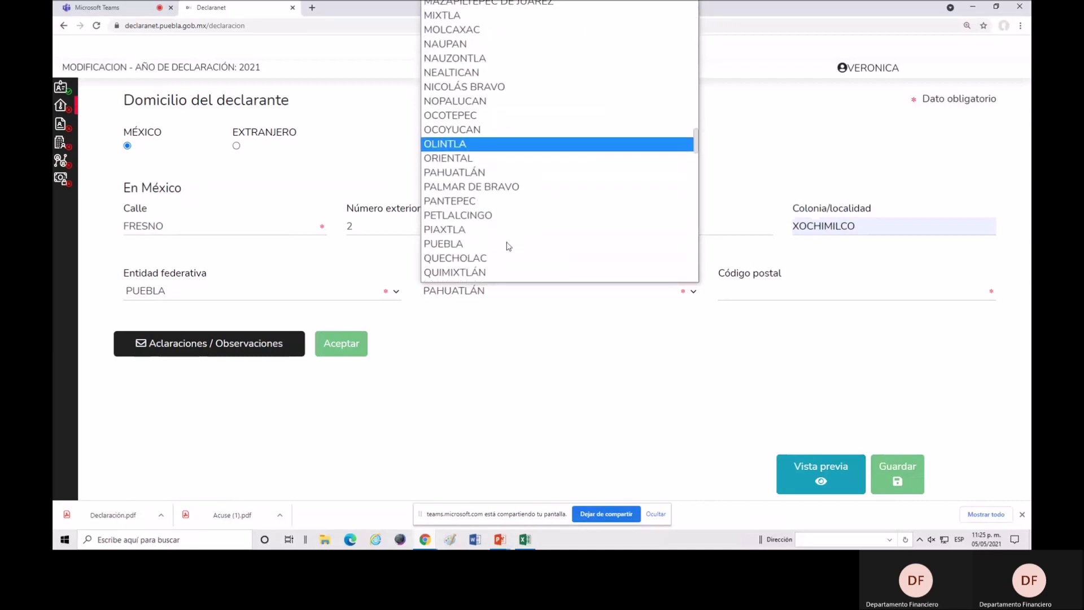
pyautogui.click(472, 244)
# Choose postal code 72501, accept the address, and save the declaration.
pyautogui.click(775, 290)
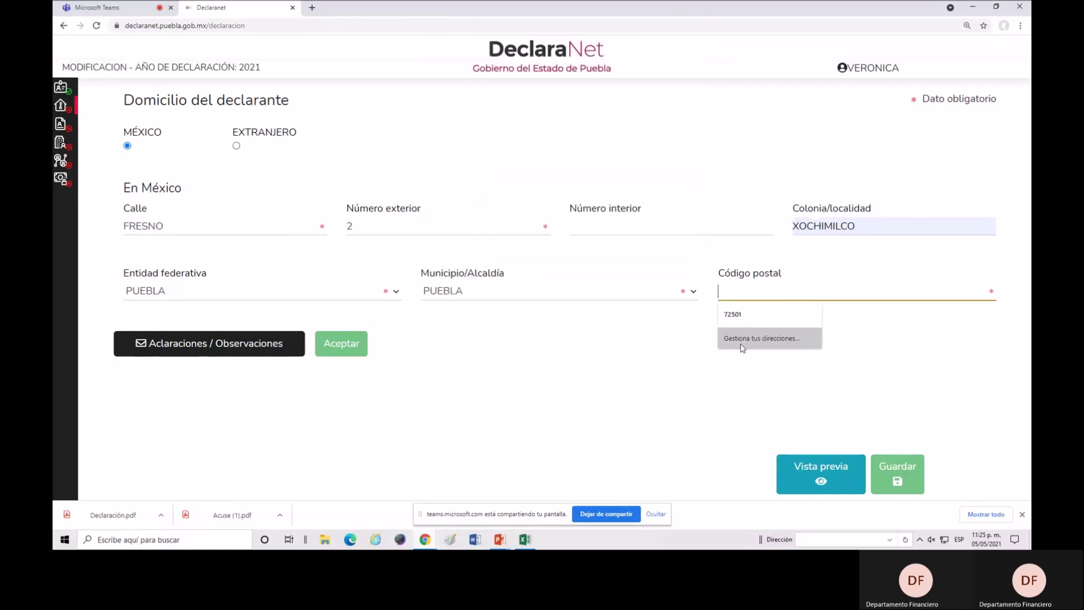
pyautogui.click(737, 314)
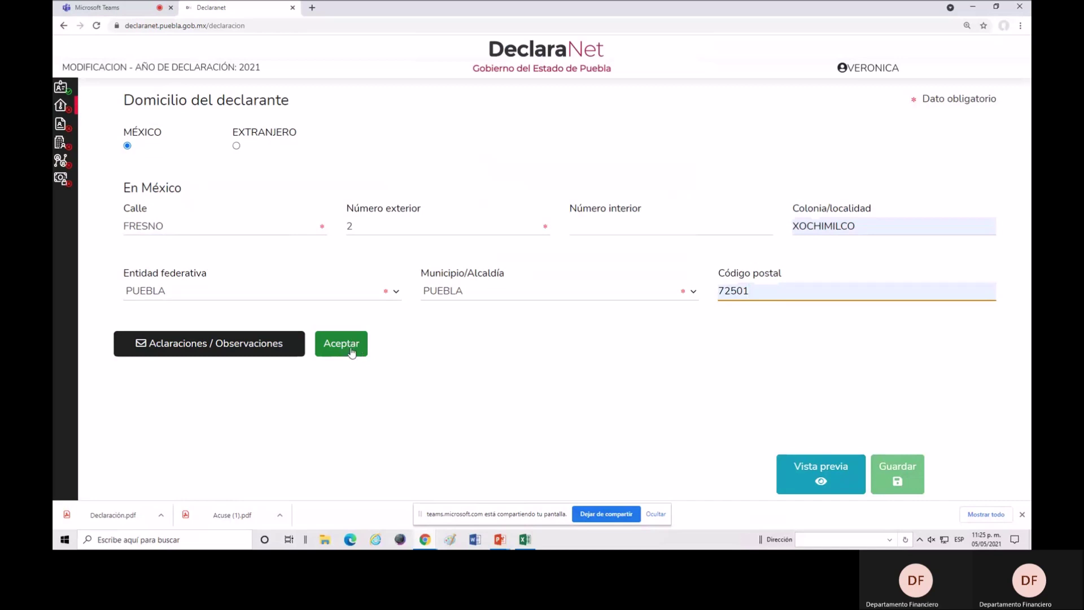
pyautogui.click(351, 353)
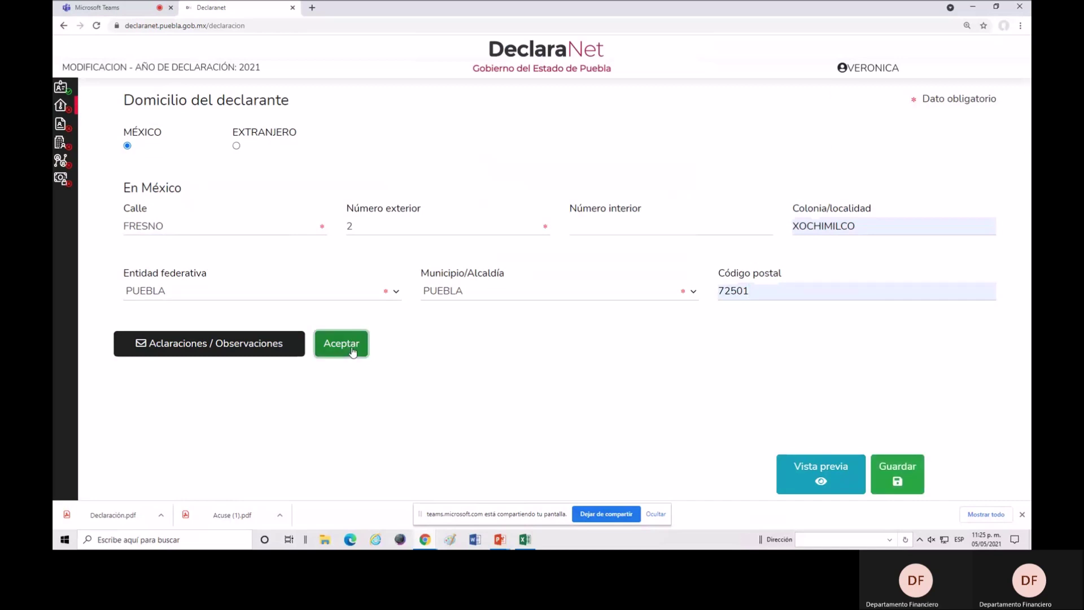
pyautogui.click(898, 480)
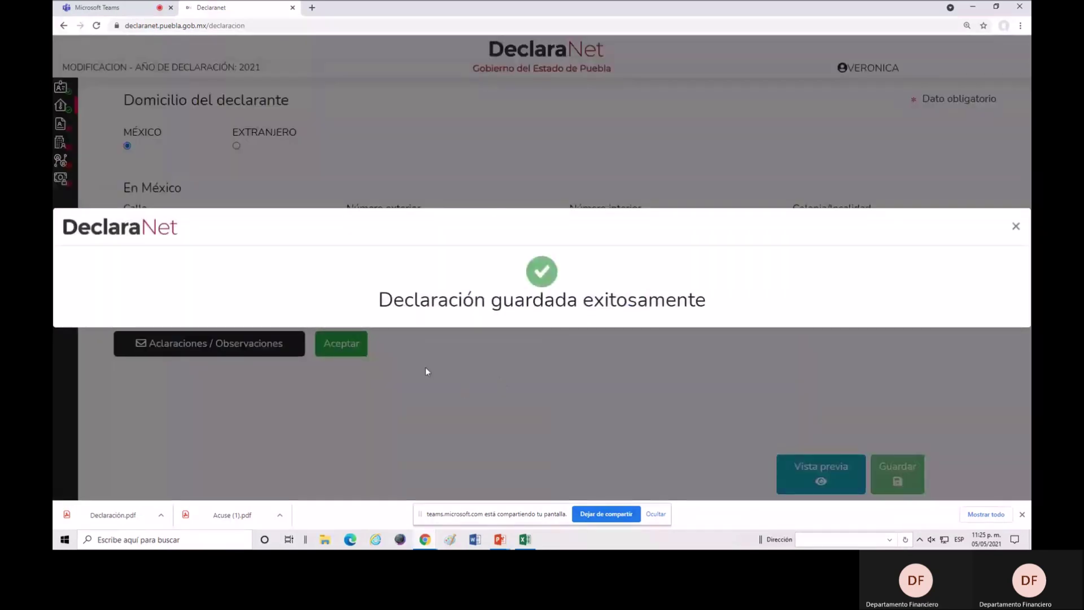
pyautogui.click(425, 370)
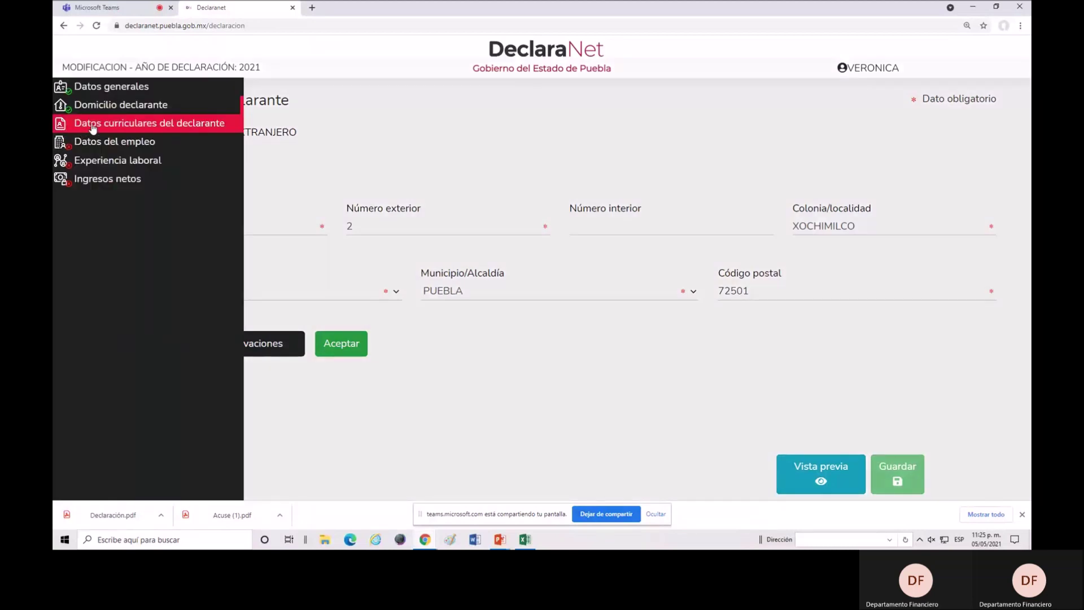
# Go to Datos curriculares del declarante and start a new Escolaridad record.
pyautogui.click(93, 125)
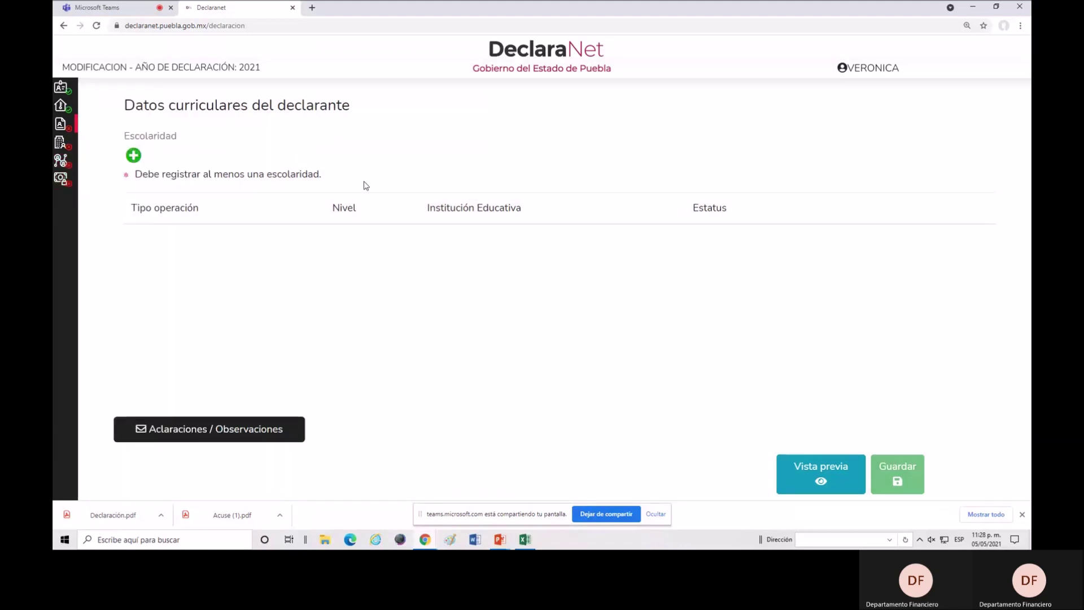
pyautogui.click(133, 157)
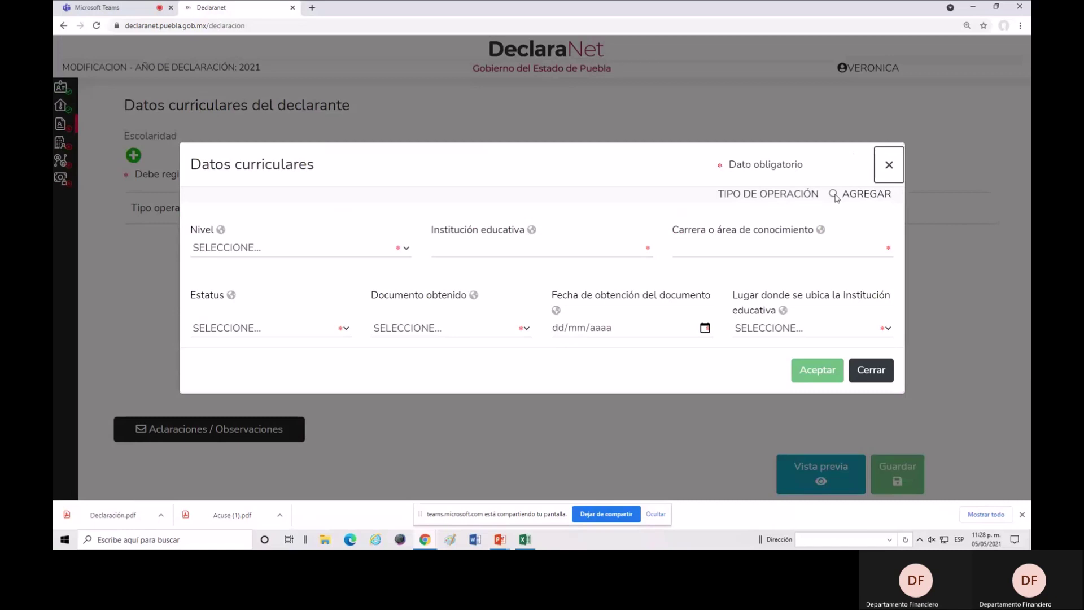
# Mark the record as an addition with education level SECUNDARIA instead of BACHILLERATO.
pyautogui.click(834, 194)
pyautogui.click(392, 252)
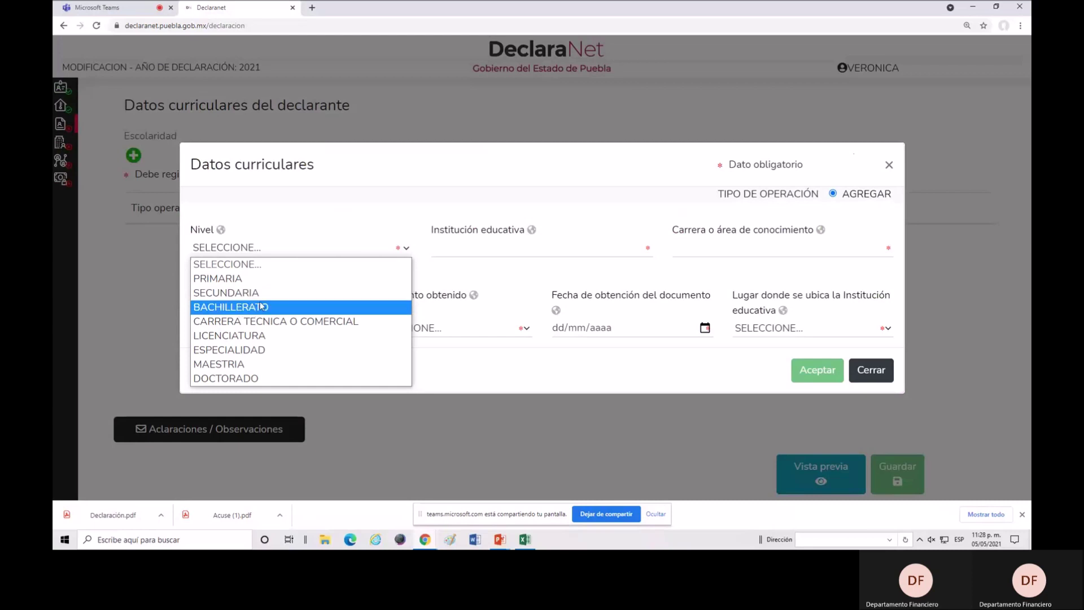
pyautogui.click(252, 308)
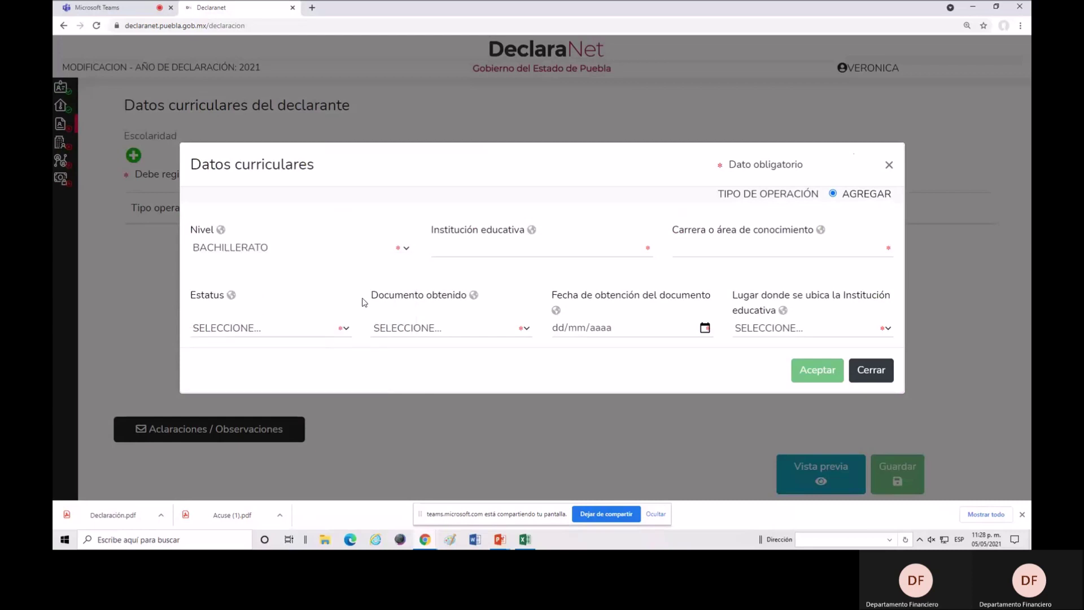
pyautogui.click(536, 249)
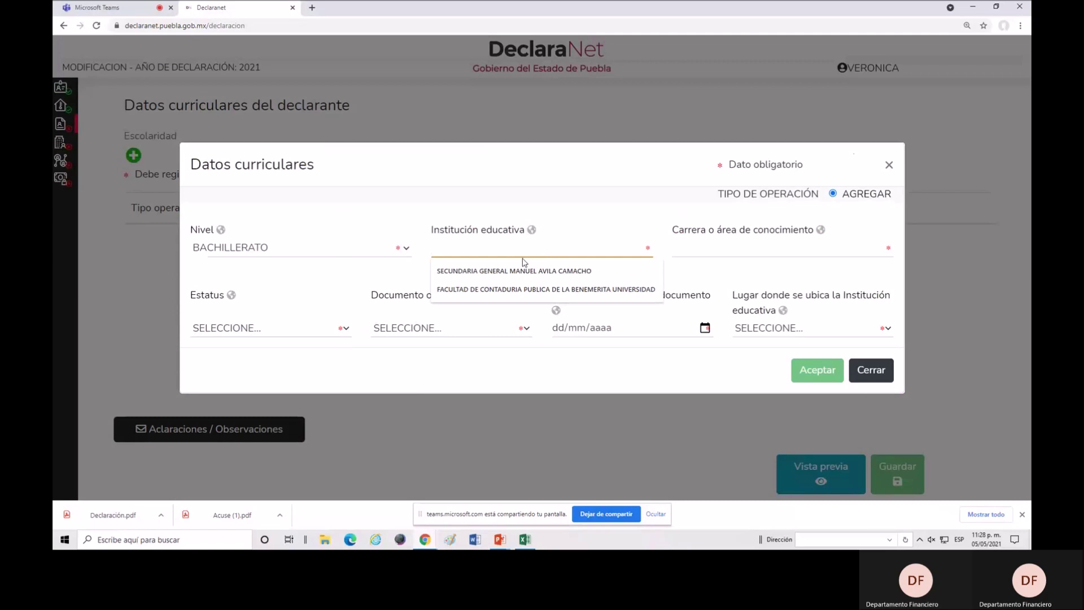
pyautogui.click(402, 248)
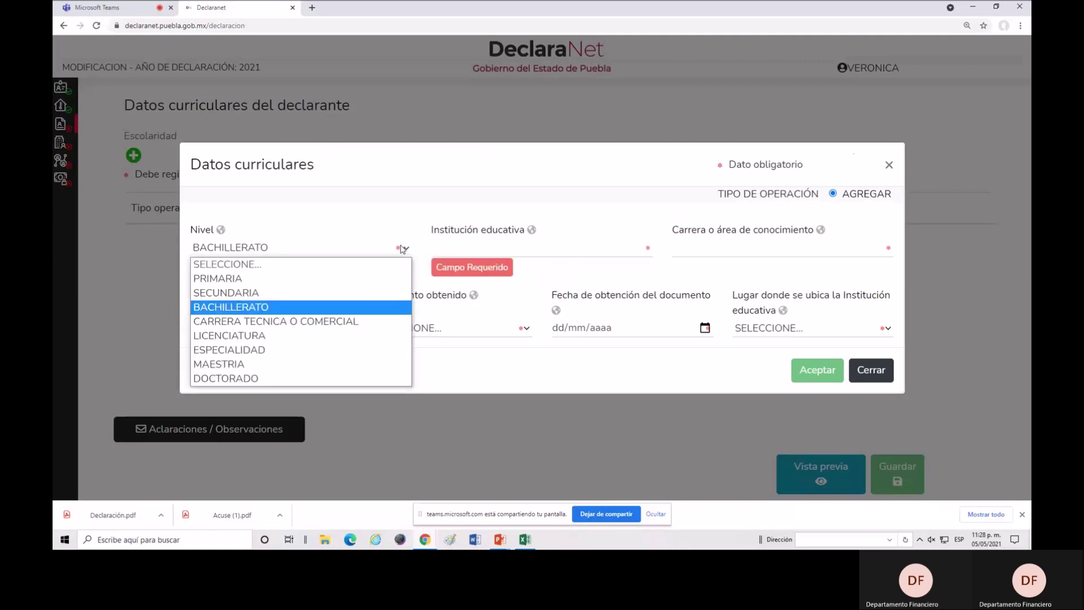
pyautogui.click(242, 292)
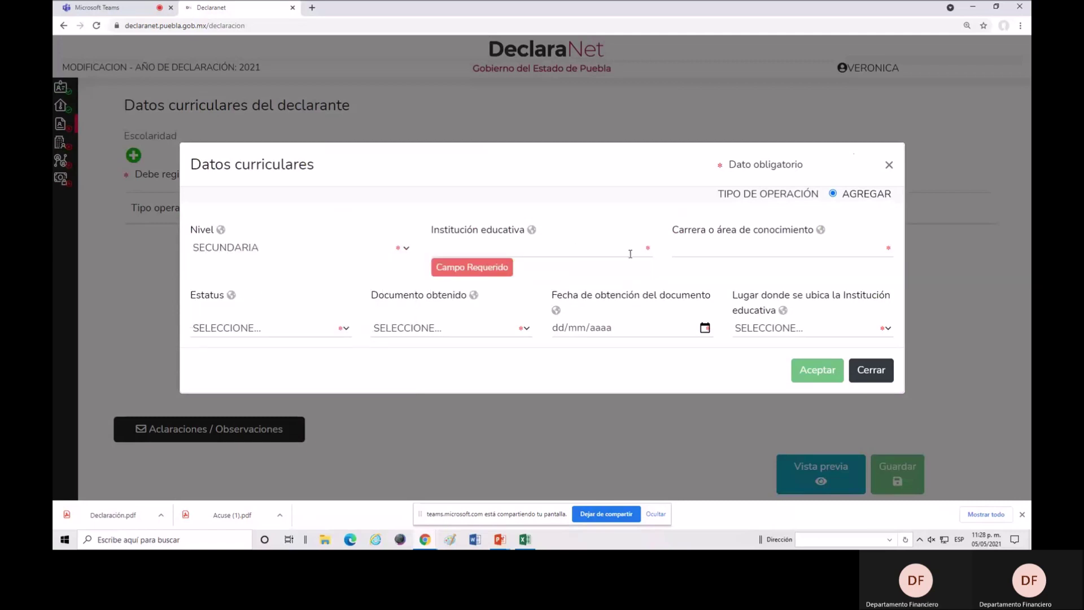
# Enter institution SECUNDARIA GENERAL MANUEL AVILA CAMACHO and field of study SECUNDARIA.
pyautogui.click(630, 254)
pyautogui.click(595, 265)
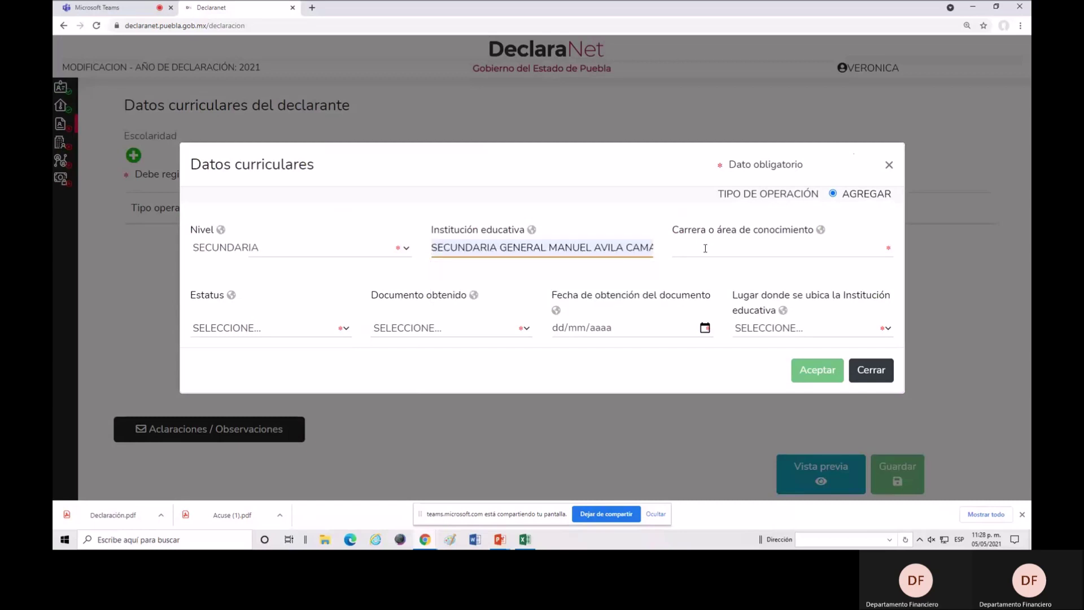
pyautogui.click(734, 249)
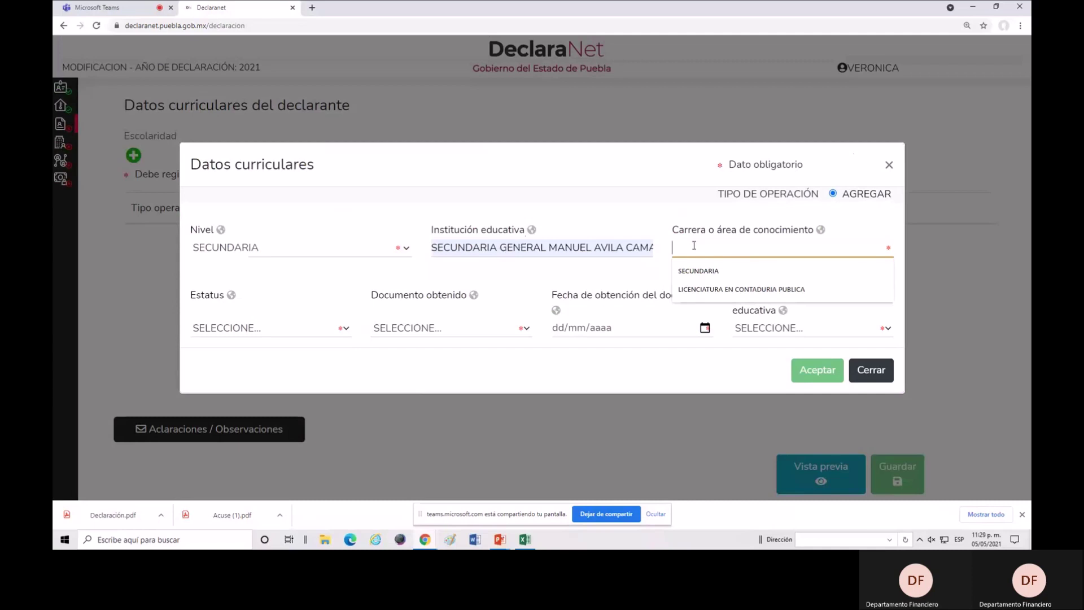
pyautogui.click(703, 271)
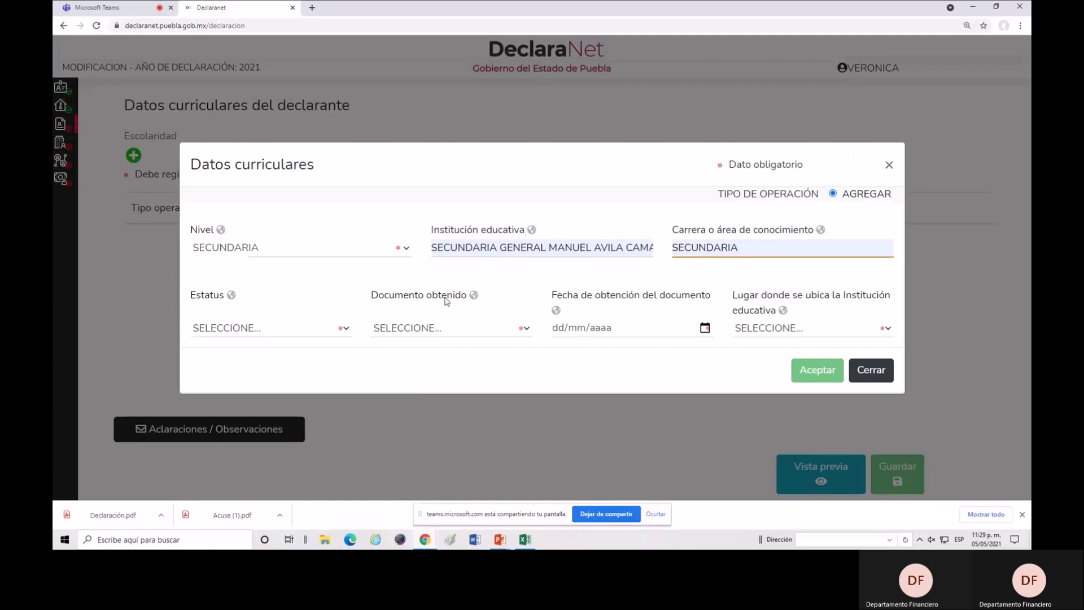
pyautogui.click(341, 329)
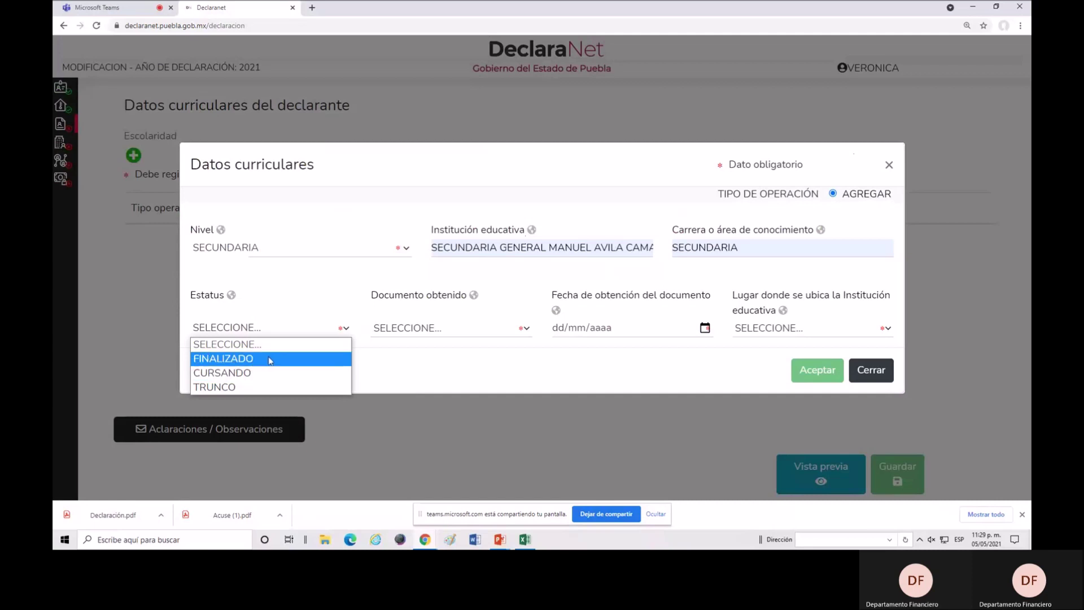
# Set status FINALIZADO, document CERTIFICADO dated 12/02/1985, location MÉXICO, and add the record.
pyautogui.click(269, 360)
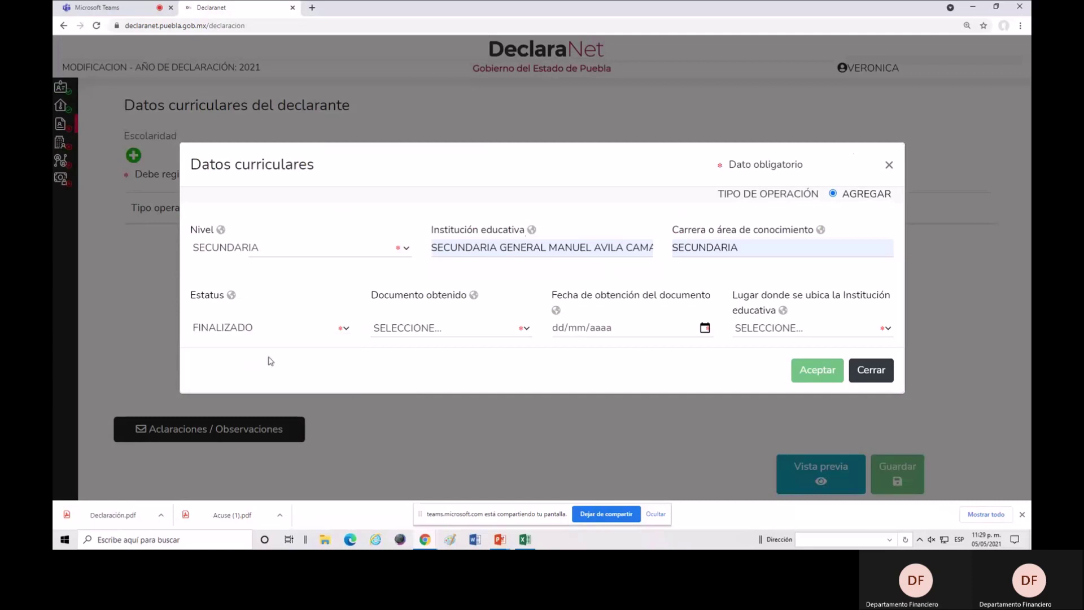
pyautogui.click(522, 335)
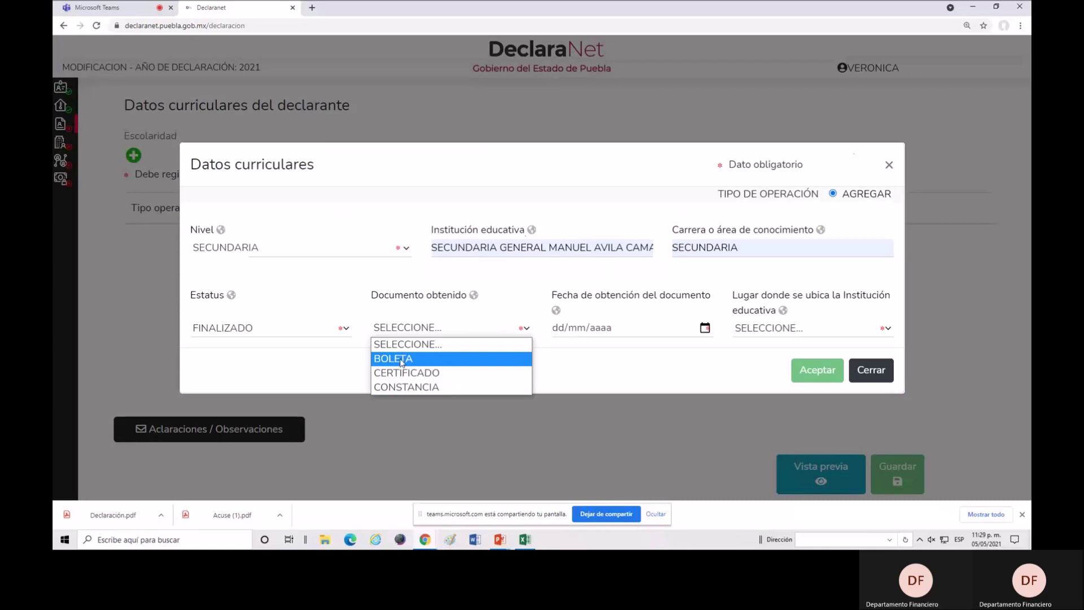
pyautogui.click(433, 374)
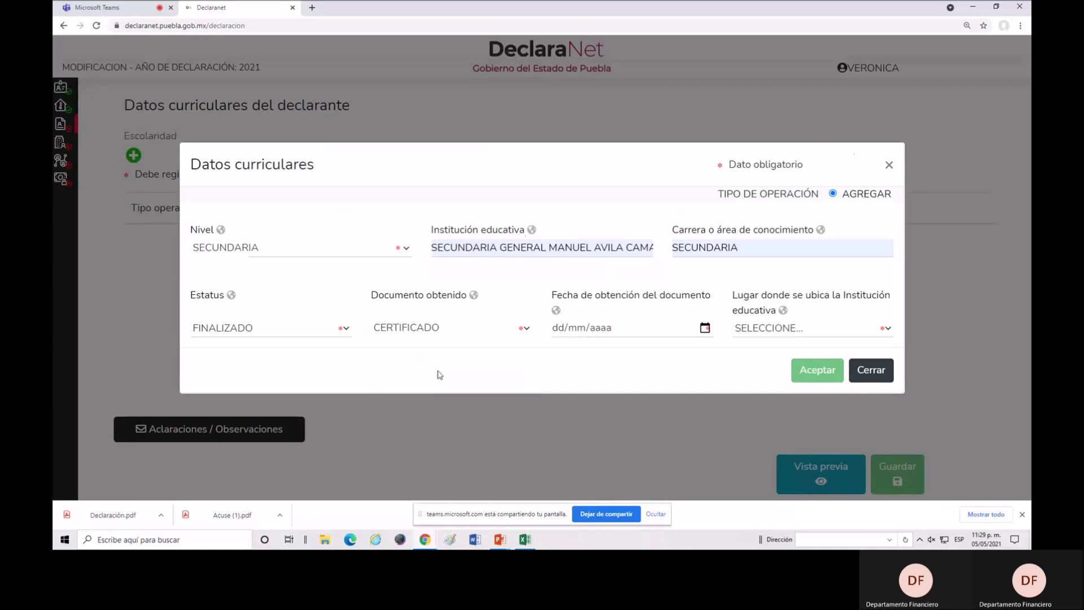
pyautogui.click(565, 332)
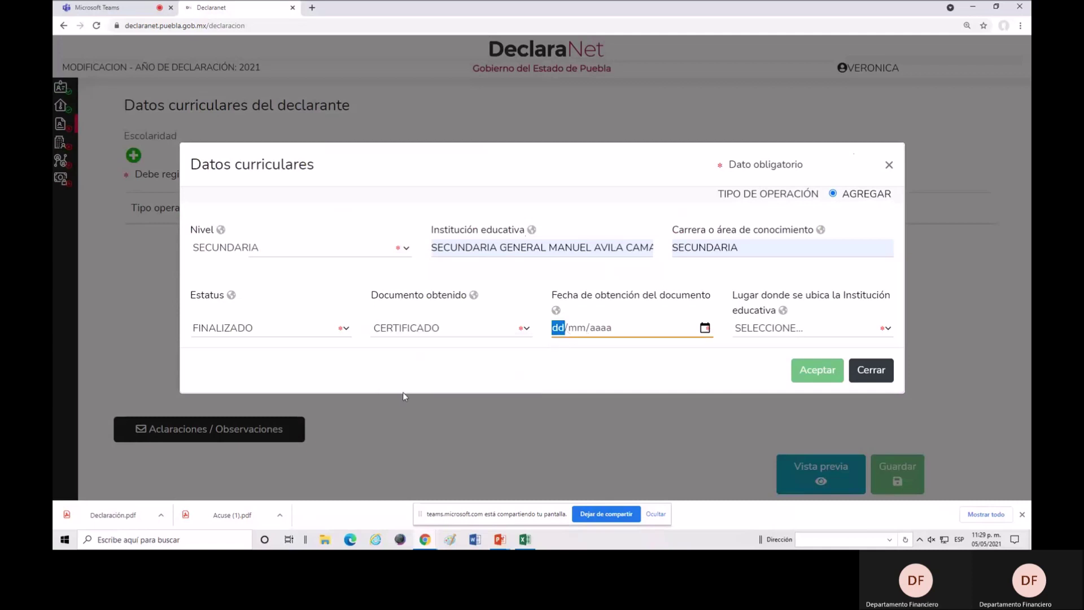
pyautogui.write('12/02/')
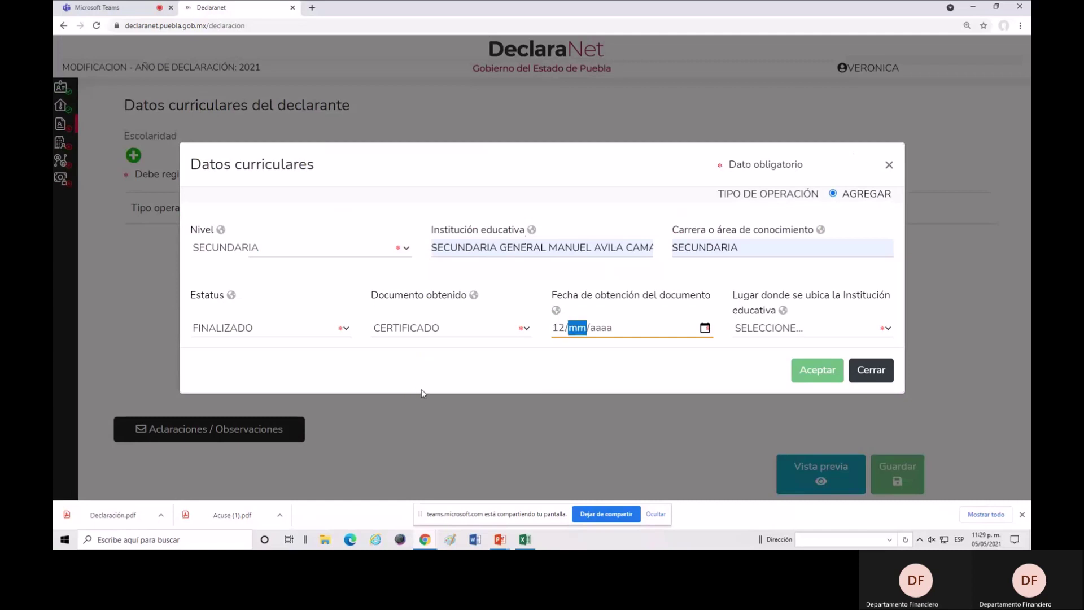
pyautogui.write('1')
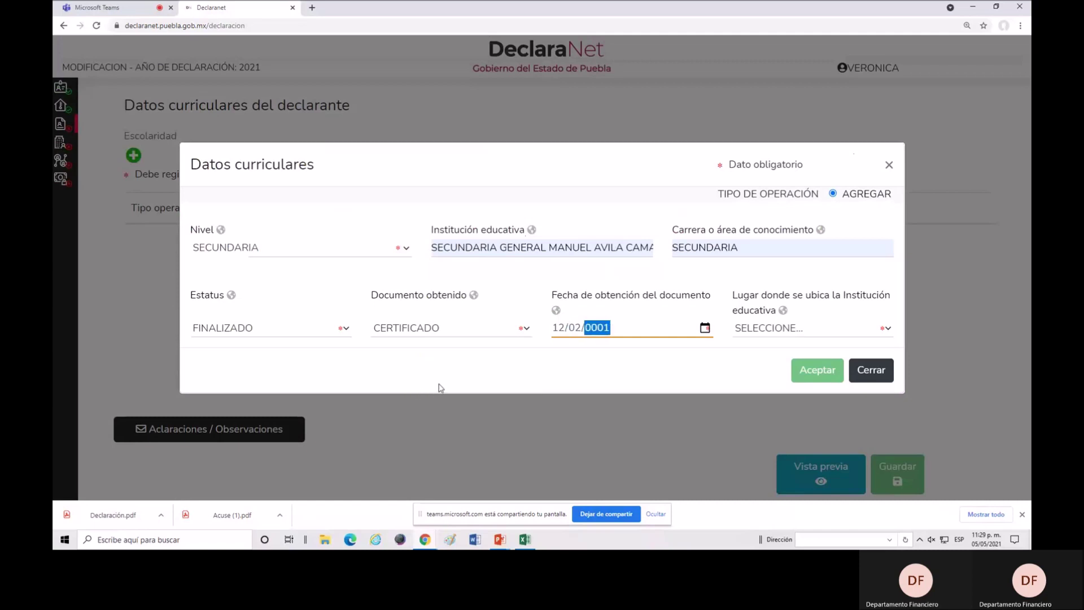
pyautogui.write('985')
pyautogui.click(787, 336)
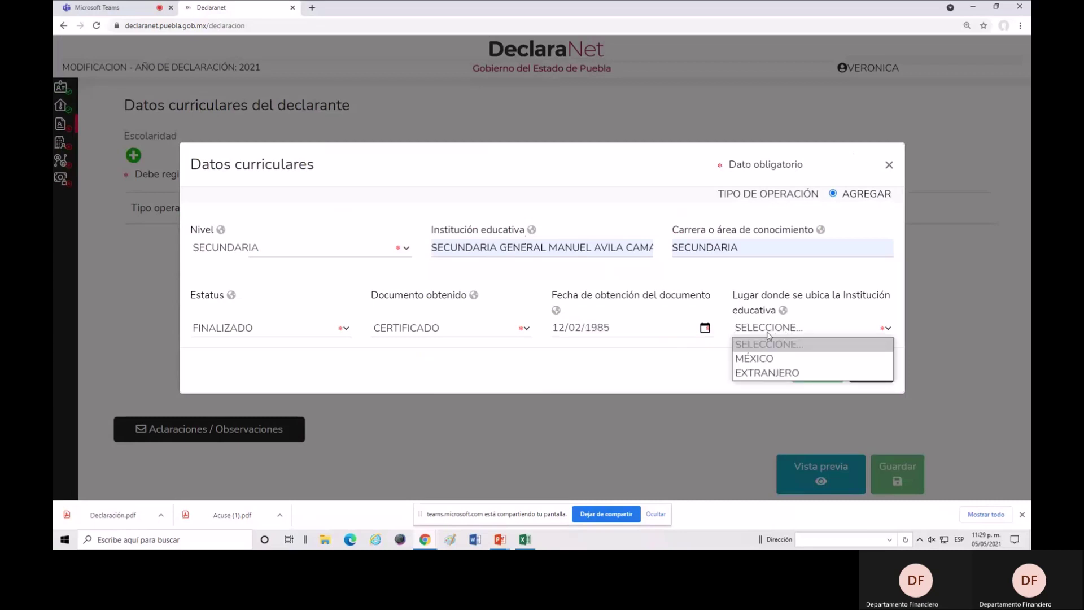
pyautogui.click(771, 360)
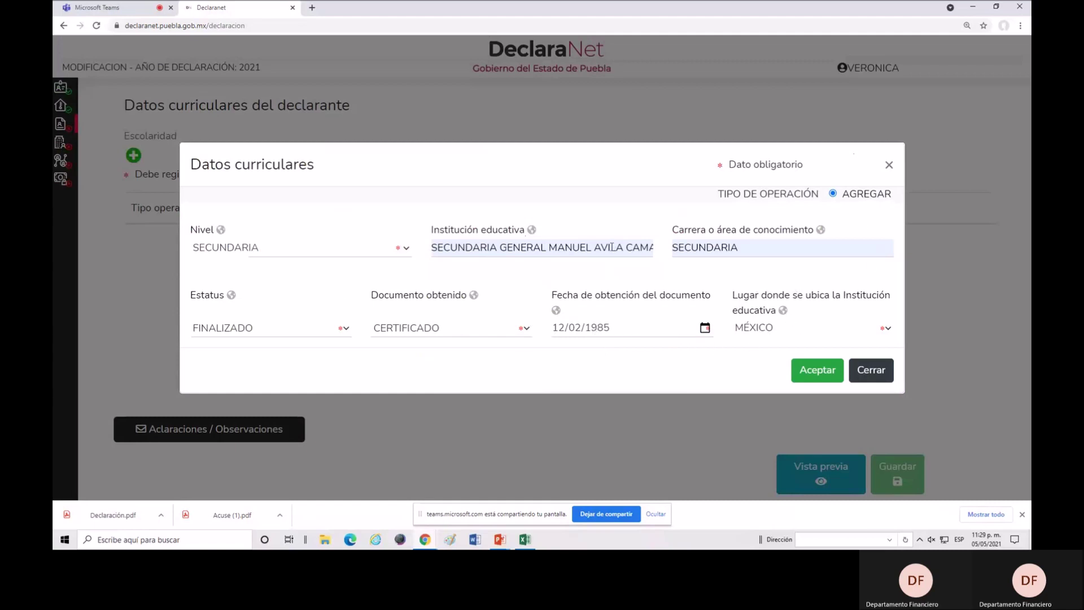
pyautogui.click(816, 371)
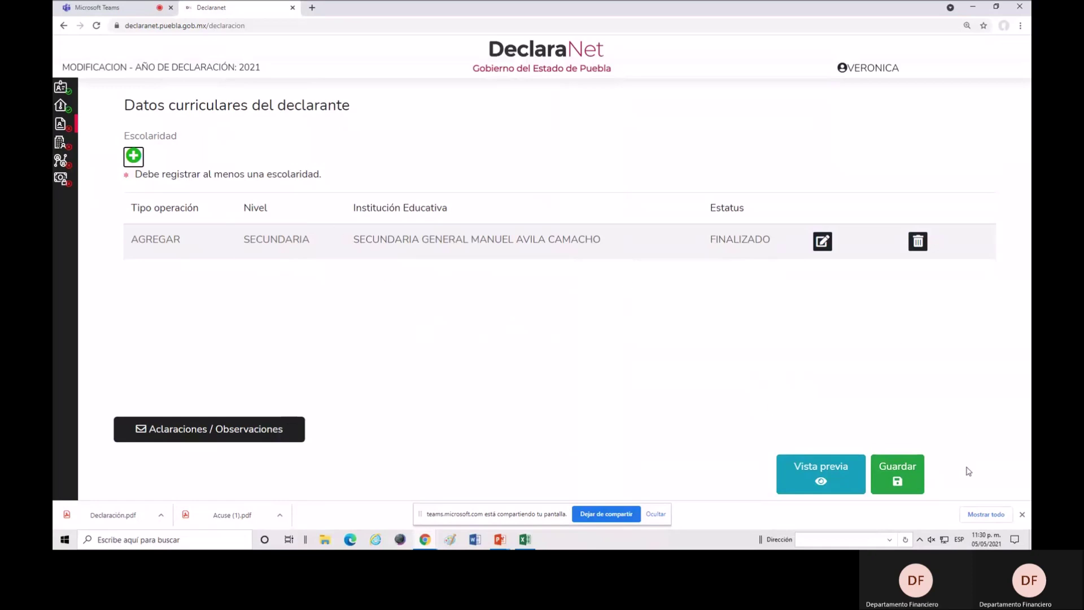
# Save the declaration with the SECUNDARIA schooling record and expand the section menu.
pyautogui.click(903, 479)
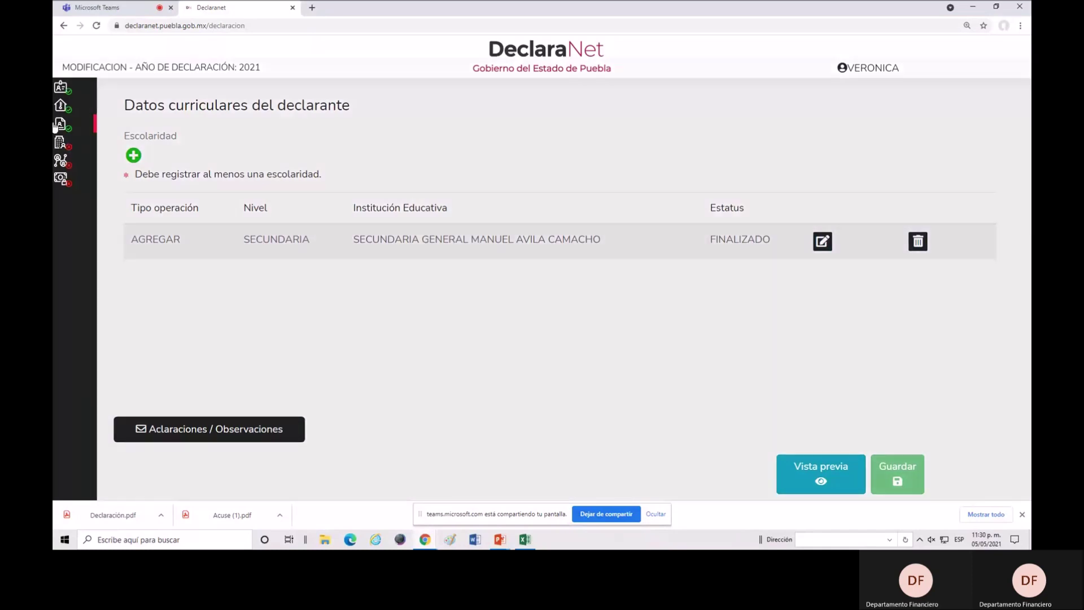
pyautogui.moveTo(57, 128)
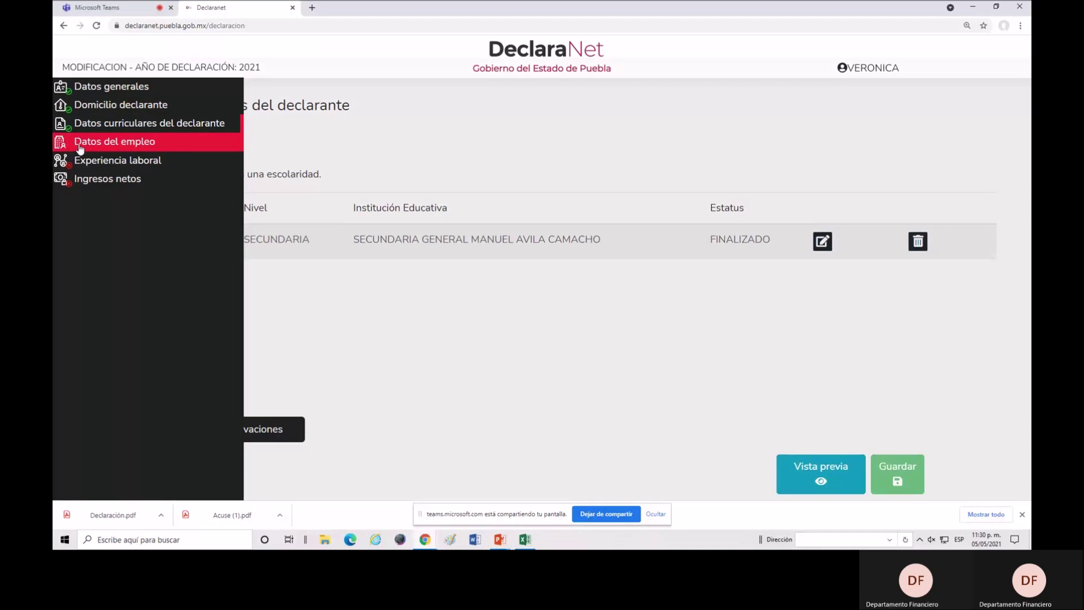
# Switch to Datos del empleo and start a new Datos Empleo entry.
pyautogui.click(116, 146)
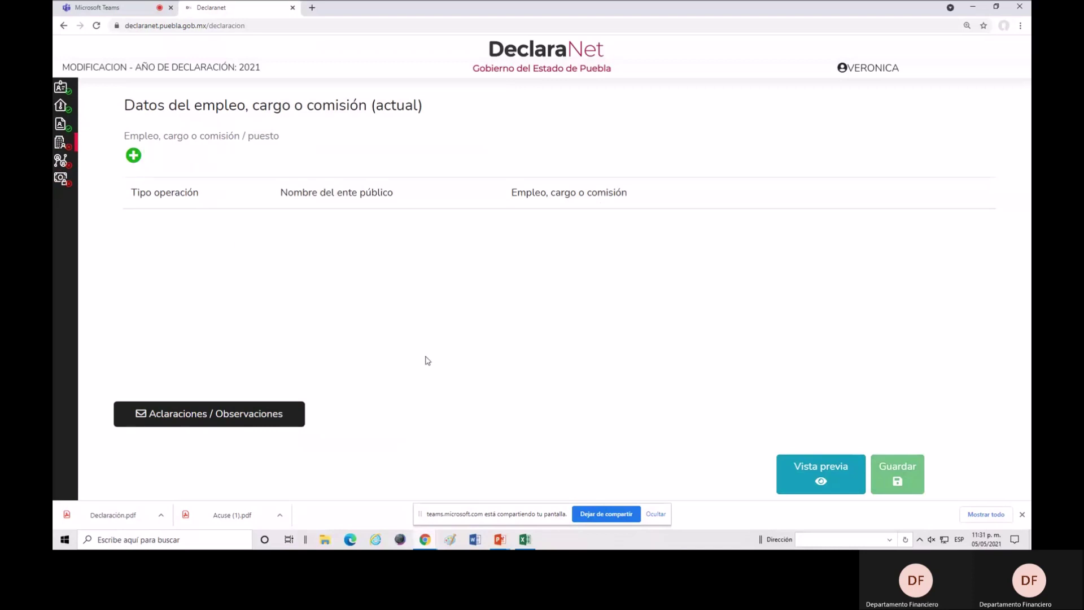
pyautogui.click(134, 155)
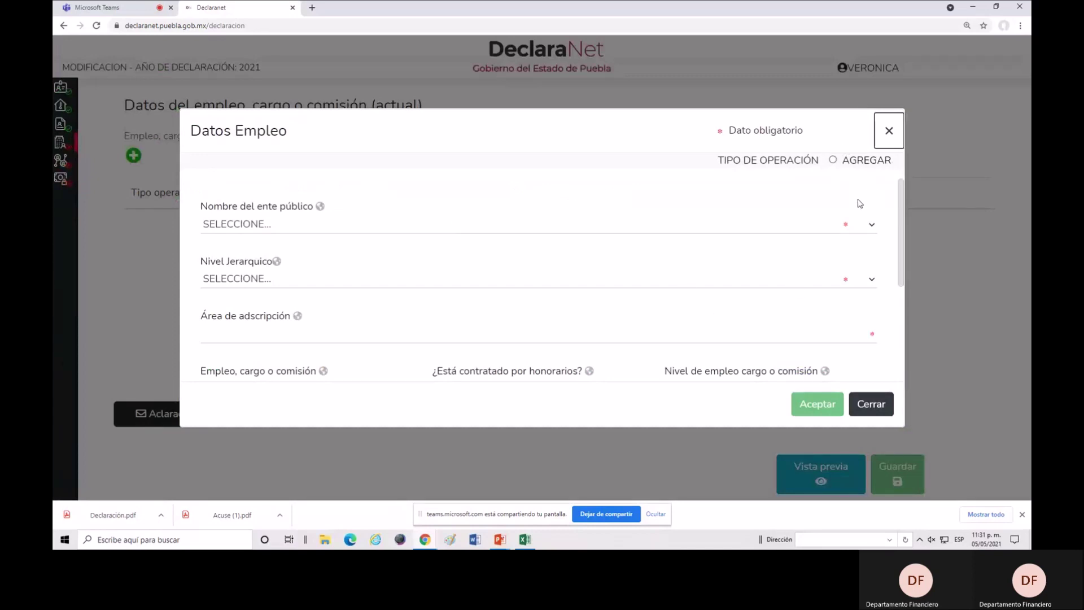
# Add a job at Gobierno del Estado de Puebla with level OPERATIVO (A) U HOMÓLOGO (A).
pyautogui.click(834, 162)
pyautogui.click(873, 227)
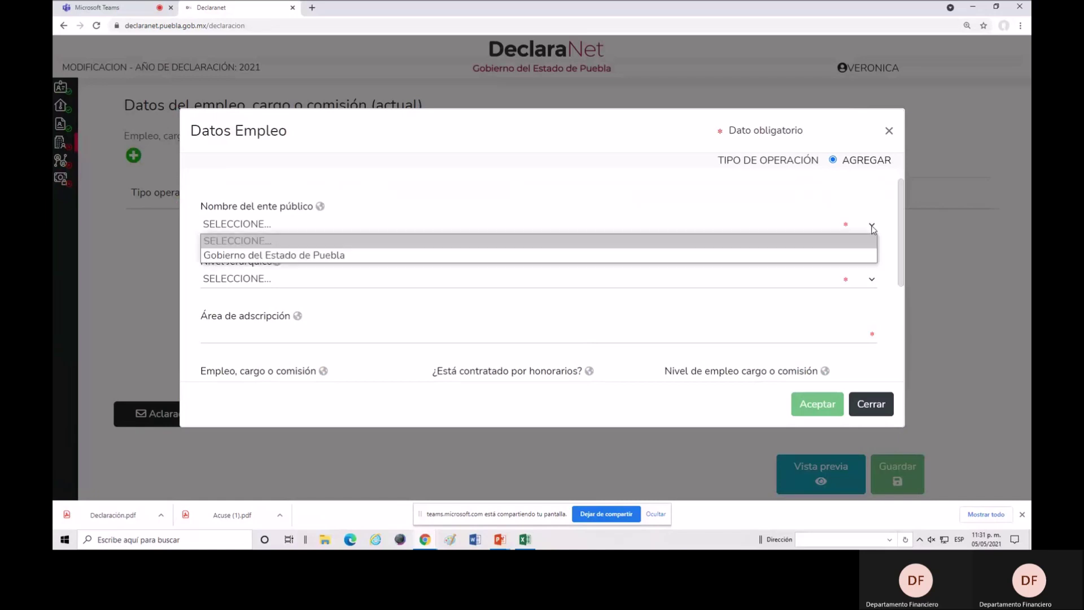
pyautogui.click(378, 257)
pyautogui.click(273, 281)
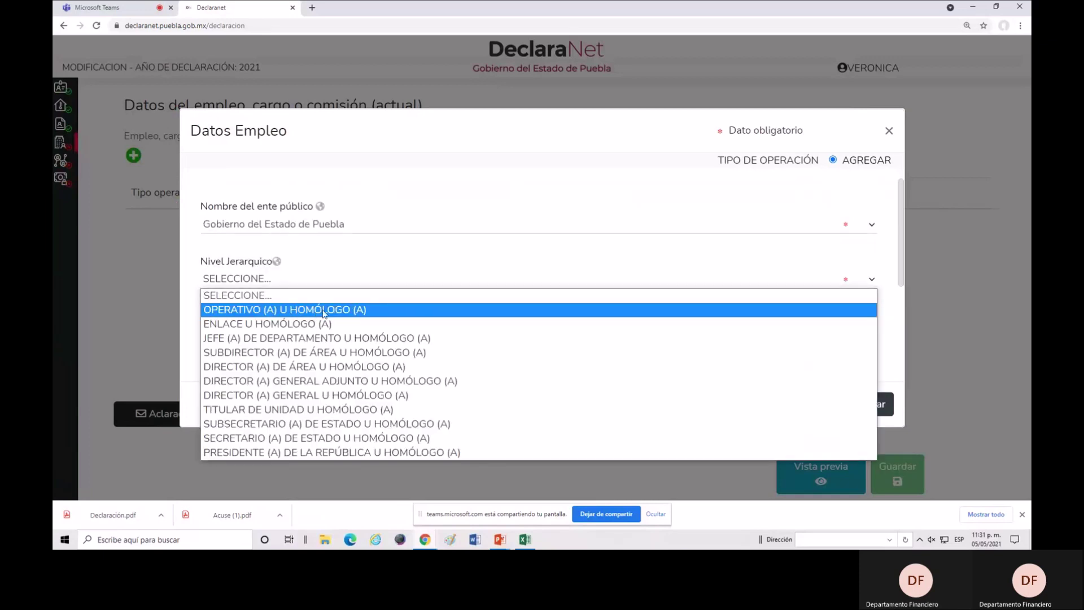
pyautogui.click(324, 312)
pyautogui.scroll(-2, 628, 342)
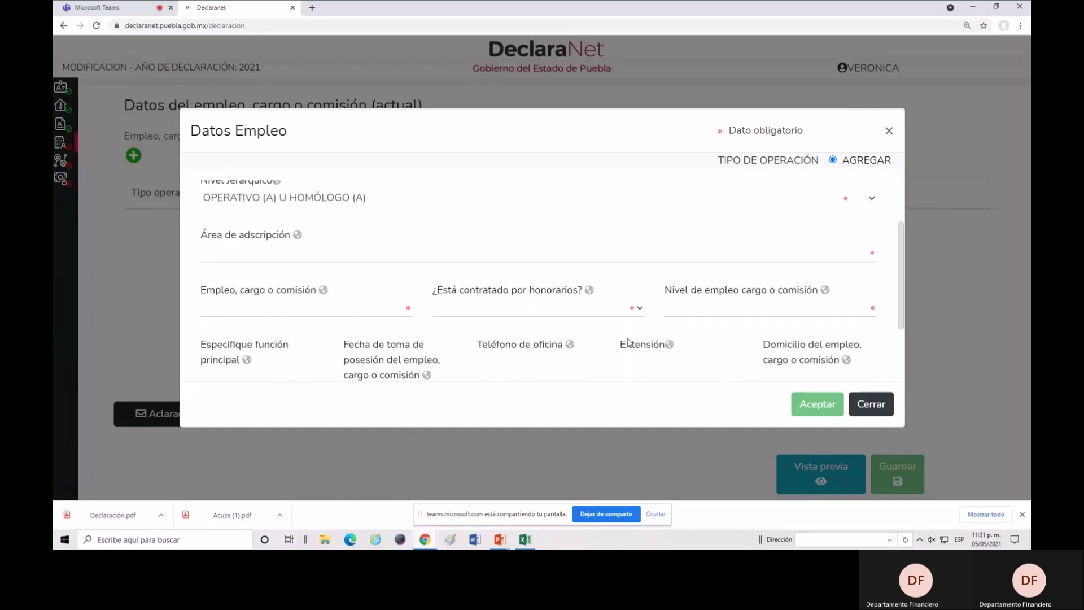
pyautogui.click(334, 233)
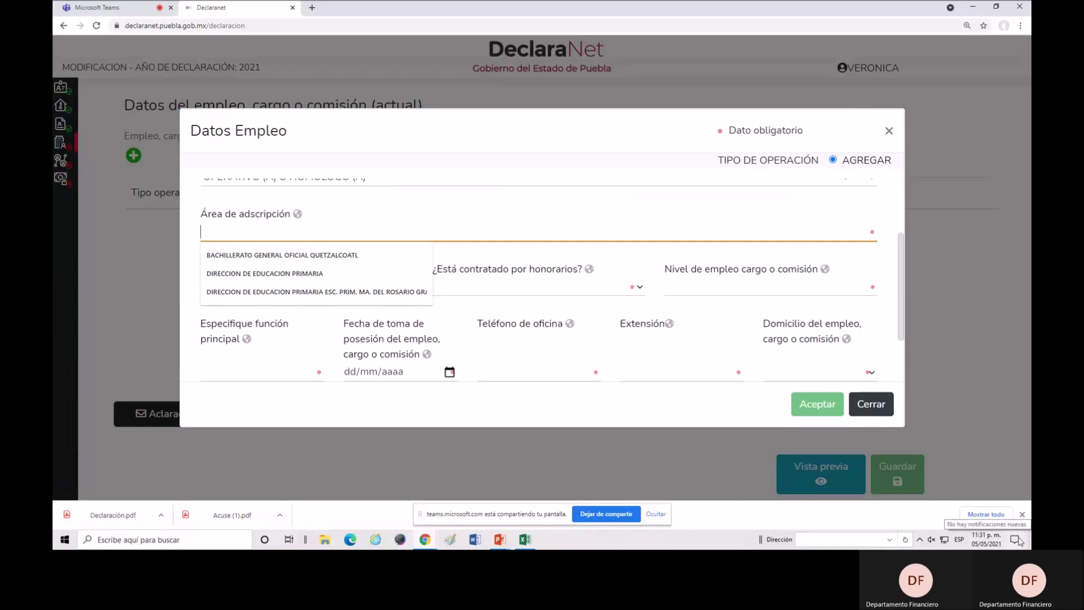
# Enter area DIRECCION DE EDUCACION PRIMARIA ESC. PRIM. BICENTENARIO and post ADMINISTRATIVO ESPECIALIZADO.
pyautogui.write('DIRECCION DE EDUCAC')
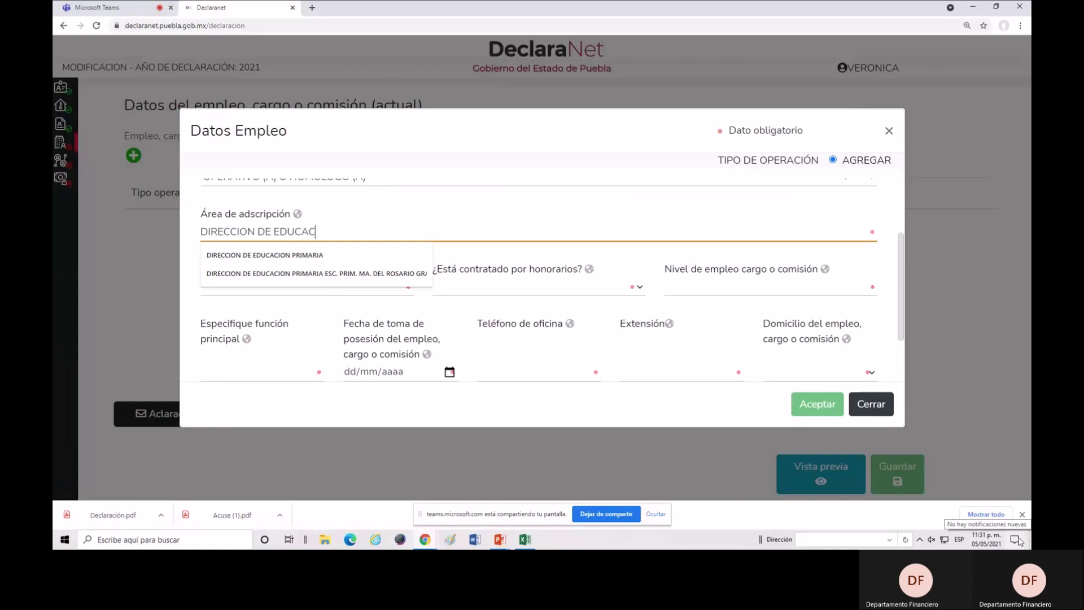
pyautogui.write('ION PRIMARIA')
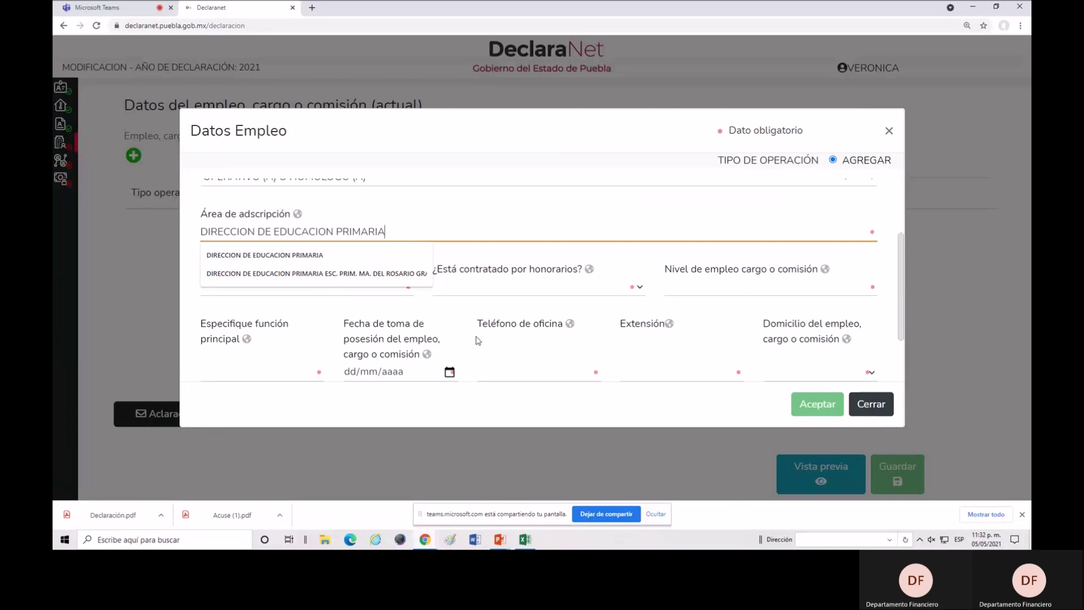
pyautogui.write(' ESC')
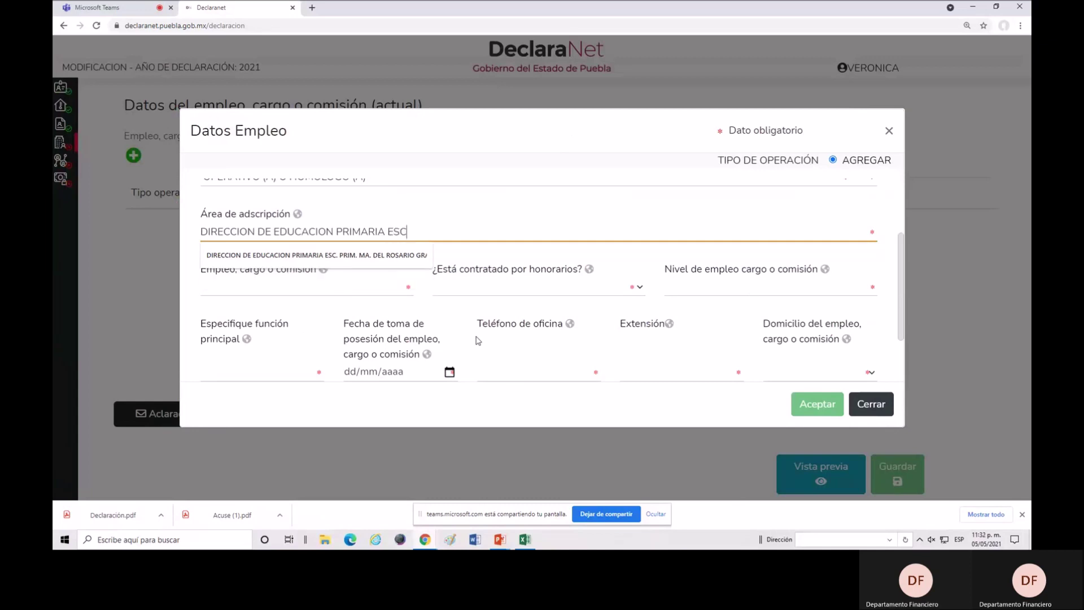
pyautogui.write('. BIC')
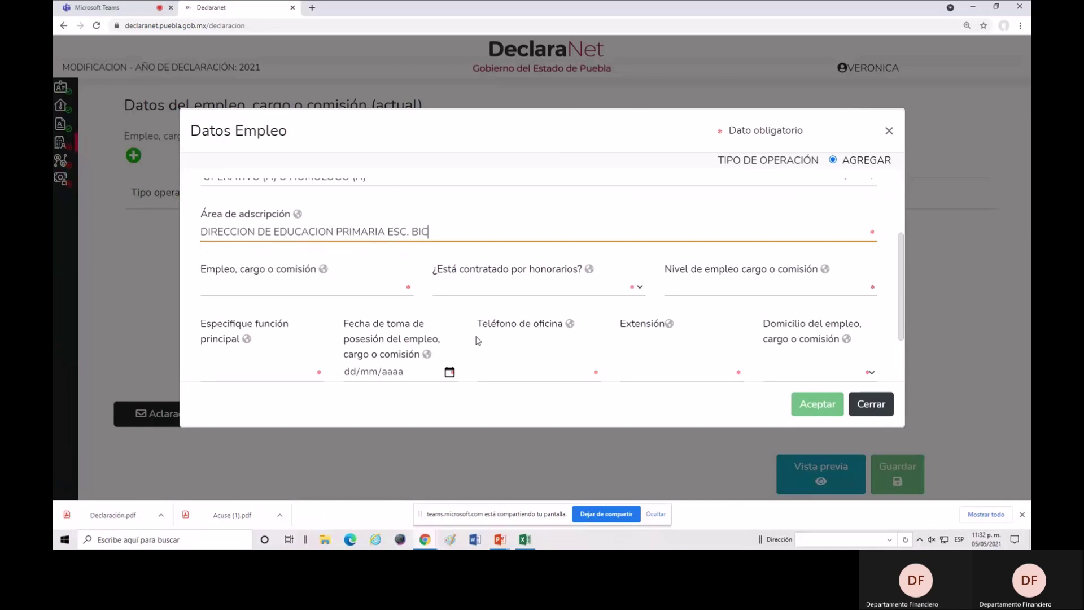
pyautogui.write('ENTENARIO')
pyautogui.click(411, 233)
pyautogui.write('PRIM.')
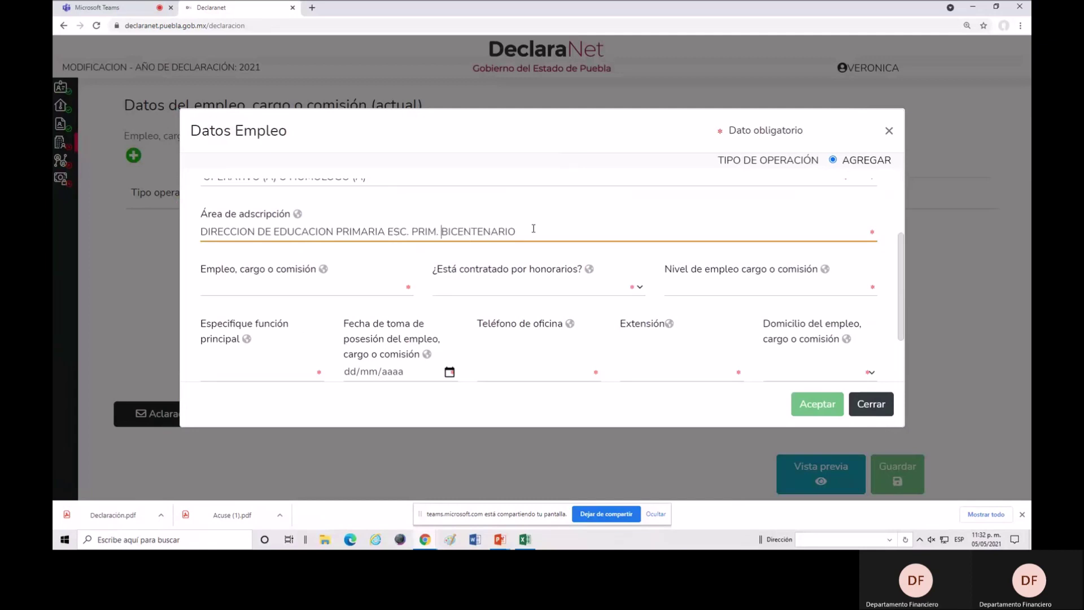
pyautogui.click(263, 288)
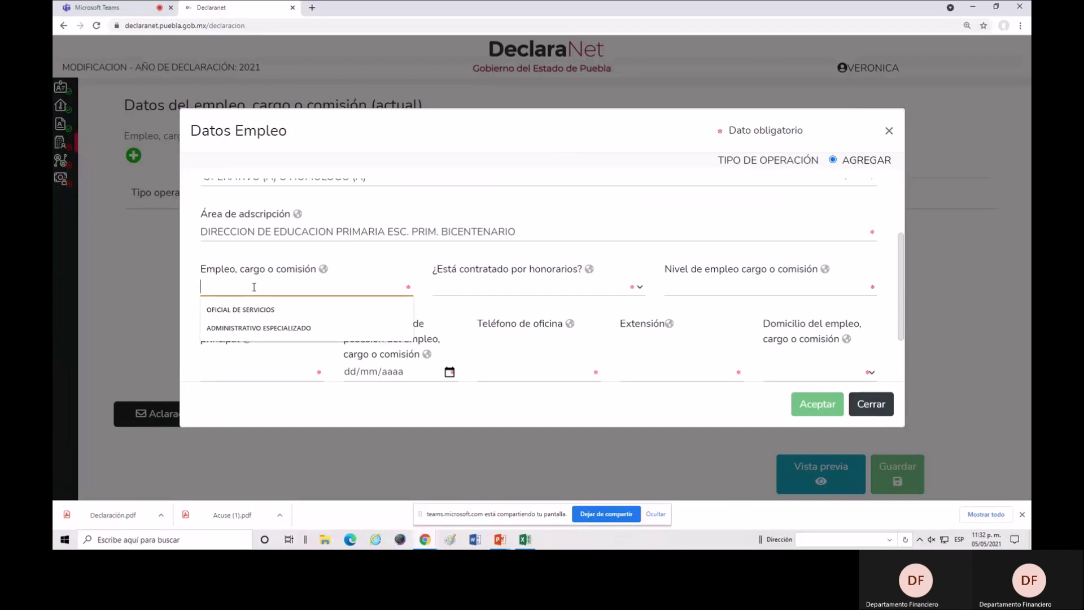
pyautogui.click(263, 332)
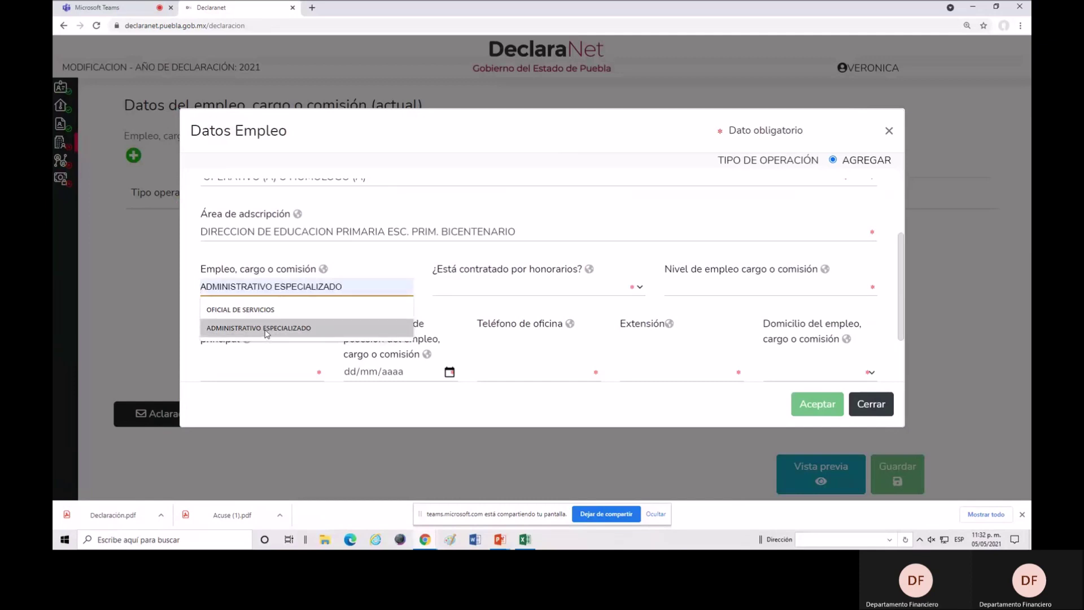
pyautogui.click(267, 333)
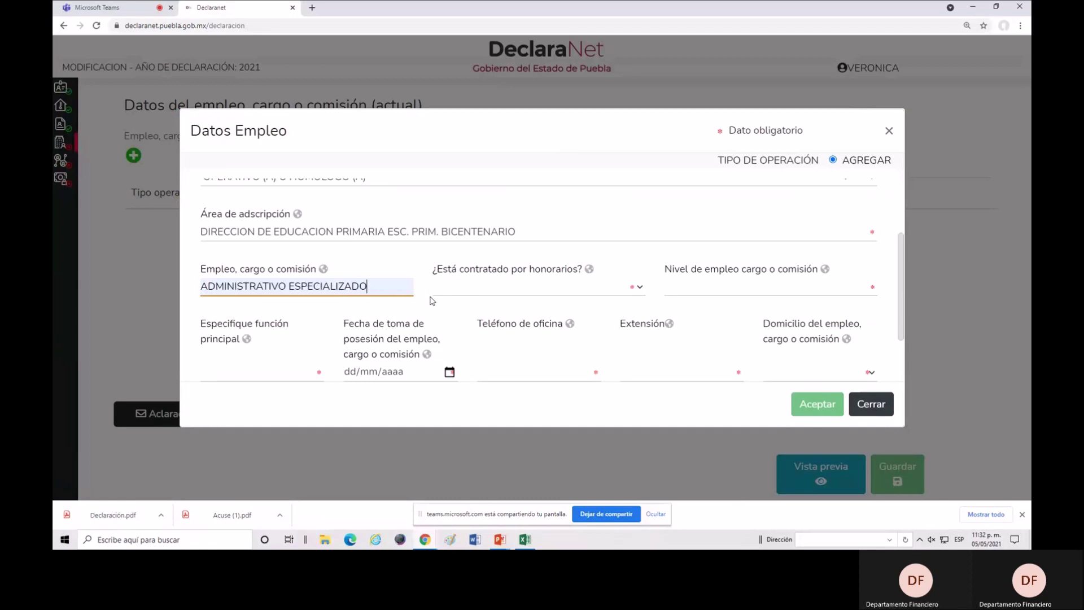
# Answer NO to fee-based hiring and set employment level A0180300.0.
pyautogui.click(636, 289)
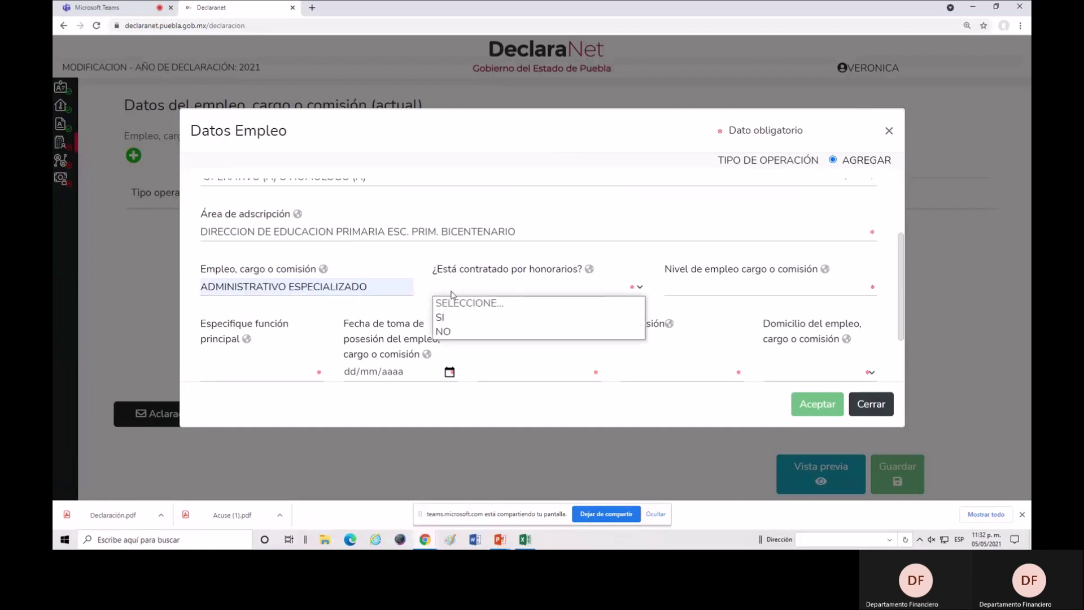
pyautogui.click(456, 332)
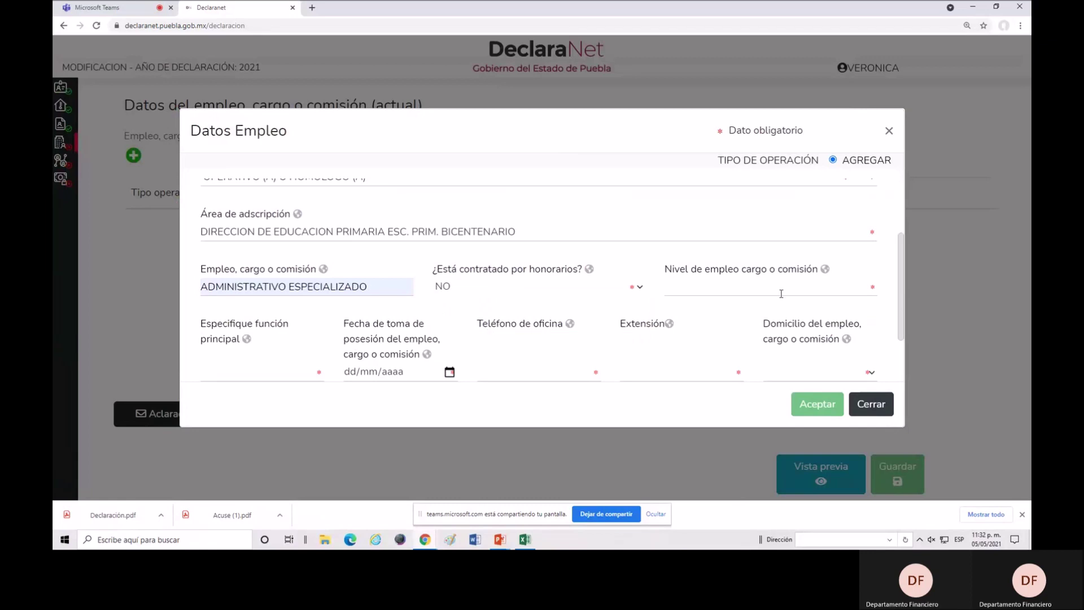
pyautogui.click(678, 290)
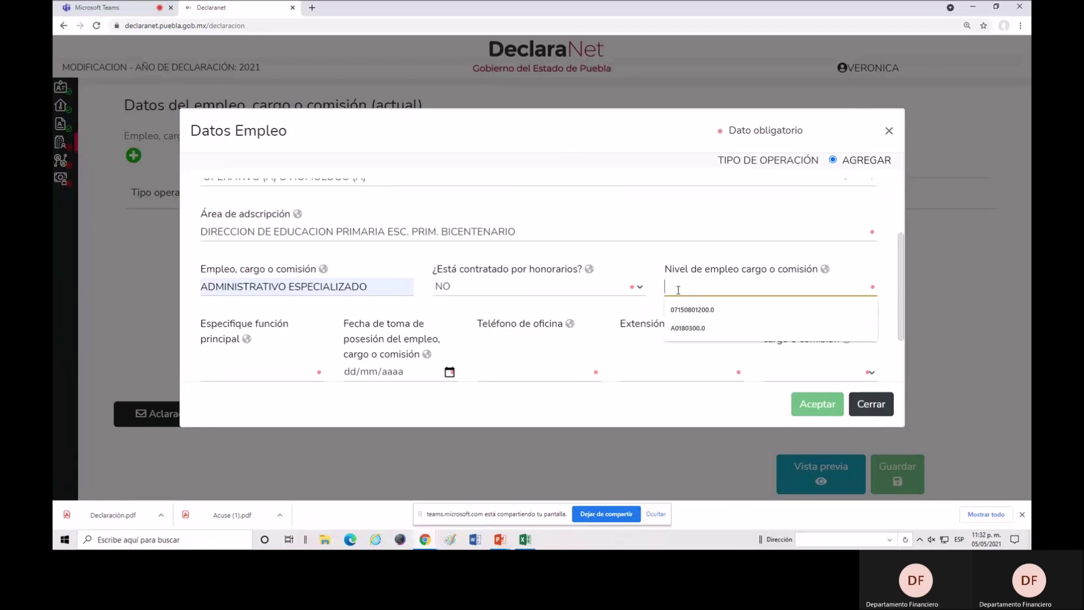
pyautogui.click(700, 328)
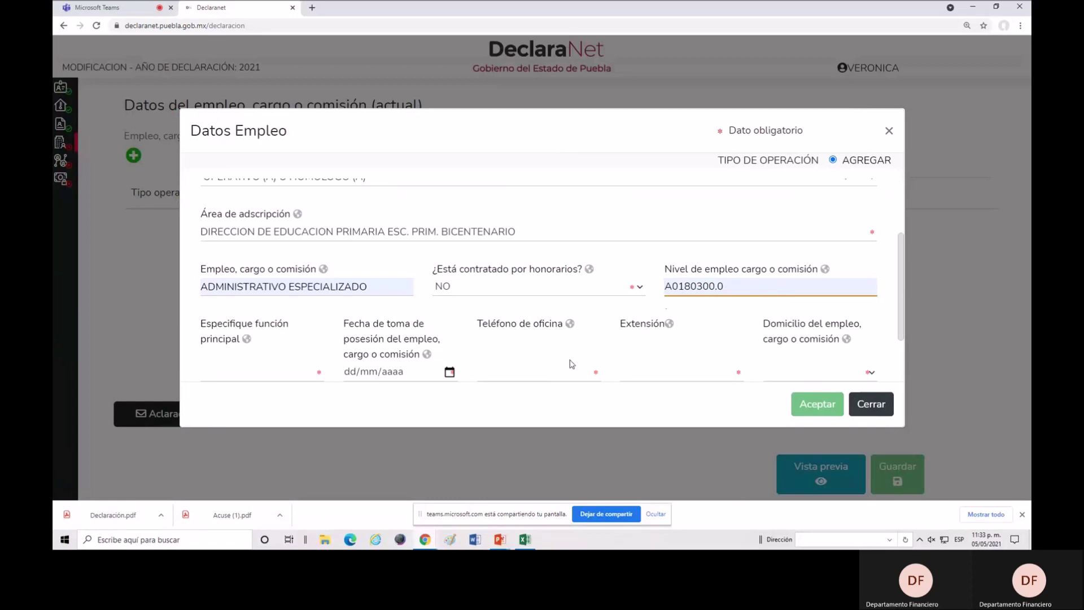
pyautogui.click(251, 369)
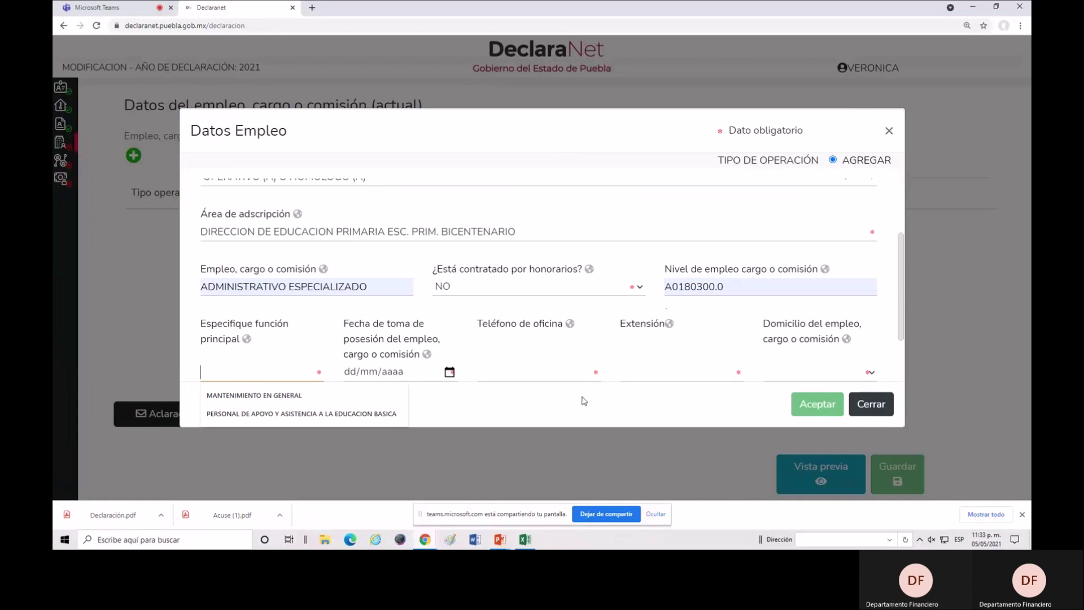
# Choose PERSONAL DE APOYO Y ASISTENCIA A LA EDUCACION BASICA as function, start date 12/02/1995.
pyautogui.write('PERSO')
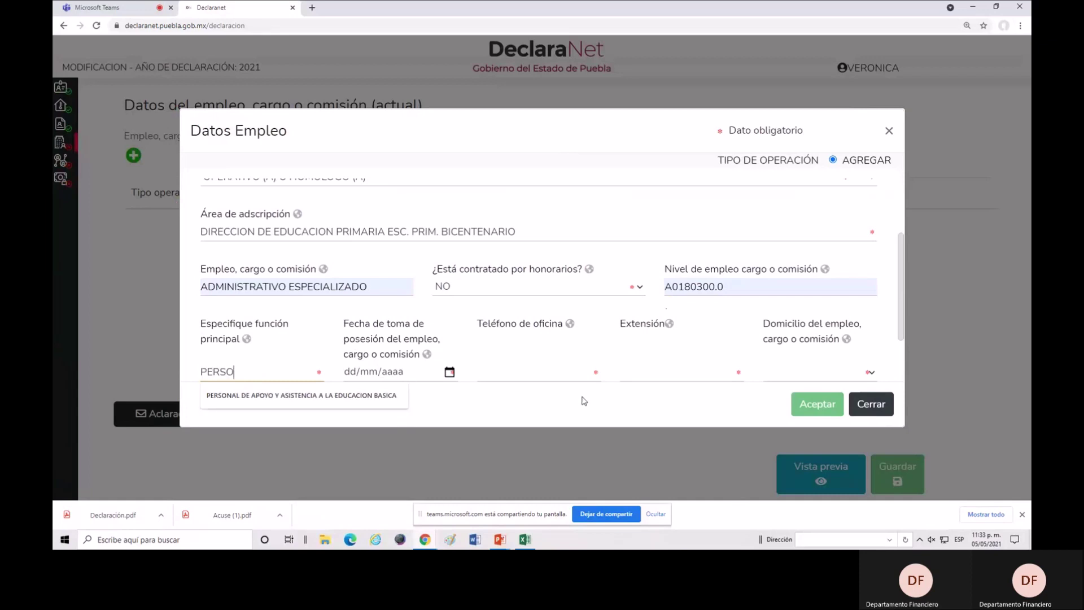
pyautogui.write('NAL DE APOYO Y A')
pyautogui.click(310, 397)
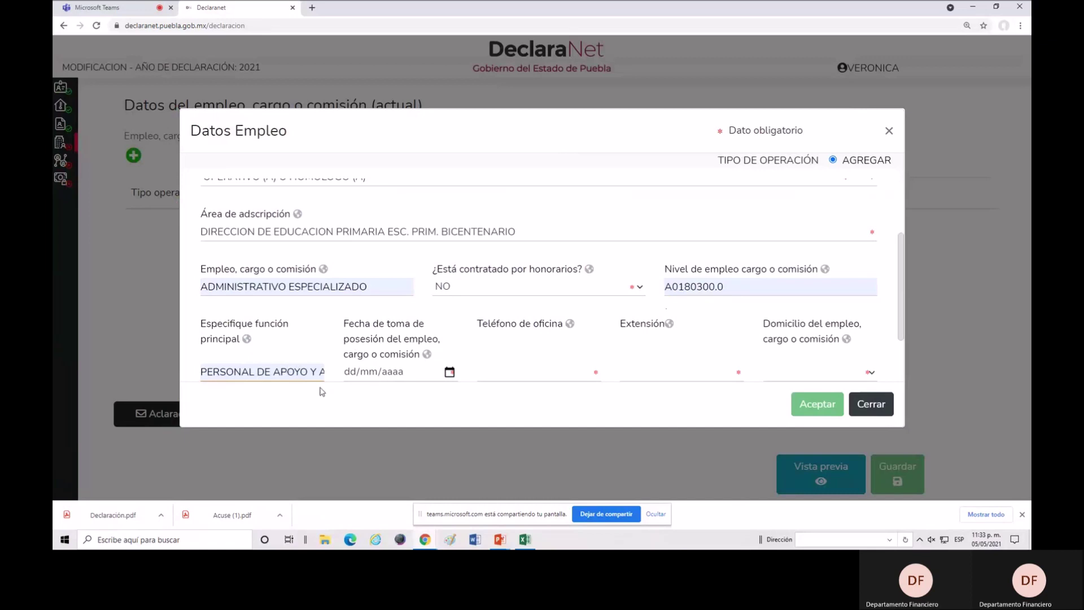
pyautogui.click(352, 372)
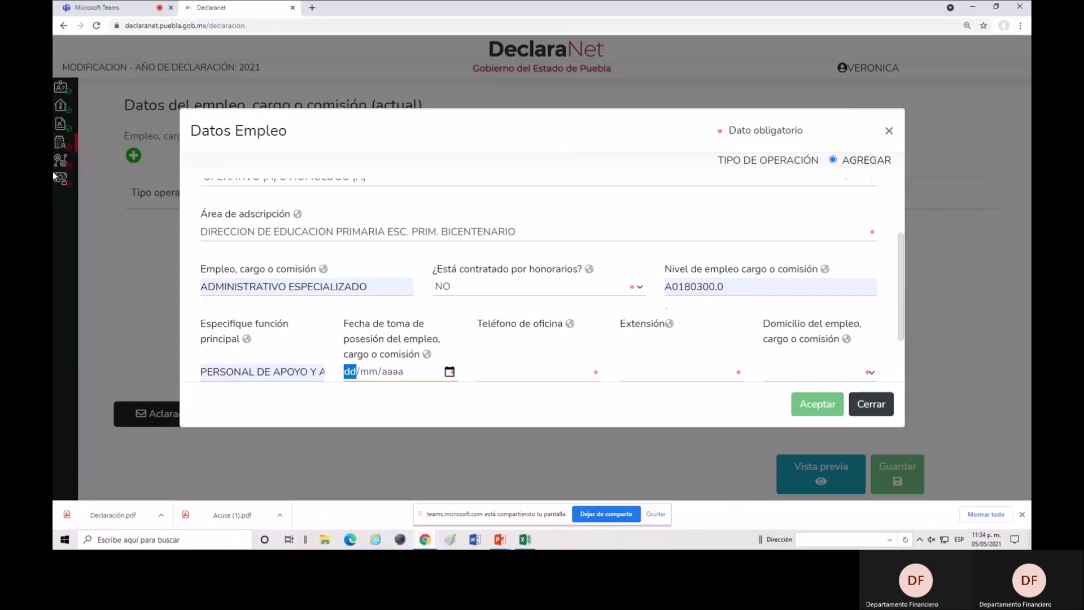
pyautogui.write('12/02/')
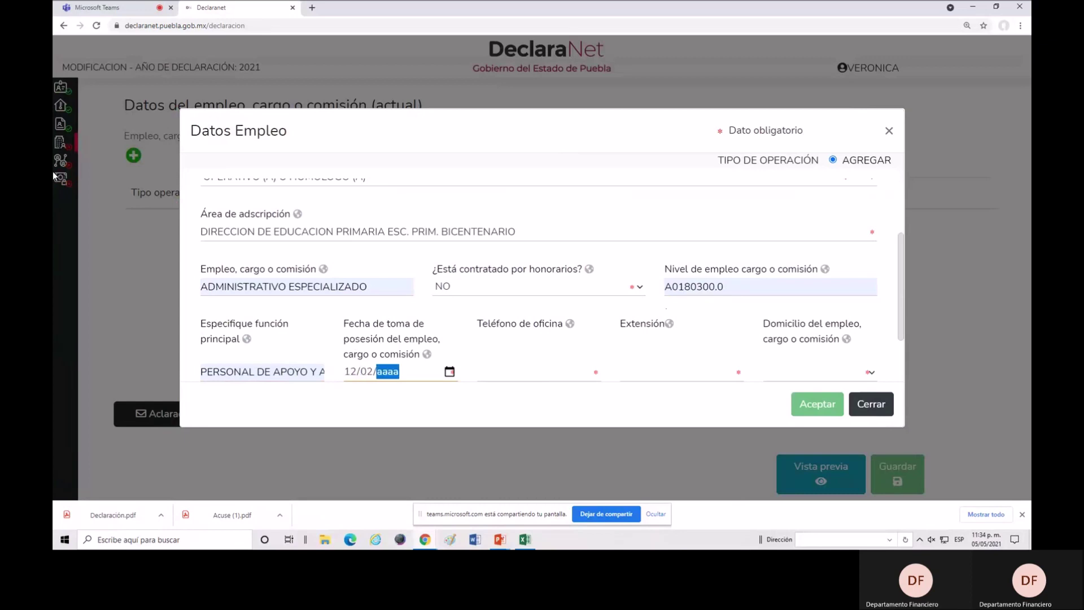
pyautogui.write('1995')
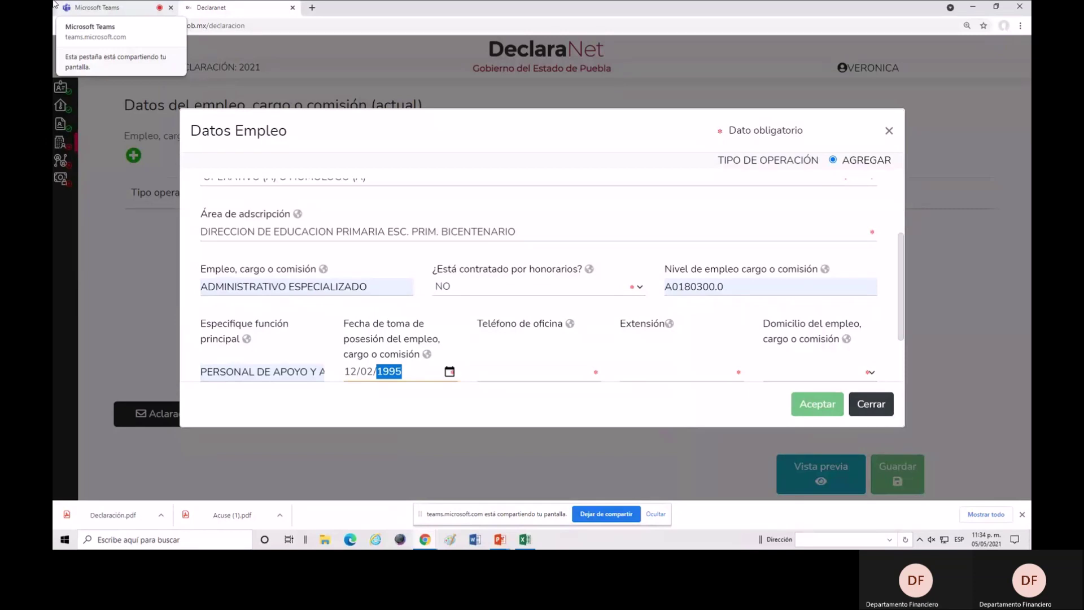
pyautogui.click(546, 372)
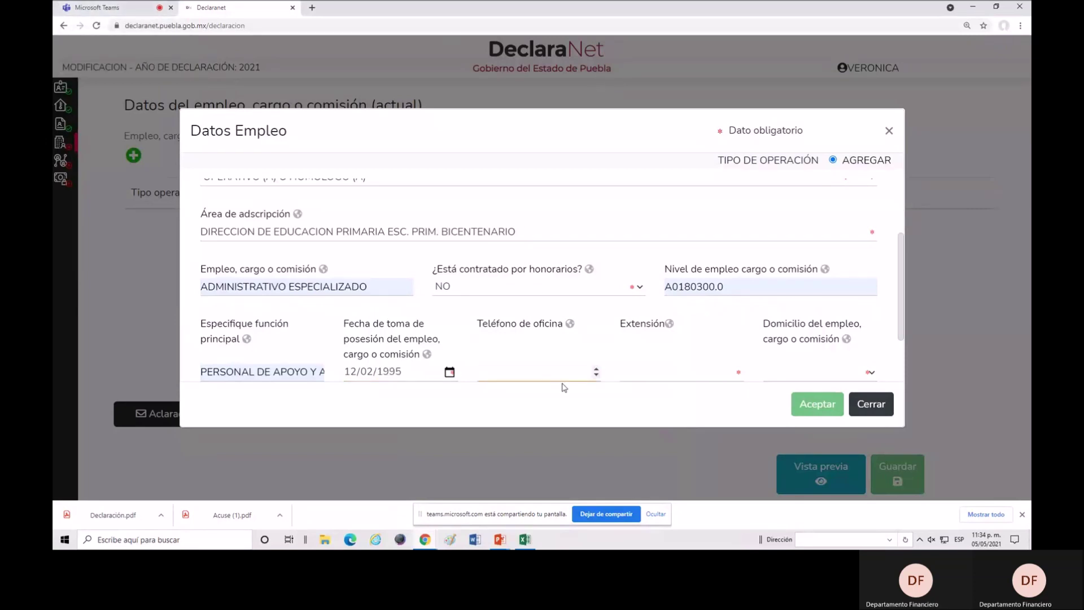
# Enter 0 as the office phone and extension, and set the job's domicile to MÉXICO.
pyautogui.write('0')
pyautogui.click(661, 374)
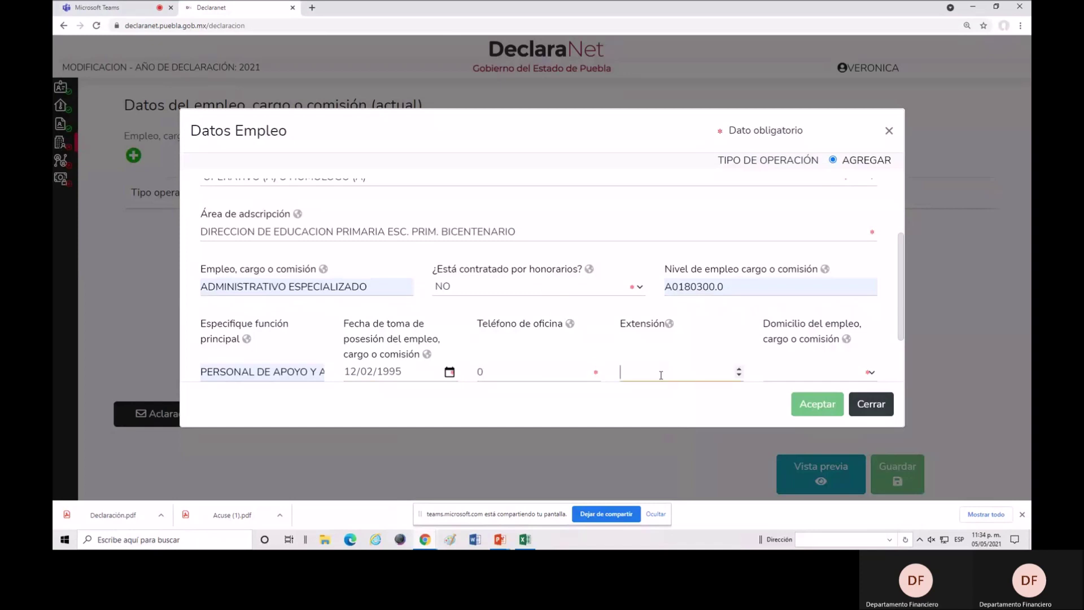
pyautogui.write('0')
pyautogui.scroll(-1, 809, 314)
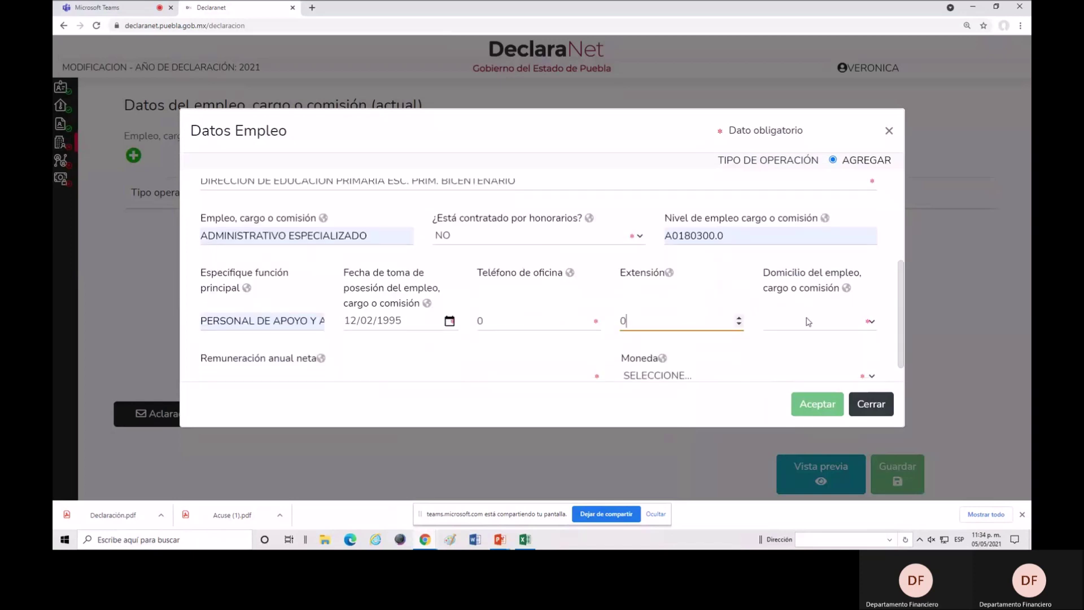
pyautogui.scroll(-1, 809, 322)
pyautogui.click(786, 299)
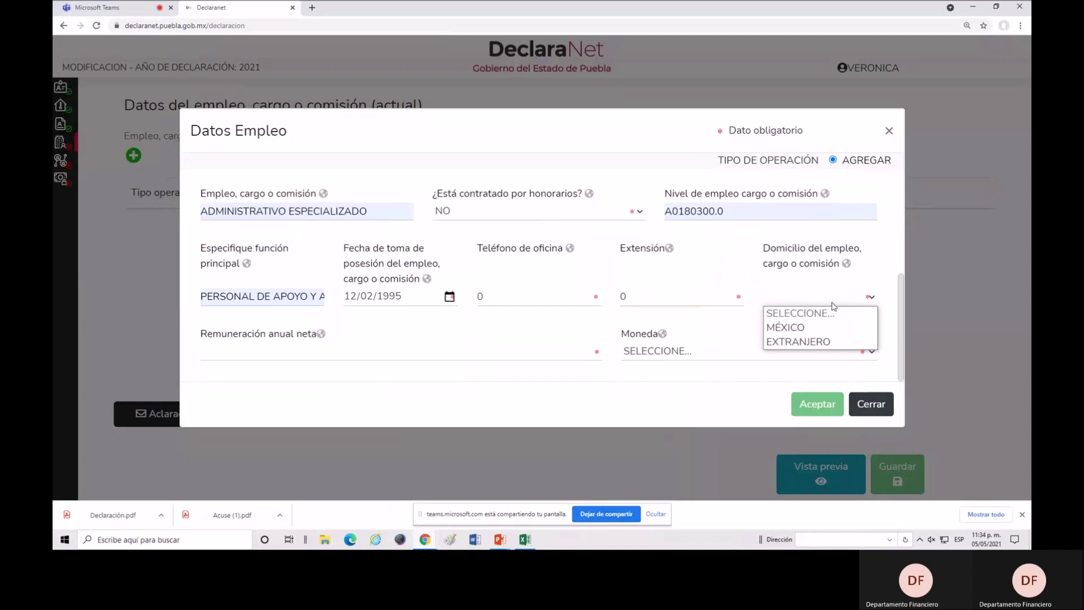
pyautogui.click(804, 333)
pyautogui.click(319, 354)
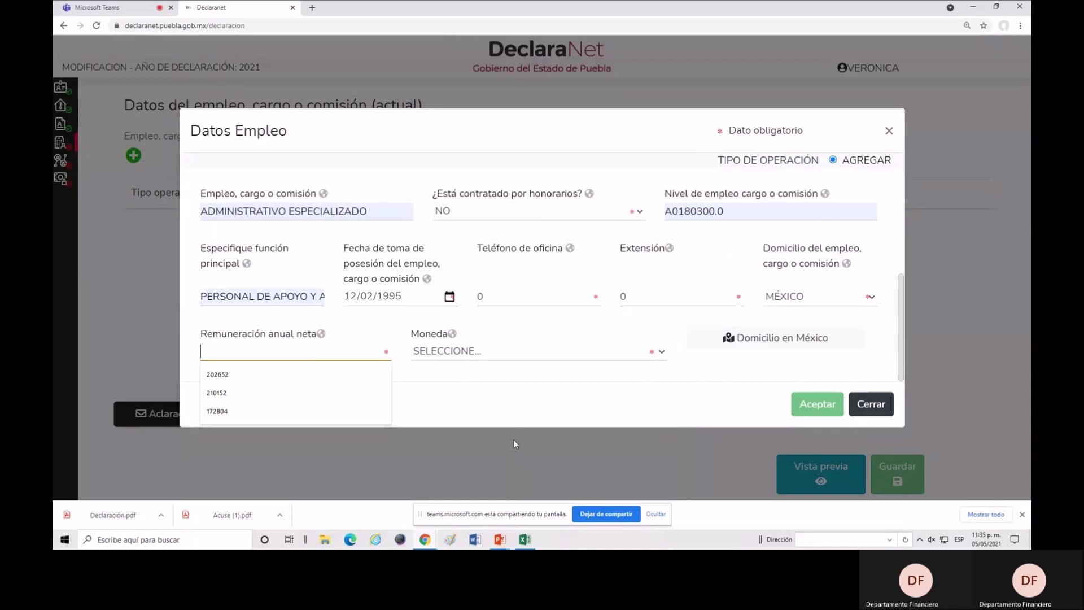
# Switch to the FORMATO LLENADO DECLARACION PATRIMONIAL Excel workbook from the taskbar.
pyautogui.moveTo(527, 546)
pyautogui.click(527, 545)
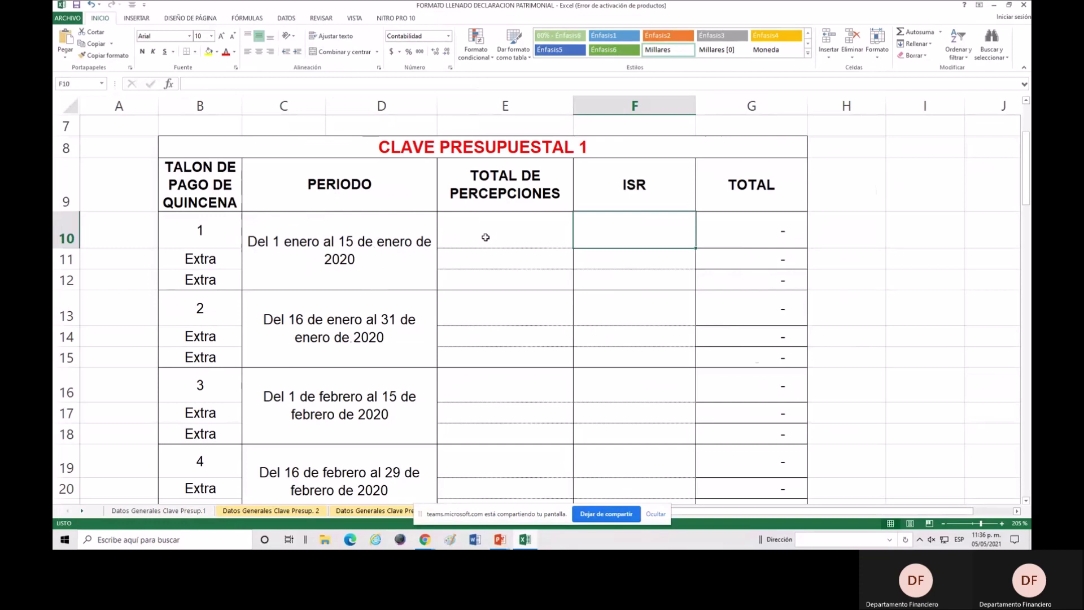
pyautogui.click(534, 232)
pyautogui.click(598, 232)
pyautogui.click(650, 254)
pyautogui.click(620, 232)
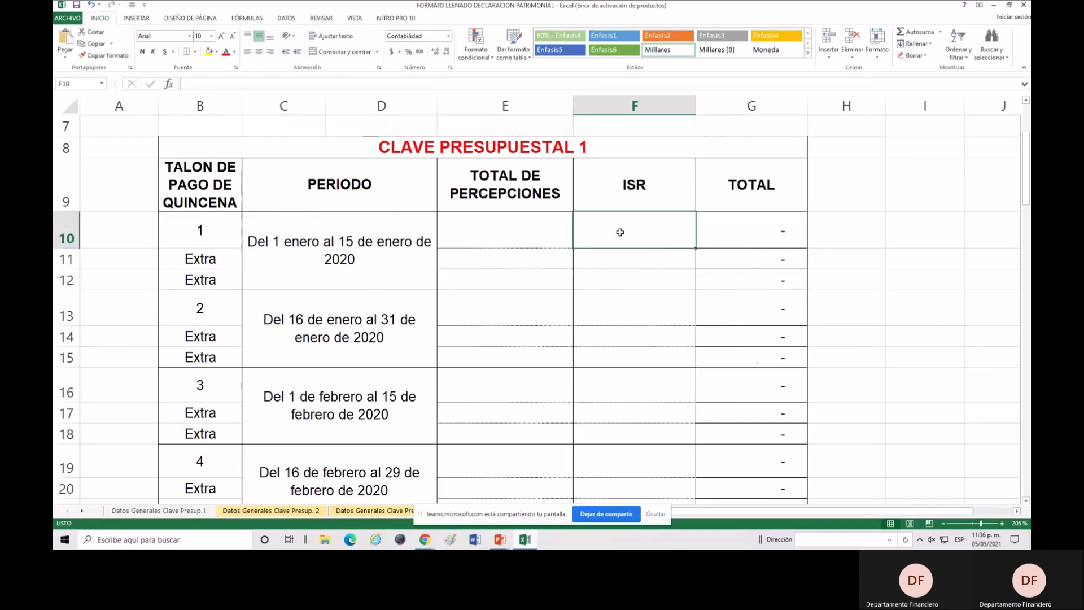
pyautogui.click(567, 233)
pyautogui.click(609, 241)
pyautogui.click(641, 255)
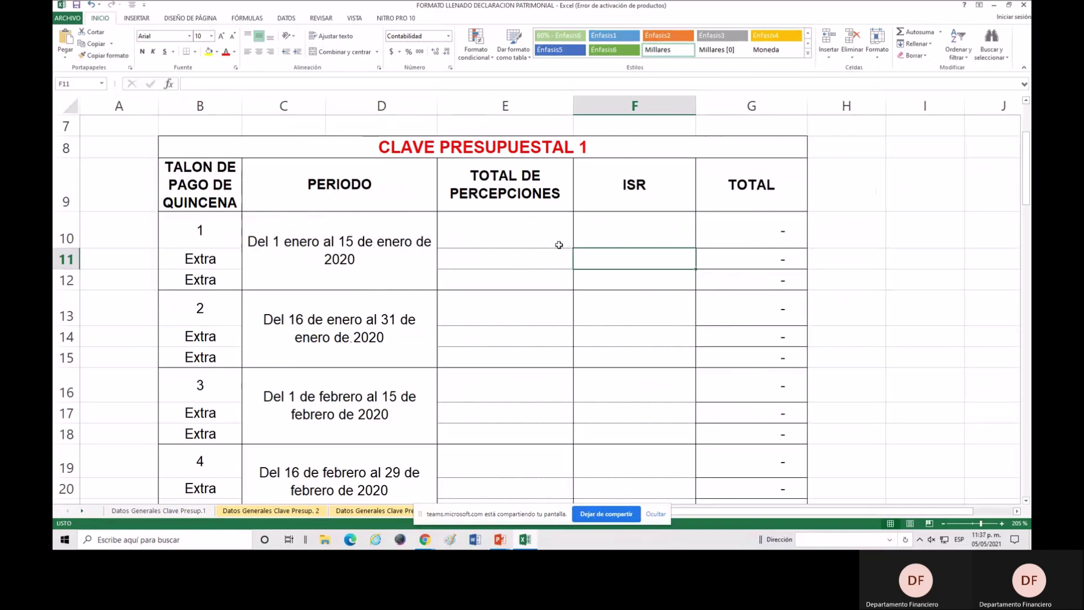
pyautogui.click(634, 236)
pyautogui.click(555, 236)
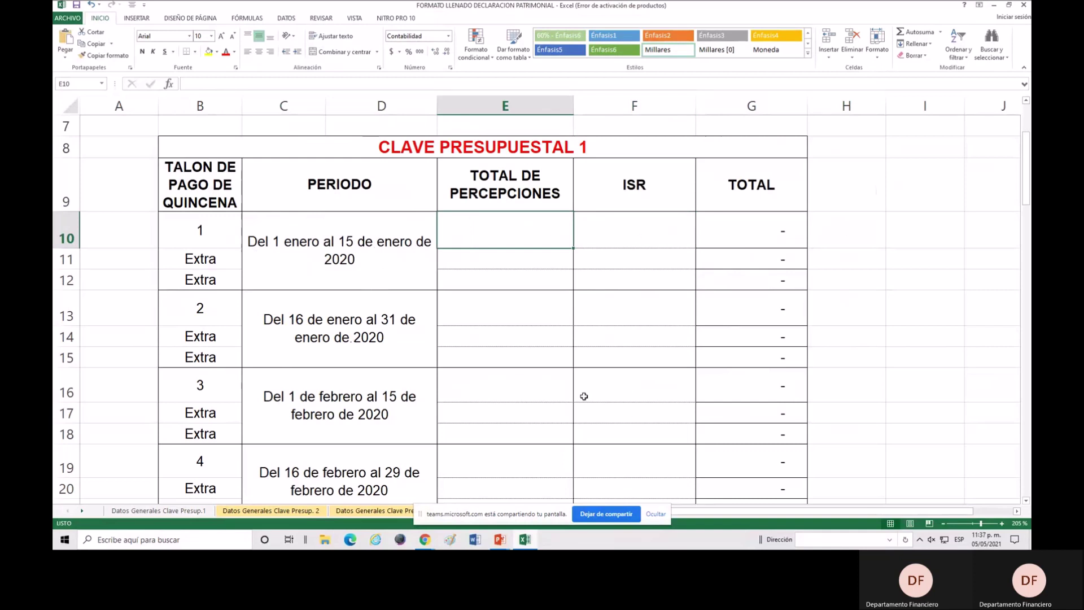
pyautogui.scroll(-1, 517, 385)
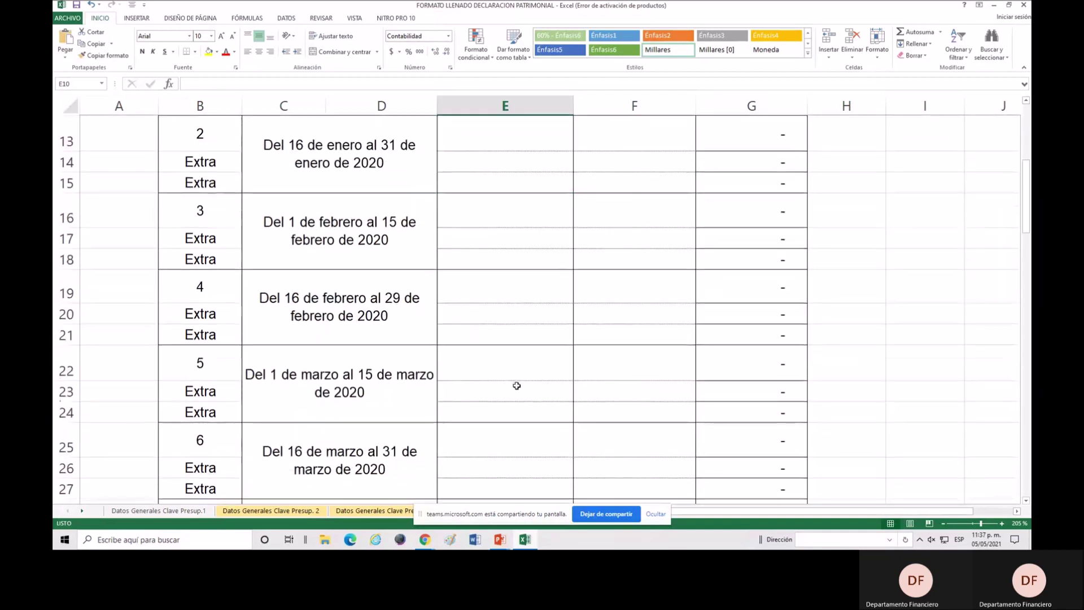
pyautogui.scroll(-2, 517, 385)
pyautogui.scroll(-3, 517, 384)
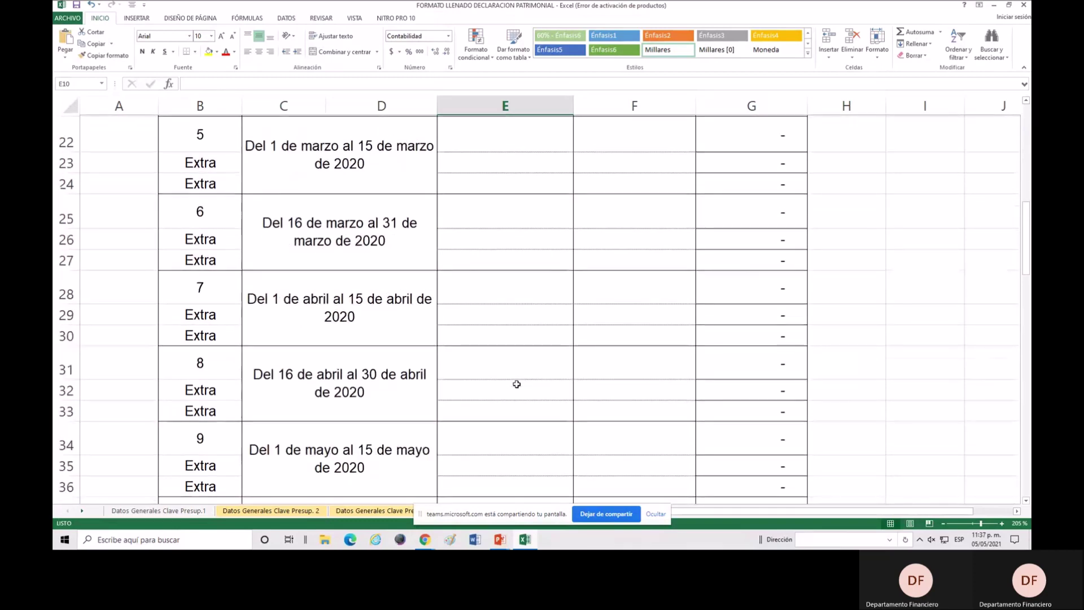
pyautogui.scroll(-2, 516, 384)
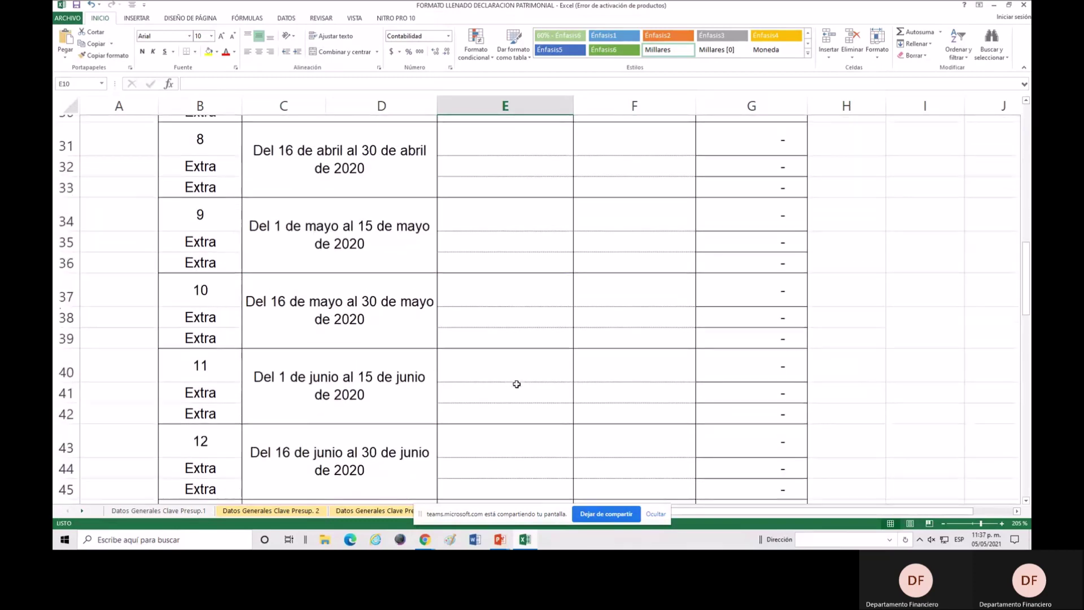
pyautogui.scroll(-3, 517, 384)
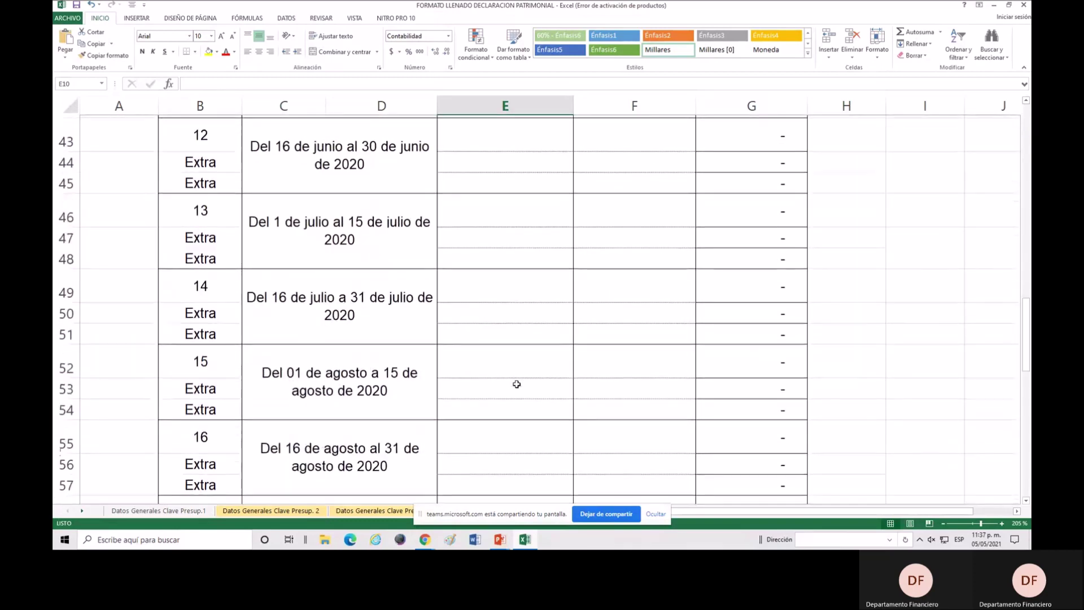
pyautogui.scroll(-1, 516, 384)
pyautogui.scroll(-7, 517, 384)
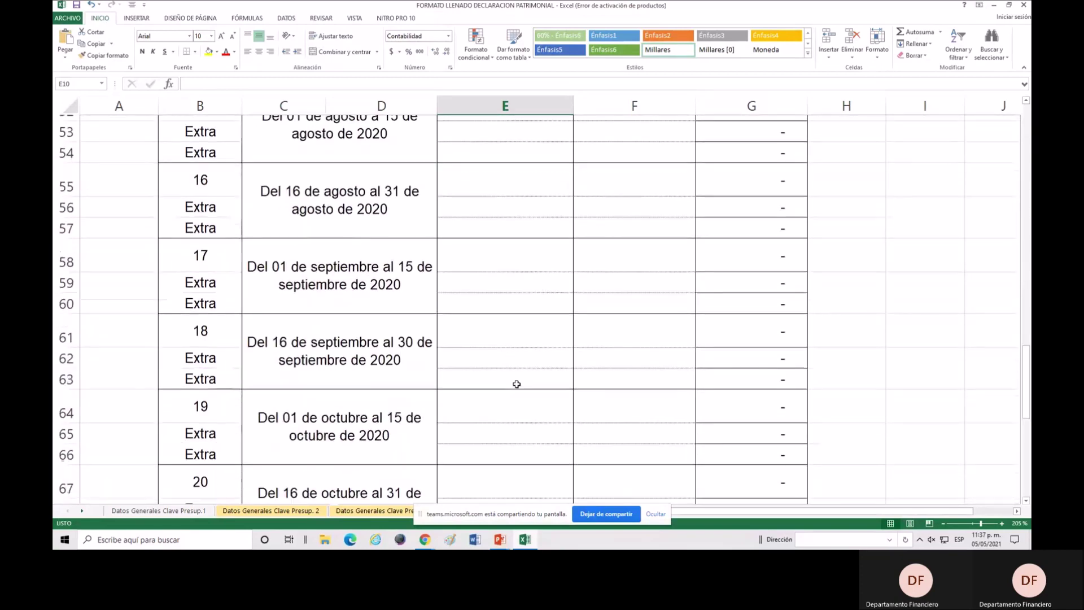
pyautogui.scroll(-3, 516, 384)
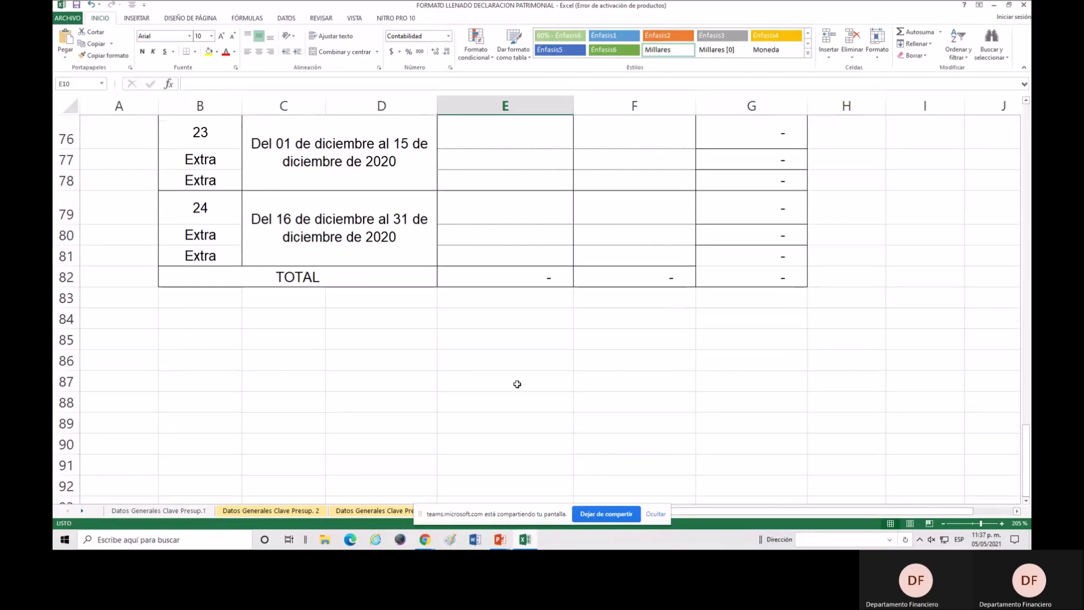
pyautogui.scroll(3, 517, 384)
pyautogui.scroll(8, 516, 384)
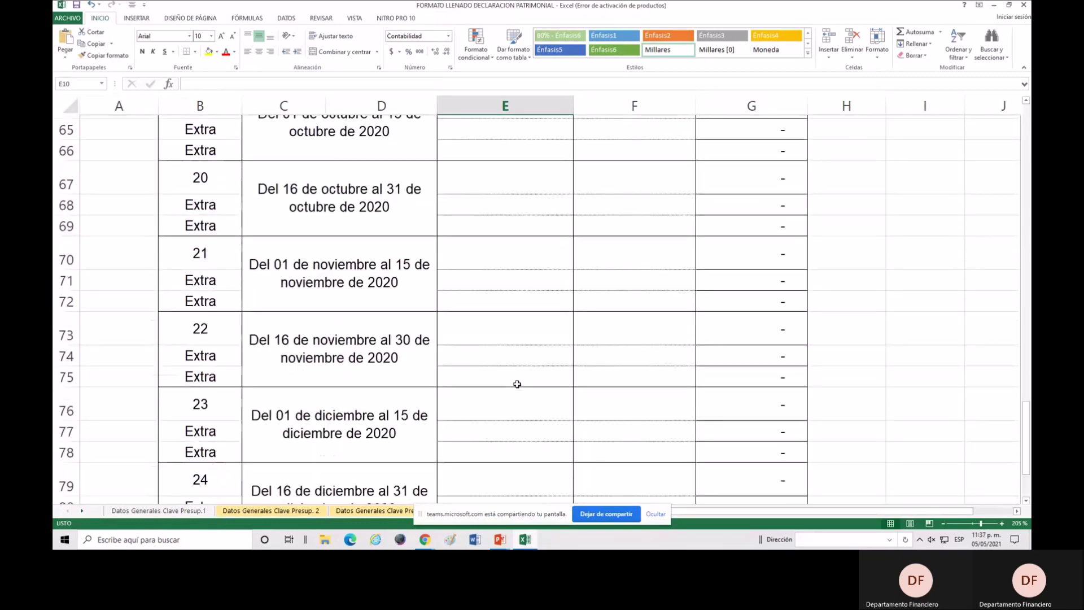
pyautogui.scroll(13, 517, 384)
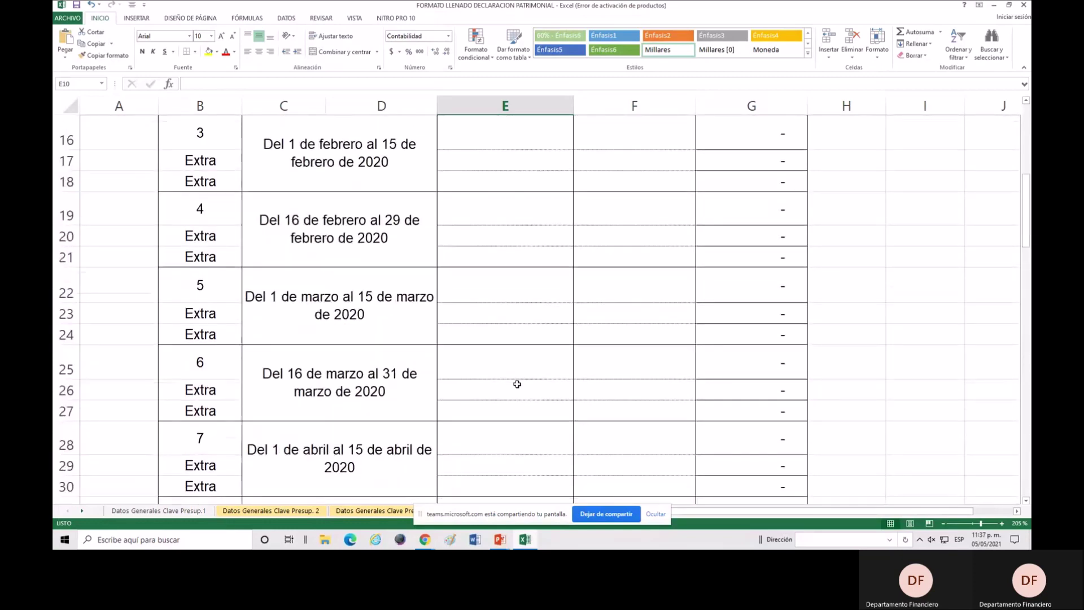
pyautogui.scroll(-1, 517, 384)
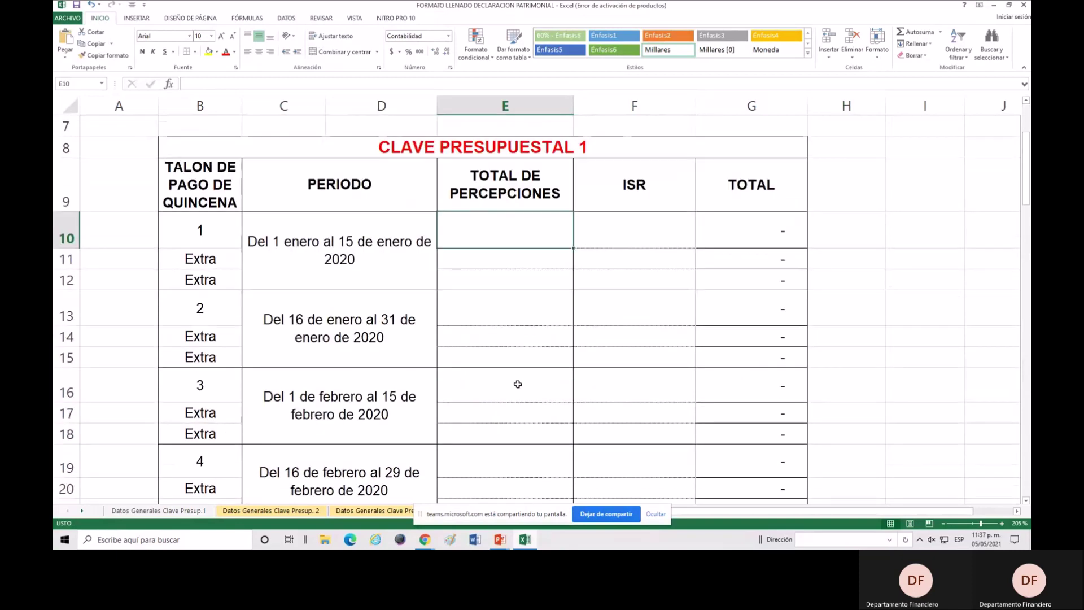
pyautogui.click(515, 259)
# Enter 4,500 income and 500 ISR for the first January fortnight in row 10.
pyautogui.click(513, 242)
pyautogui.click(618, 228)
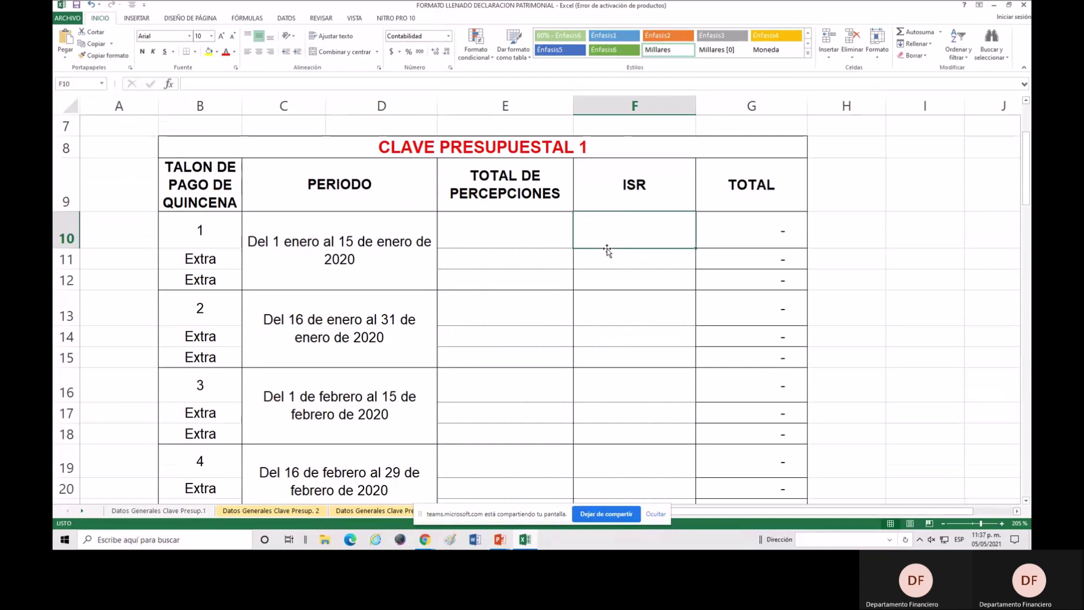
pyautogui.click(485, 234)
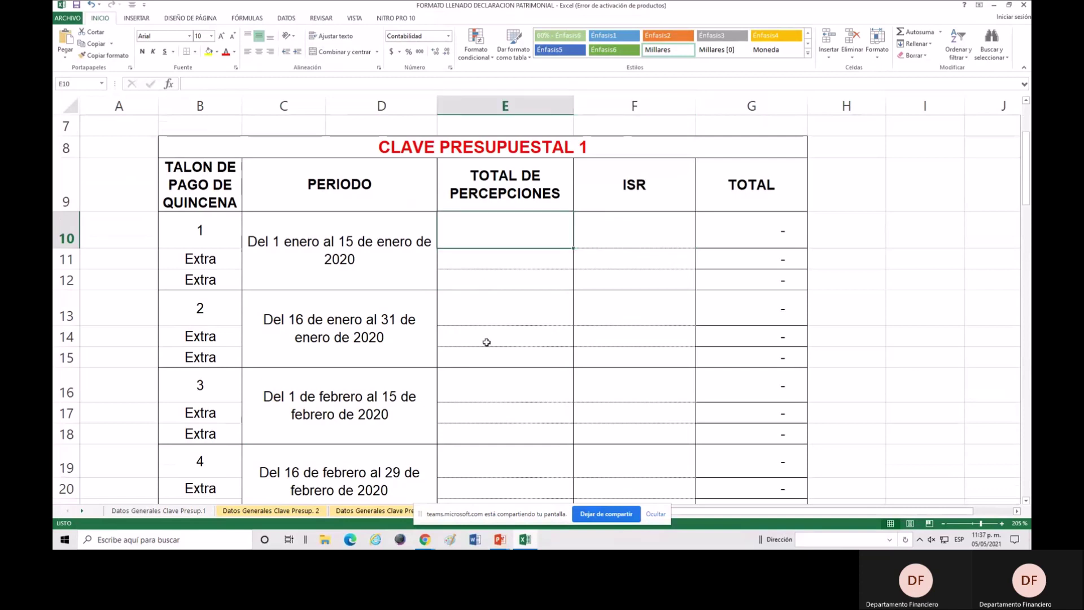
pyautogui.write('4500')
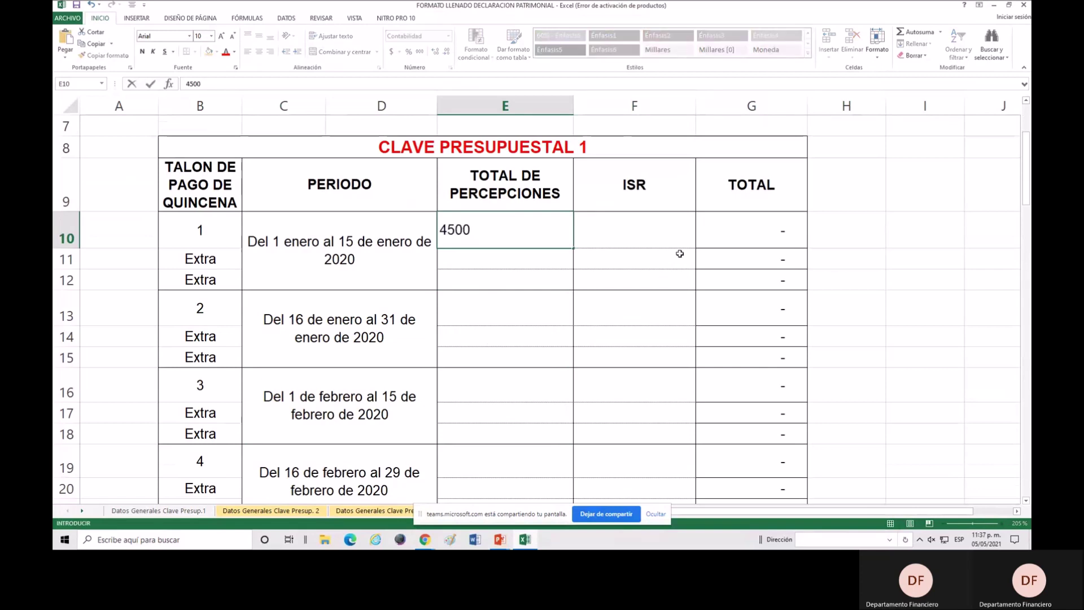
pyautogui.click(665, 245)
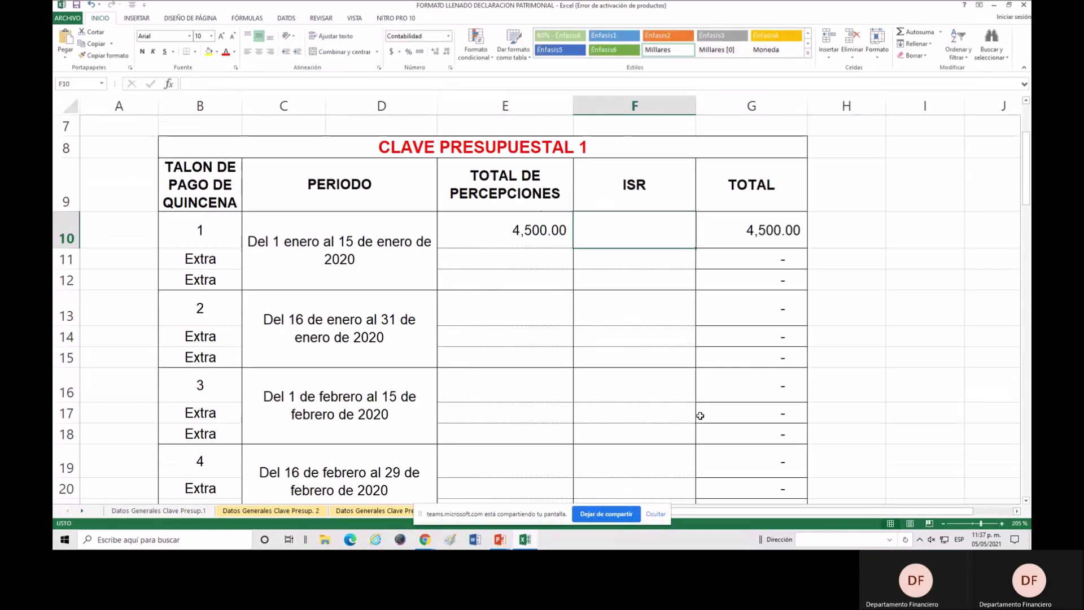
pyautogui.write('500')
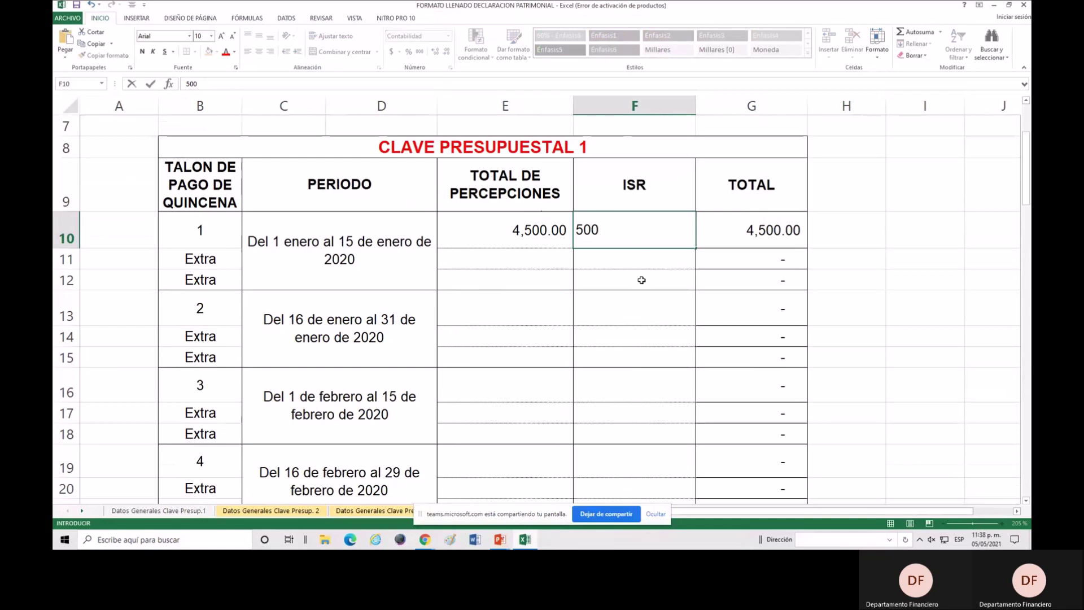
pyautogui.press('Return')
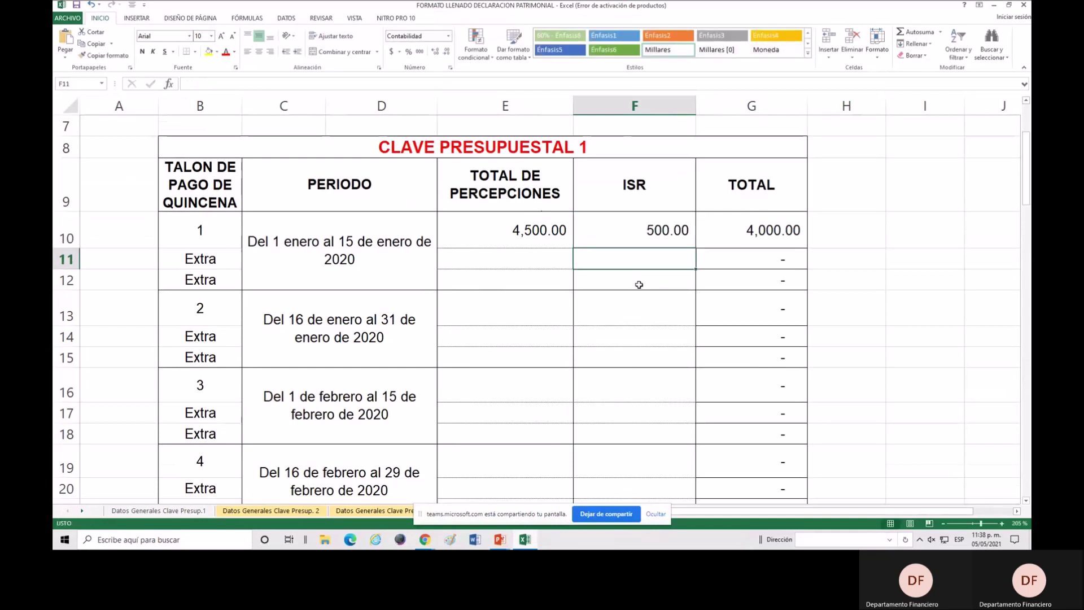
pyautogui.click(555, 242)
pyautogui.click(632, 239)
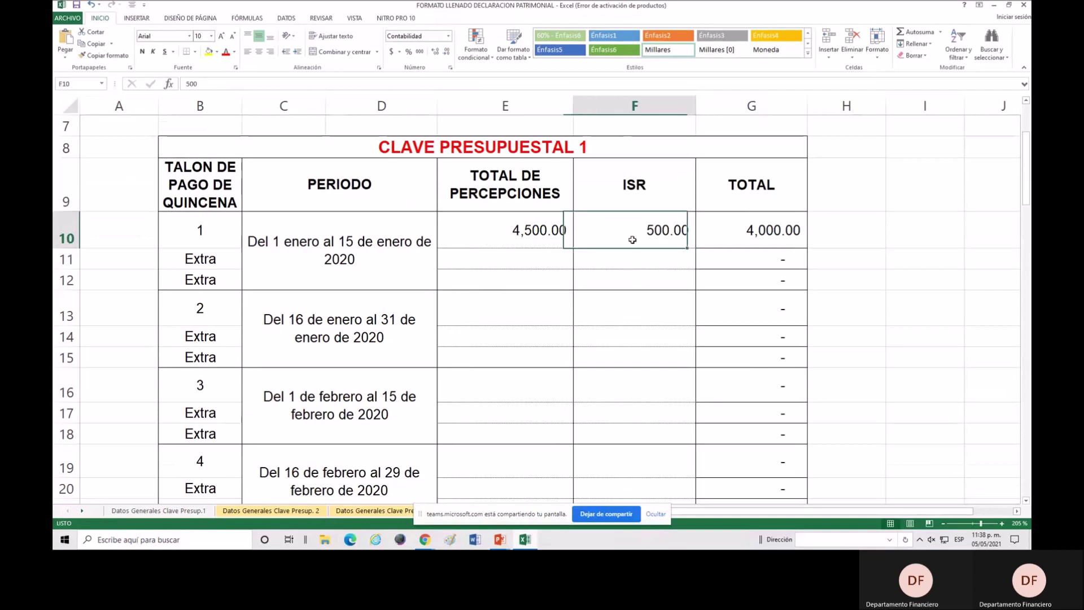
pyautogui.click(764, 240)
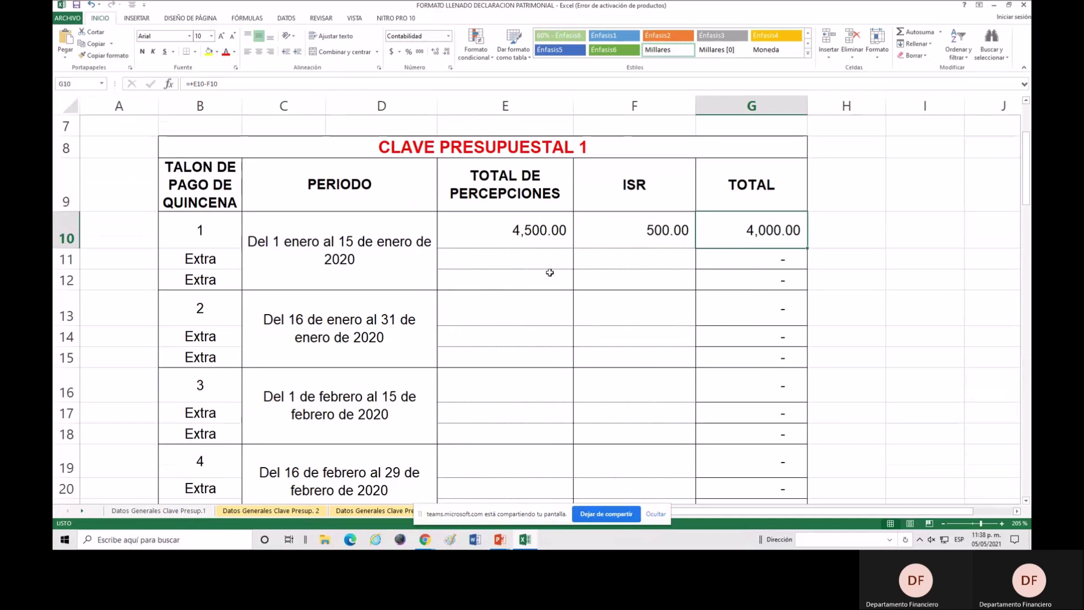
# Enter 4,500 income and 500 ISR for the December 16–31 fortnight in row 79.
pyautogui.scroll(-4, 550, 272)
pyautogui.scroll(-1, 550, 273)
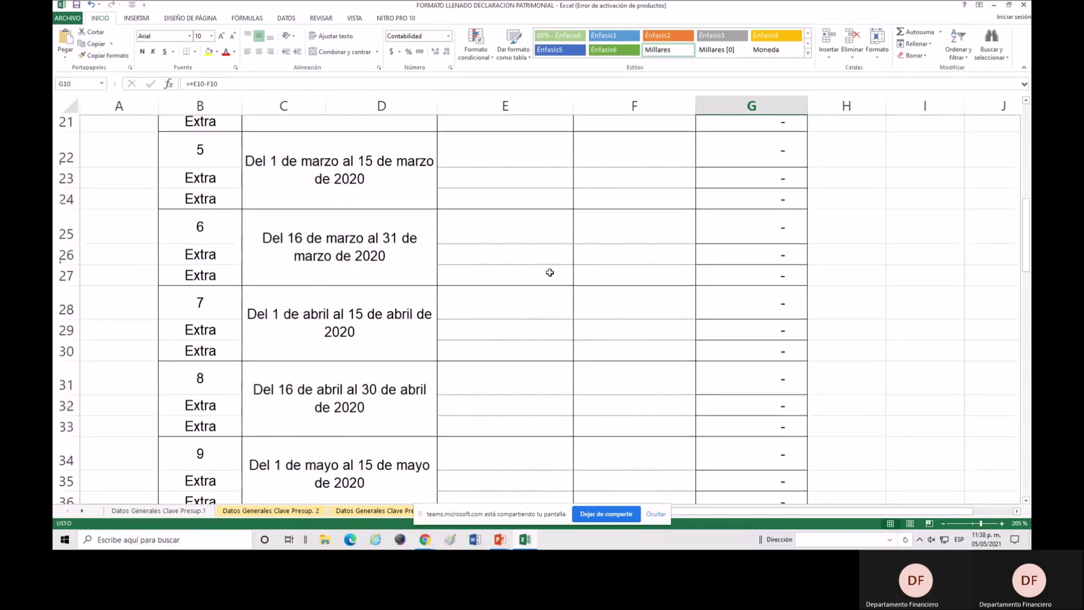
pyautogui.scroll(-17, 542, 338)
pyautogui.click(734, 356)
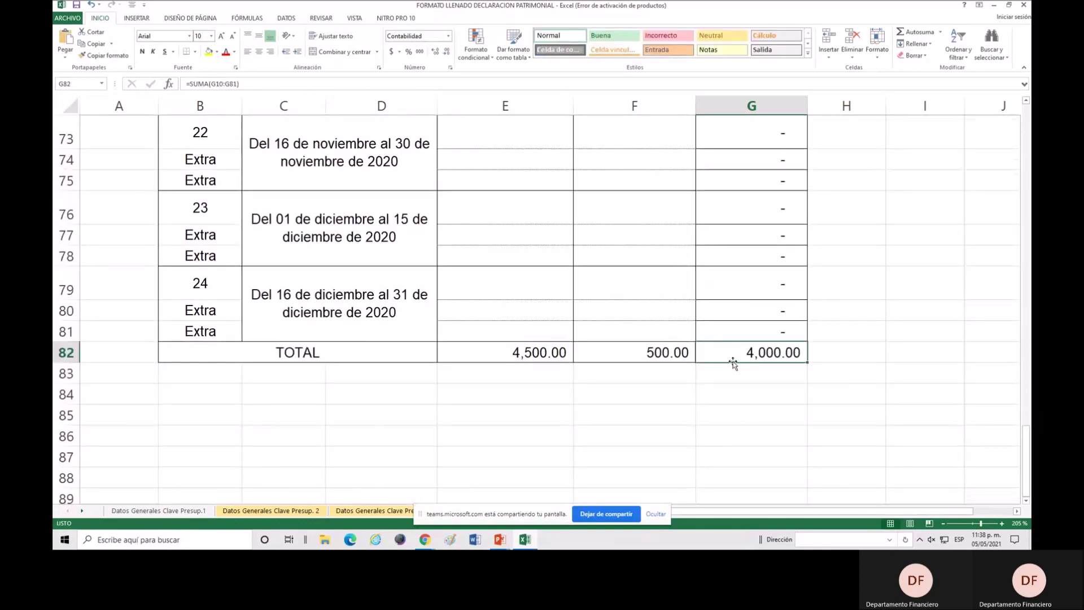
pyautogui.click(544, 288)
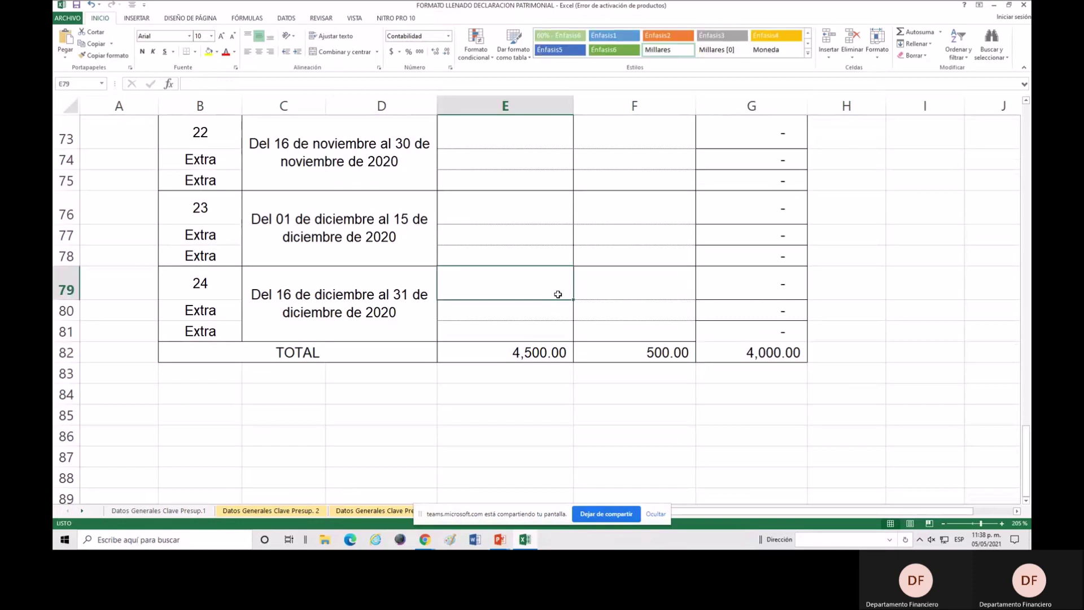
pyautogui.write('4,500')
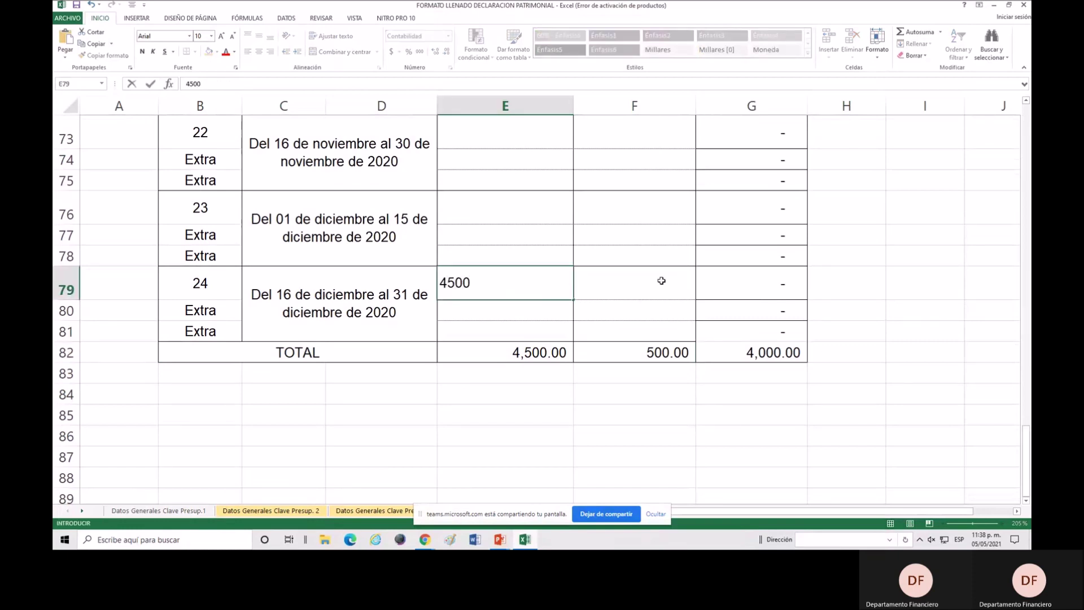
pyautogui.click(660, 282)
pyautogui.write('500')
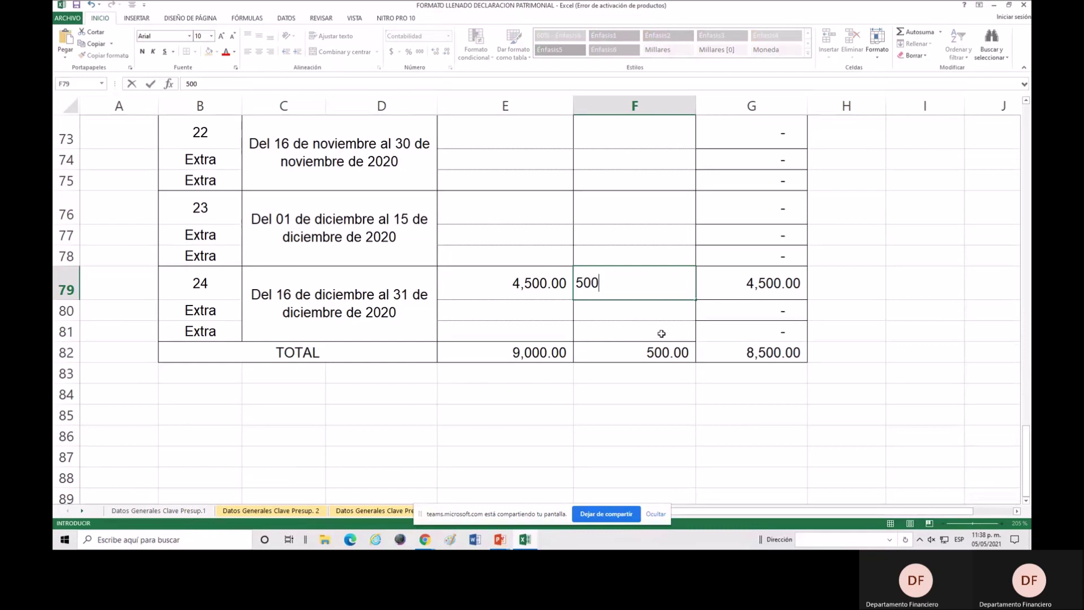
pyautogui.press('Return')
# Highlight the 8,000.00 net TOTAL in G82 with a yellow fill.
pyautogui.scroll(-1, 663, 328)
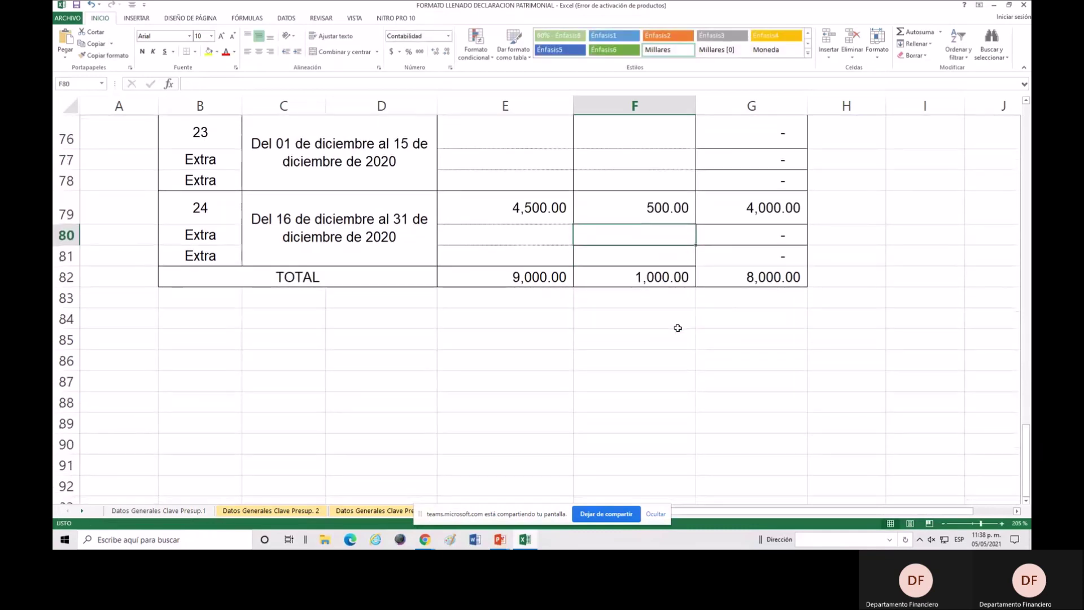
pyautogui.click(764, 282)
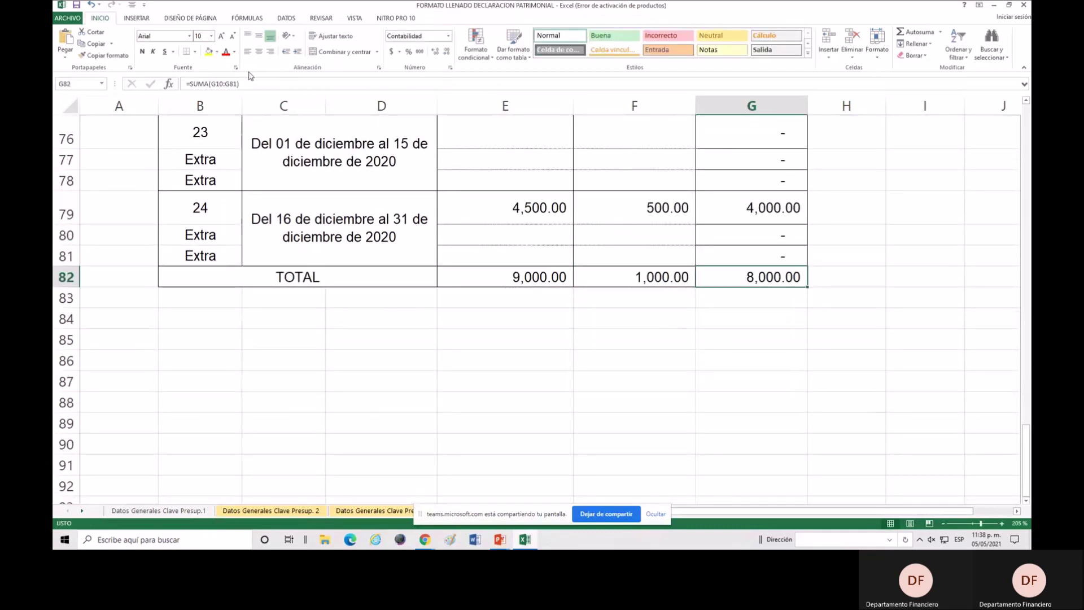
pyautogui.click(209, 51)
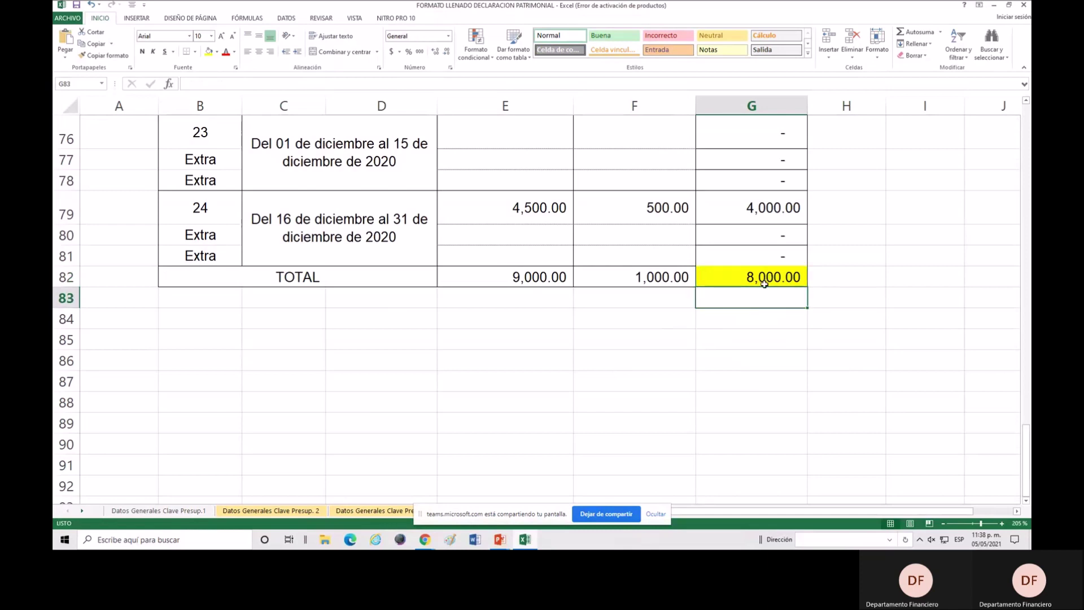
pyautogui.scroll(14, 749, 370)
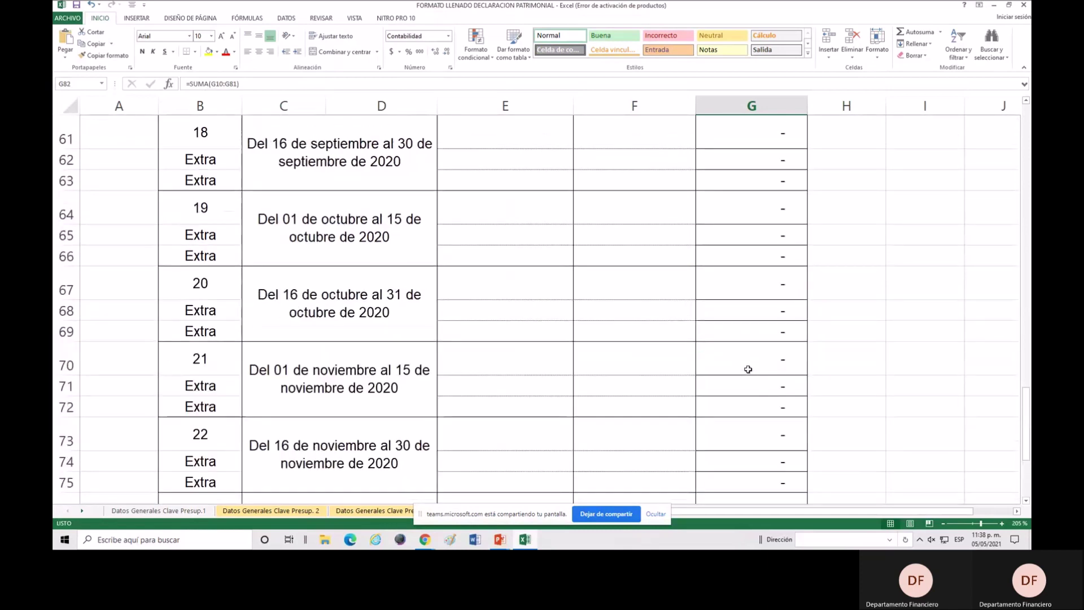
# Review the earnings and ISR cells of the early fortnights and the extra-pay rows.
pyautogui.scroll(6, 748, 370)
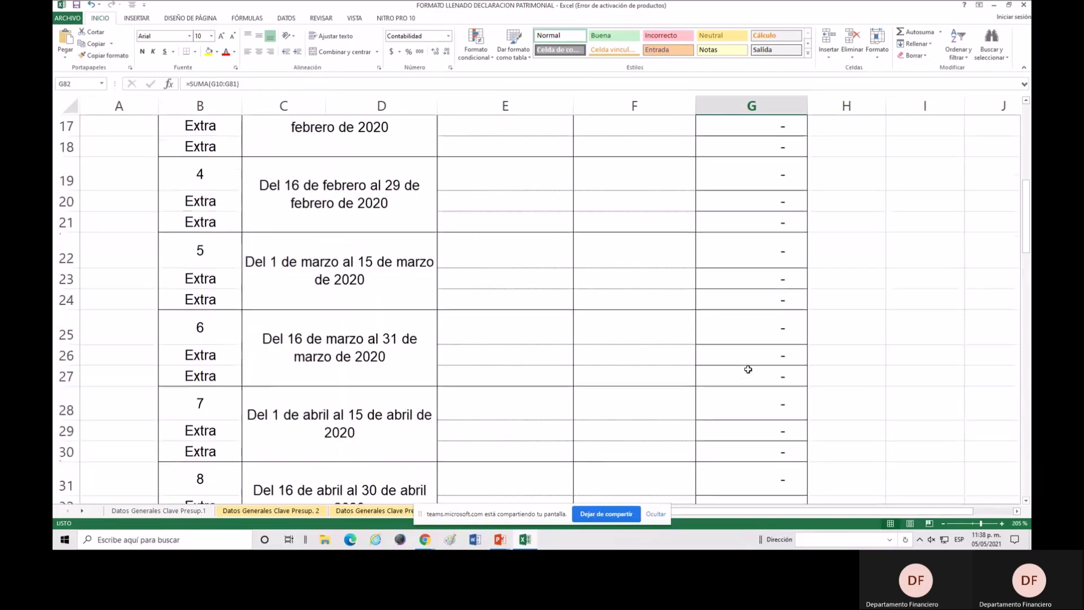
pyautogui.scroll(3, 748, 370)
pyautogui.scroll(-1, 748, 369)
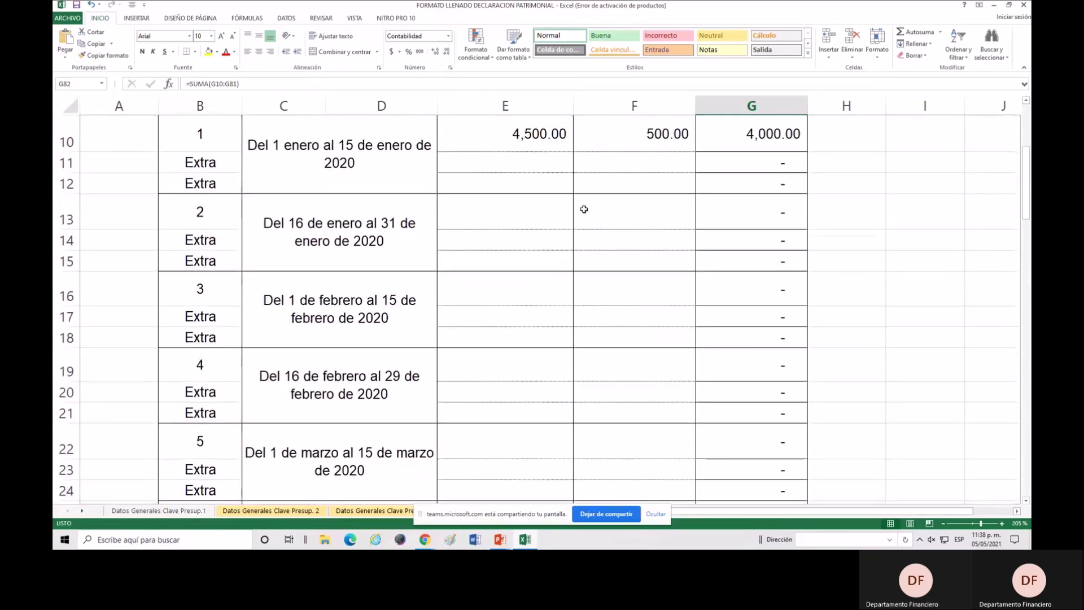
pyautogui.scroll(1, 580, 226)
pyautogui.click(522, 232)
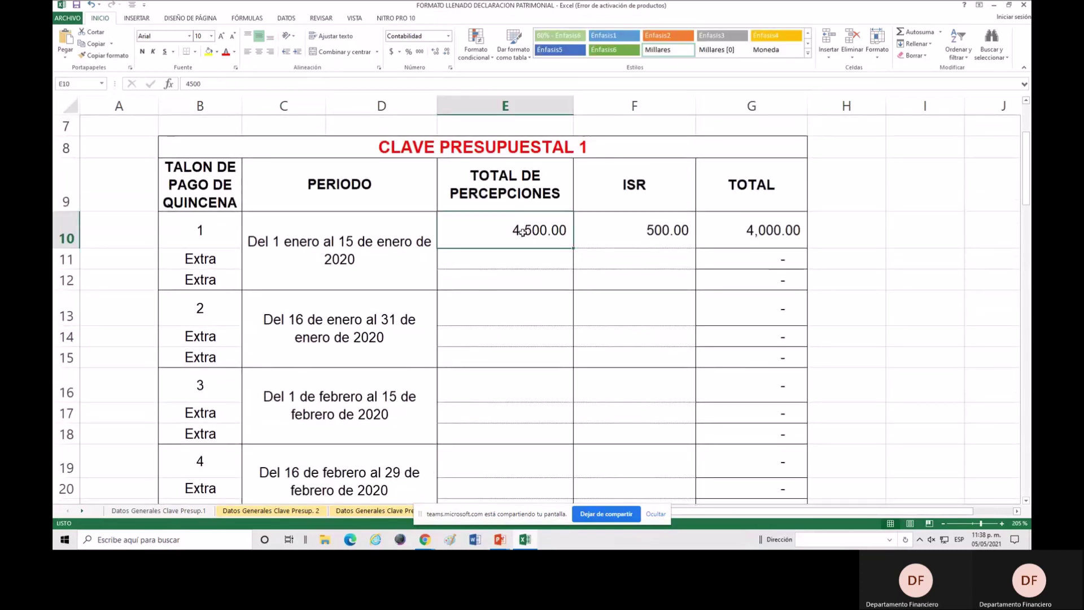
pyautogui.click(632, 231)
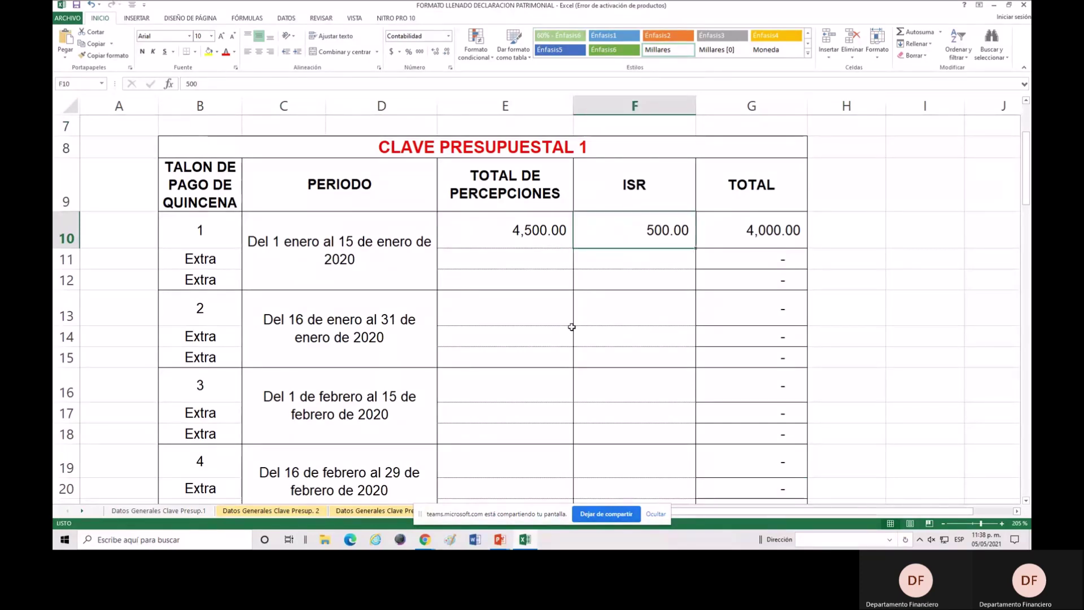
pyautogui.scroll(-1, 572, 326)
pyautogui.scroll(1, 564, 232)
pyautogui.click(531, 230)
pyautogui.scroll(-1, 551, 282)
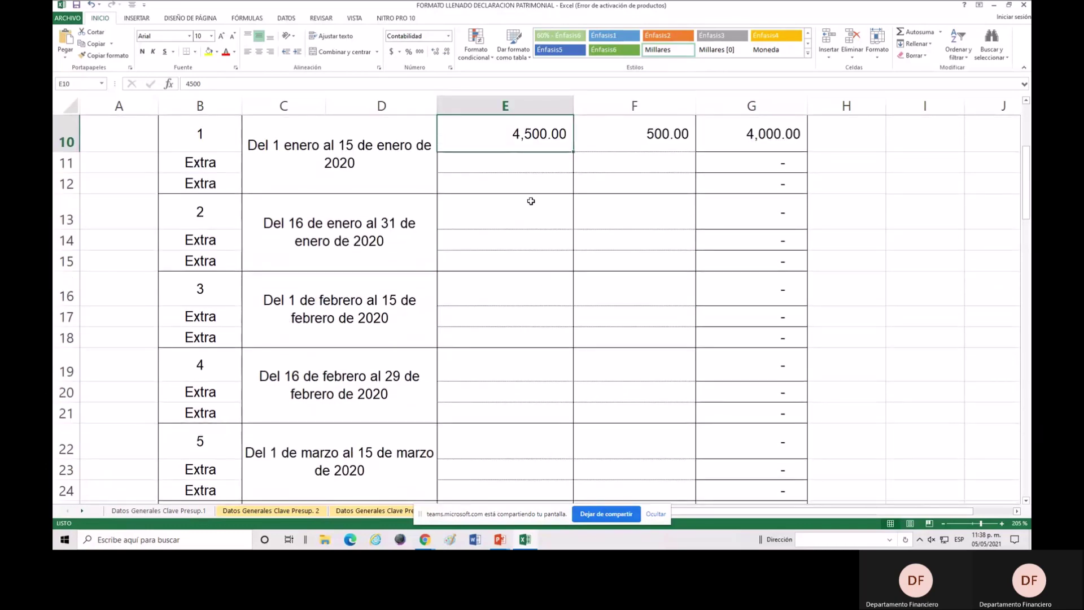
pyautogui.click(531, 215)
pyautogui.click(542, 299)
pyautogui.scroll(-2, 544, 368)
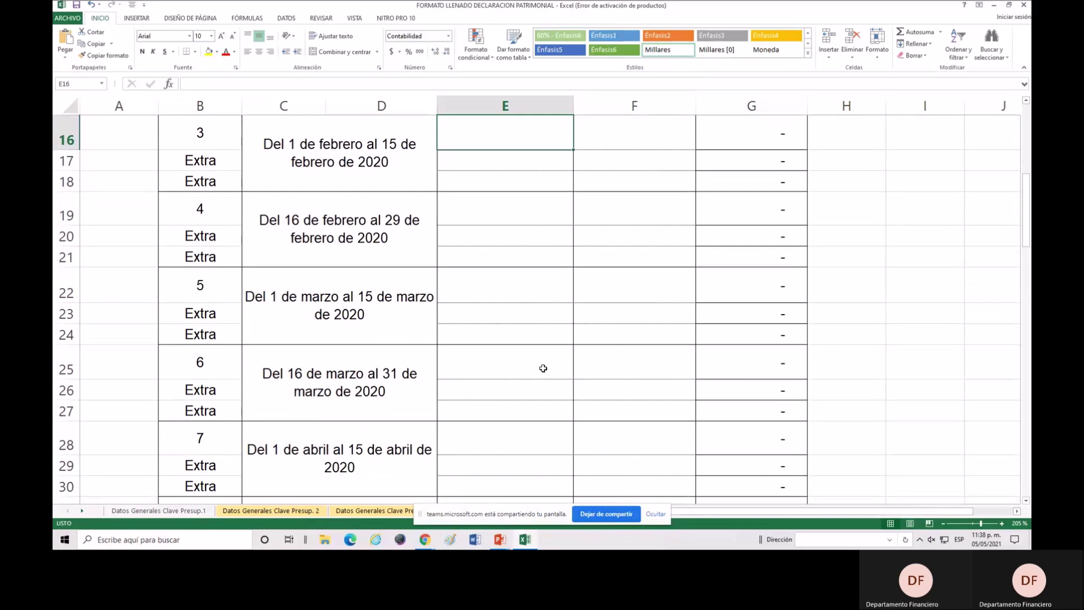
pyautogui.scroll(4, 627, 256)
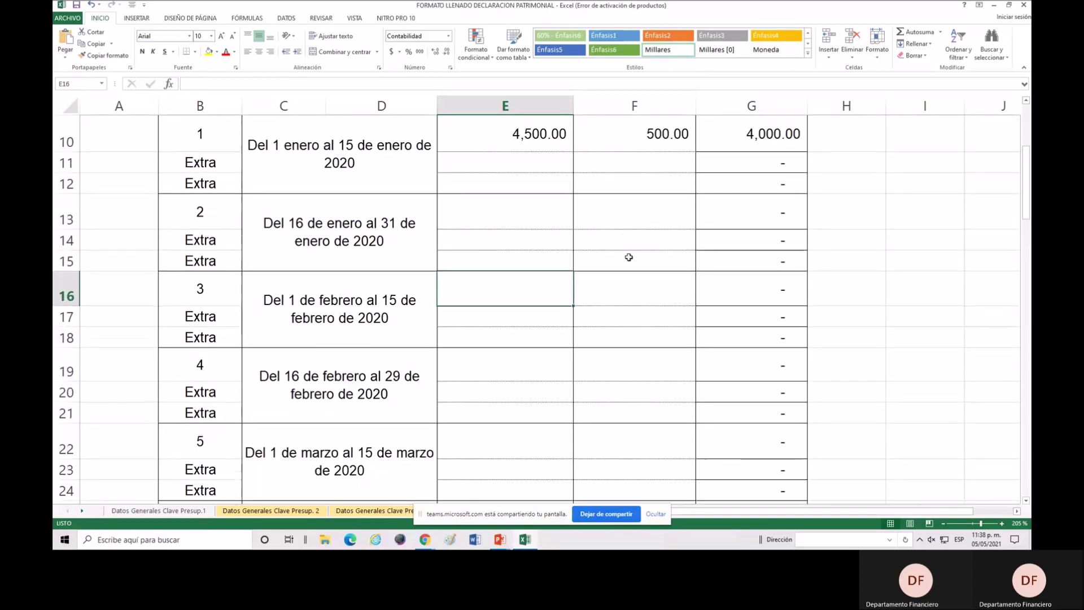
pyautogui.scroll(-2, 633, 289)
pyautogui.scroll(1, 633, 291)
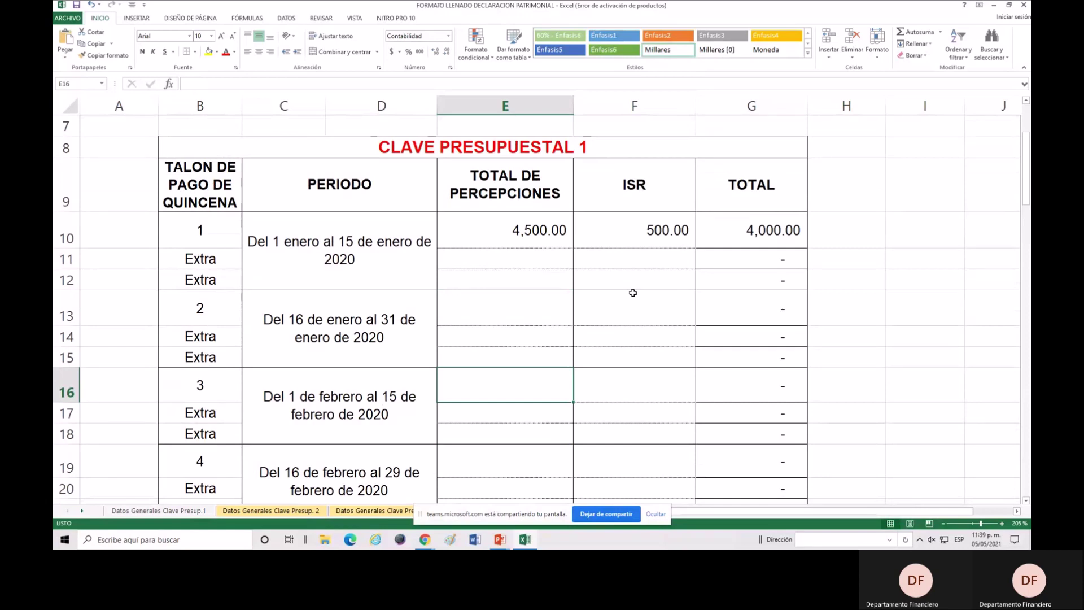
pyautogui.click(631, 265)
pyautogui.scroll(-4, 683, 345)
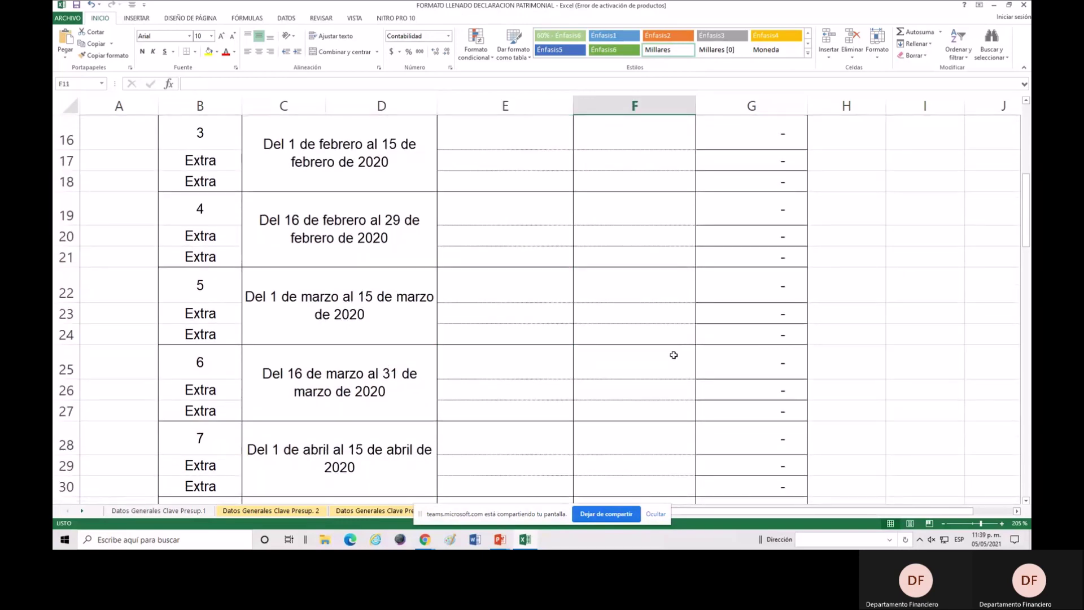
# Enter 4,500 earnings and 500 ISR for 16–31 March, raising the net TOTAL to 12,000.00.
pyautogui.click(554, 287)
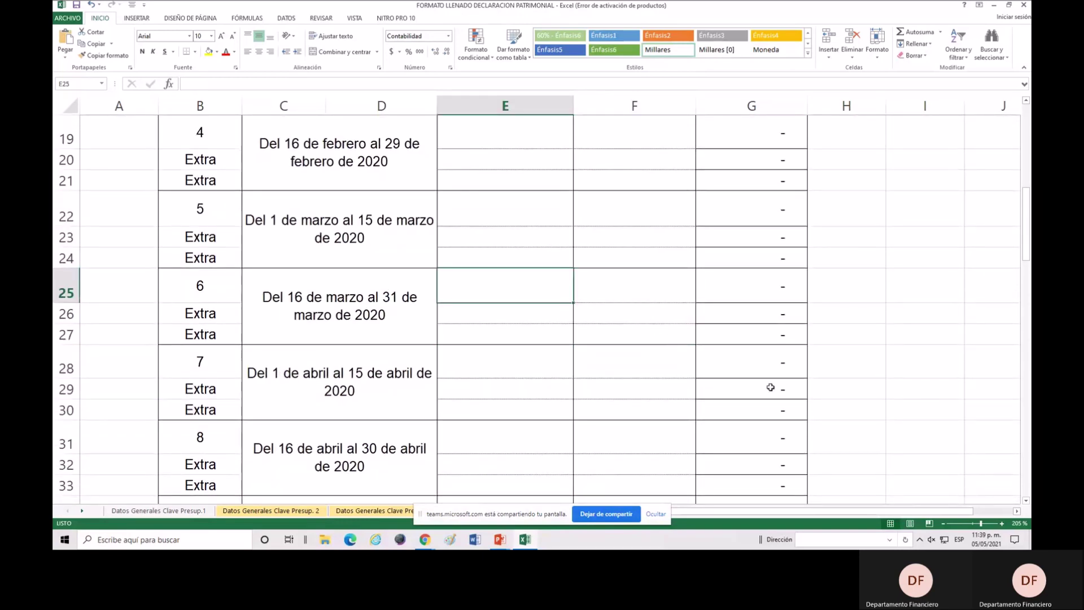
pyautogui.write('4,50')
pyautogui.write('00')
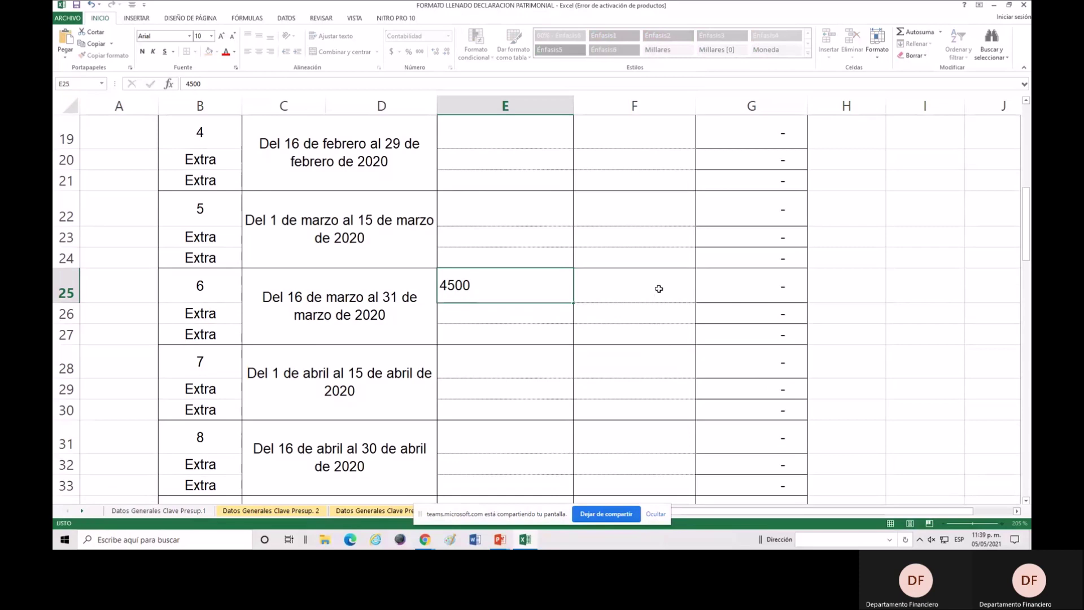
pyautogui.click(656, 290)
pyautogui.write('500')
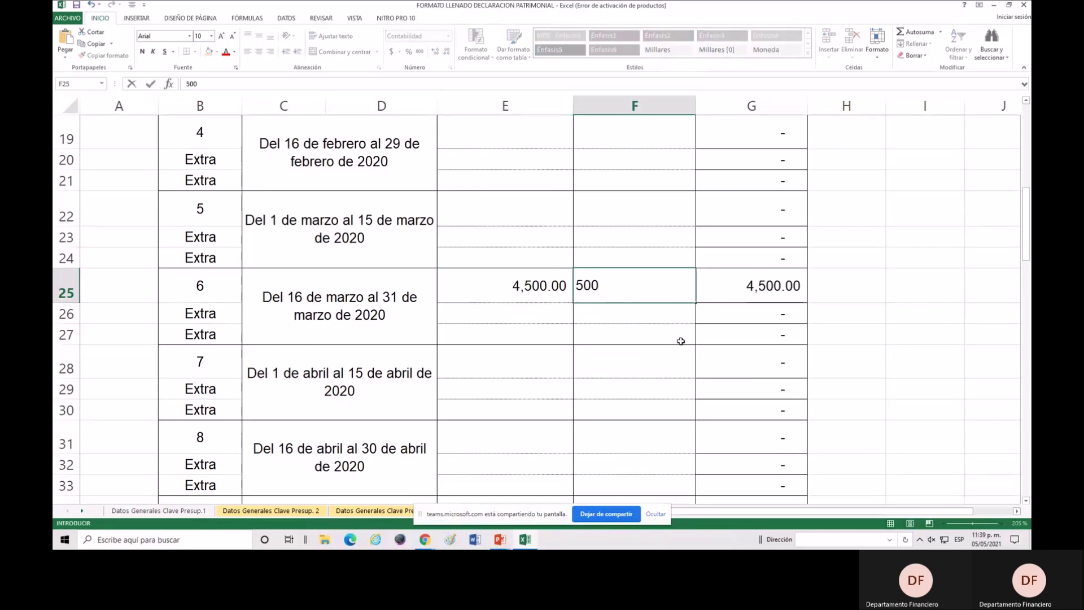
pyautogui.press('Return')
pyautogui.scroll(-15, 681, 342)
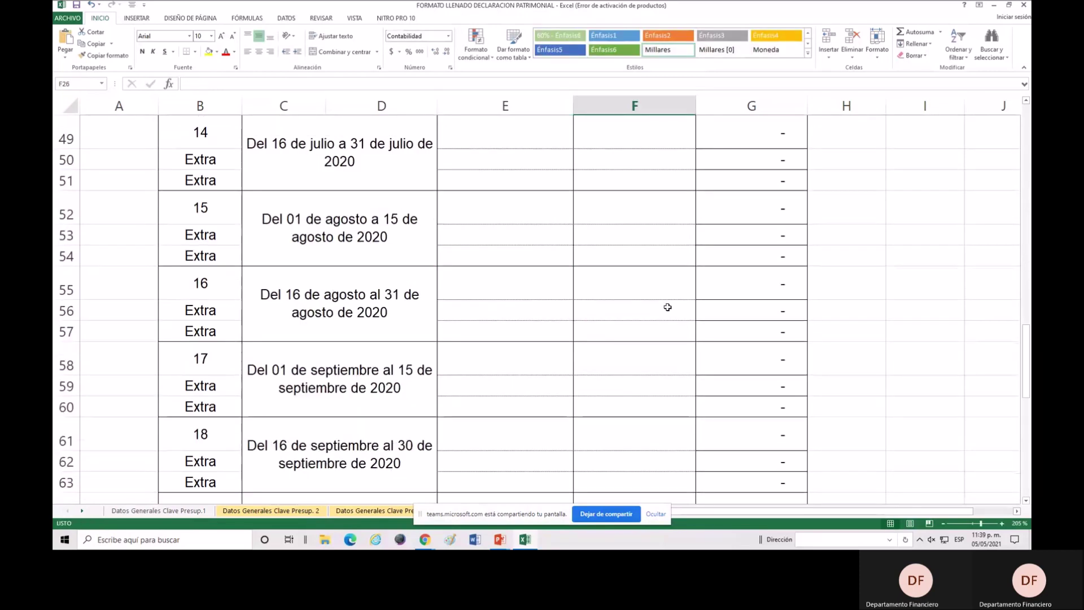
pyautogui.scroll(-5, 709, 366)
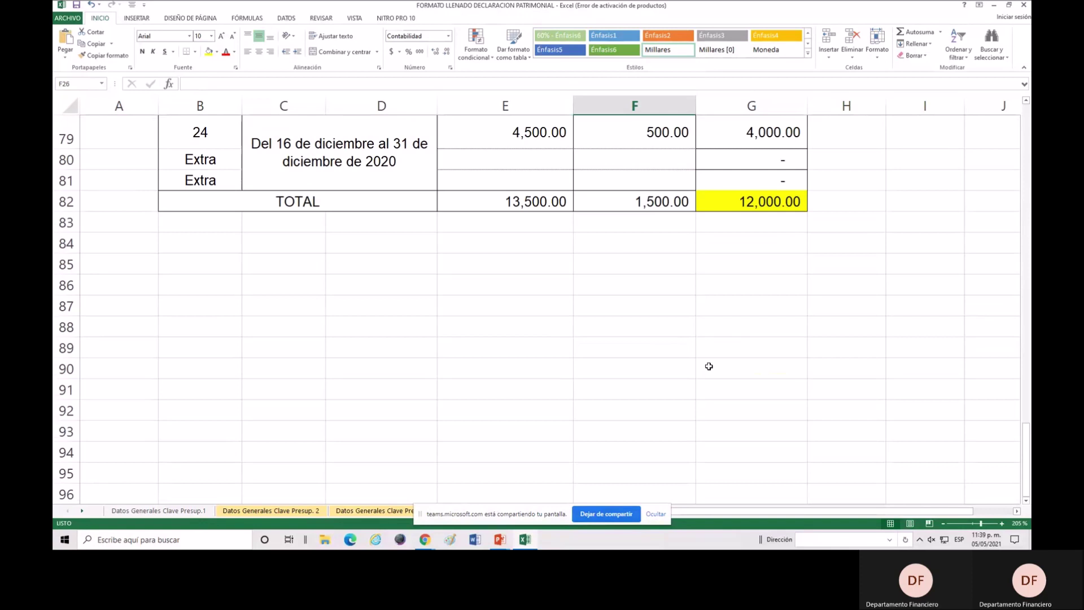
pyautogui.click(767, 203)
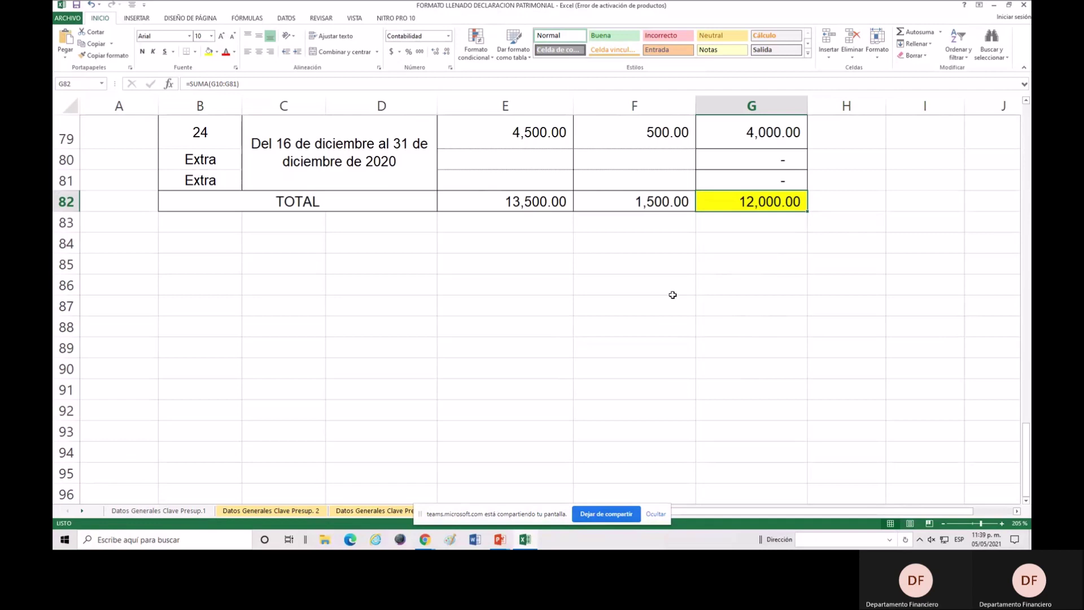
# Verify that G82's =SUMA(G10:G81) formula gives a 12,000.00 yearly net total.
pyautogui.click(735, 227)
pyautogui.click(748, 248)
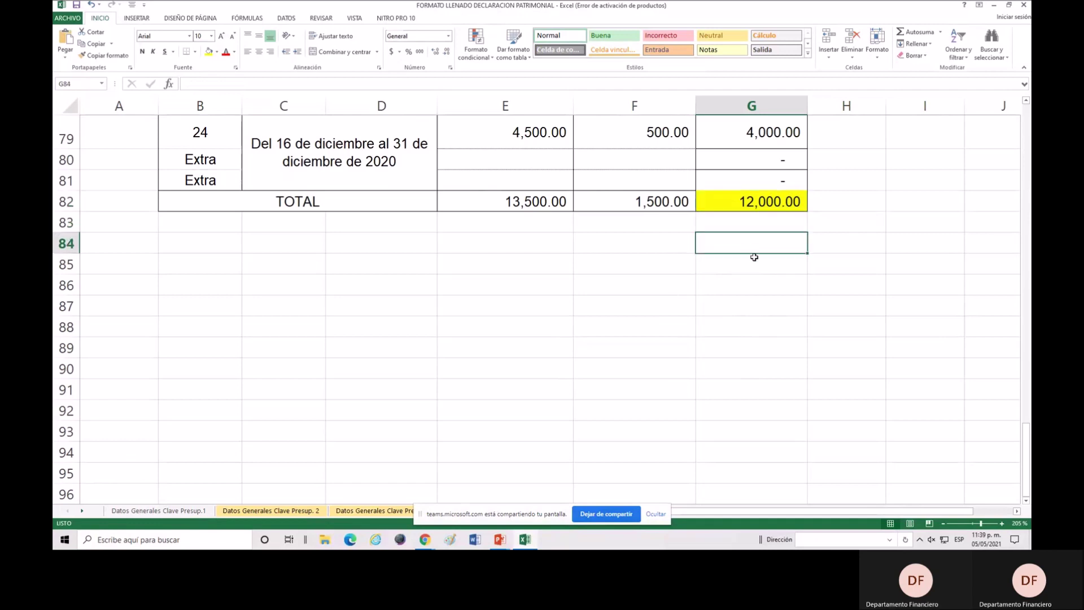
pyautogui.click(751, 270)
pyautogui.click(751, 245)
pyautogui.click(753, 228)
pyautogui.click(682, 228)
pyautogui.click(751, 246)
pyautogui.click(755, 228)
pyautogui.scroll(2, 755, 254)
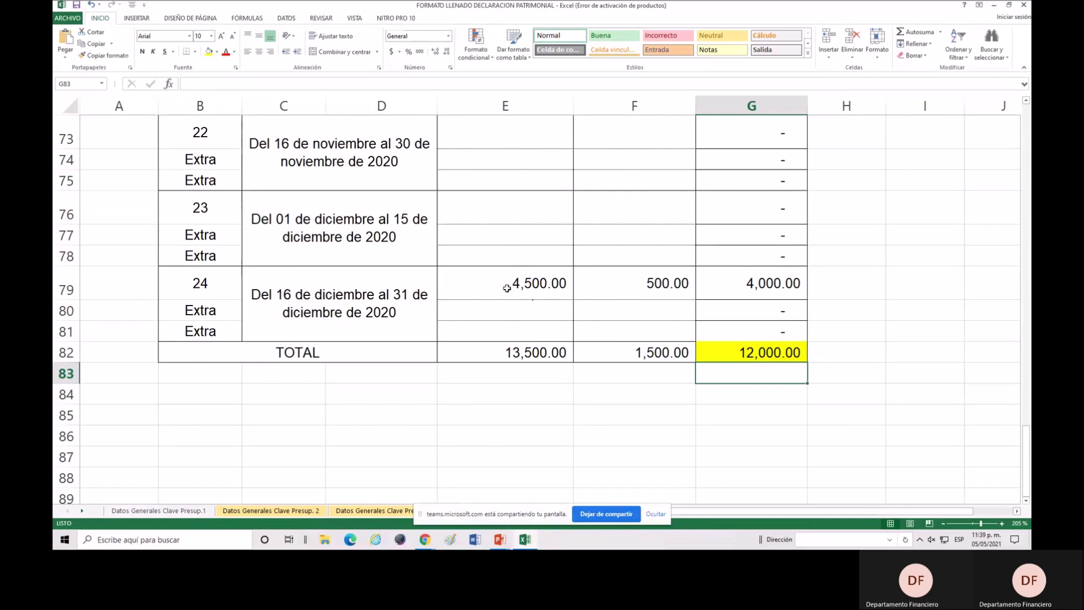
pyautogui.click(678, 262)
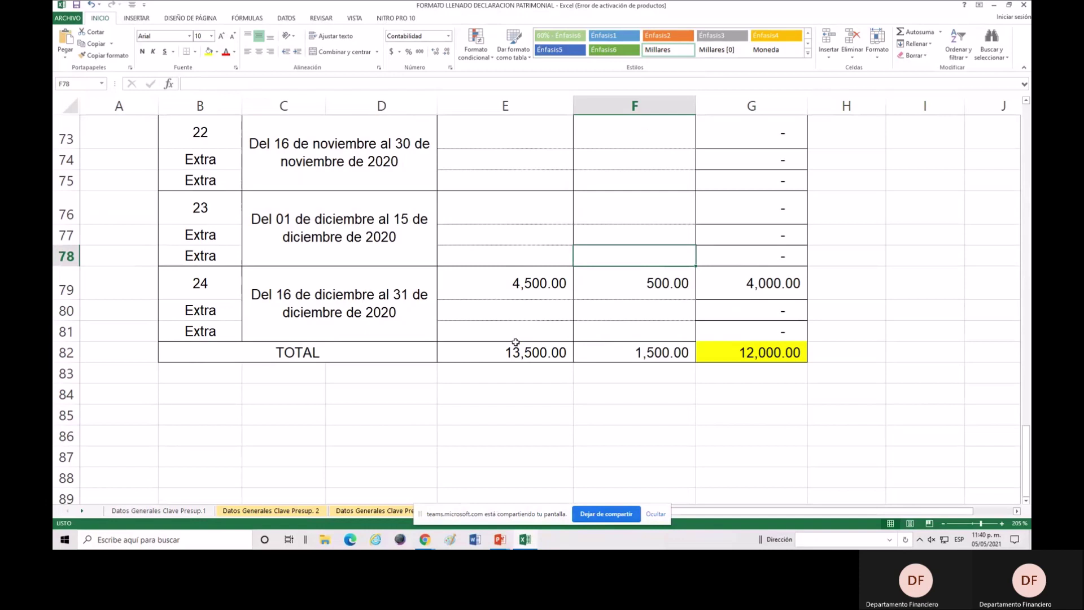
pyautogui.click(547, 214)
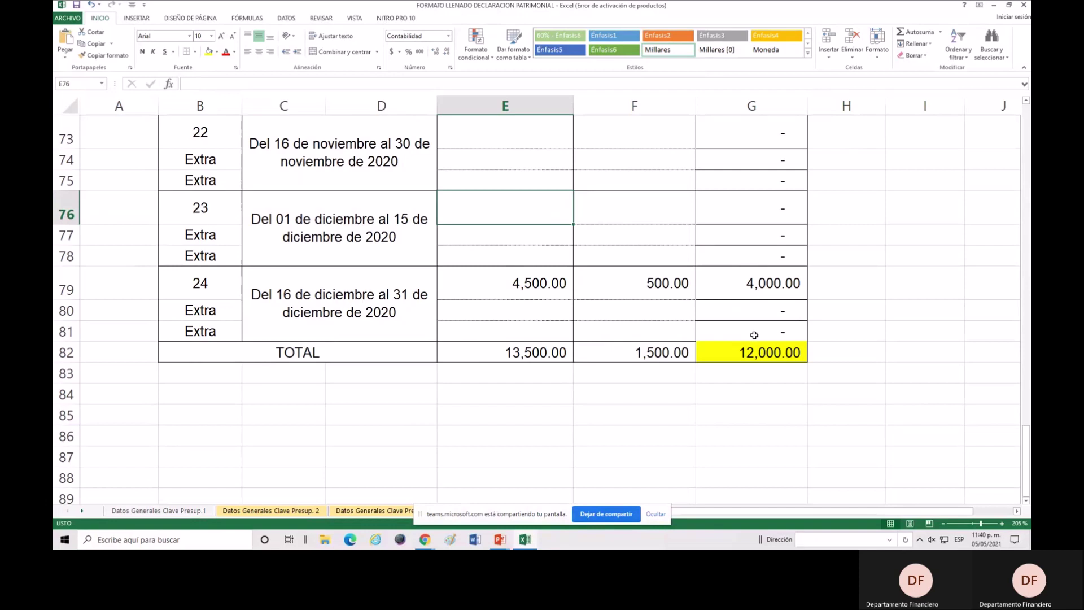
pyautogui.click(772, 357)
pyautogui.click(764, 383)
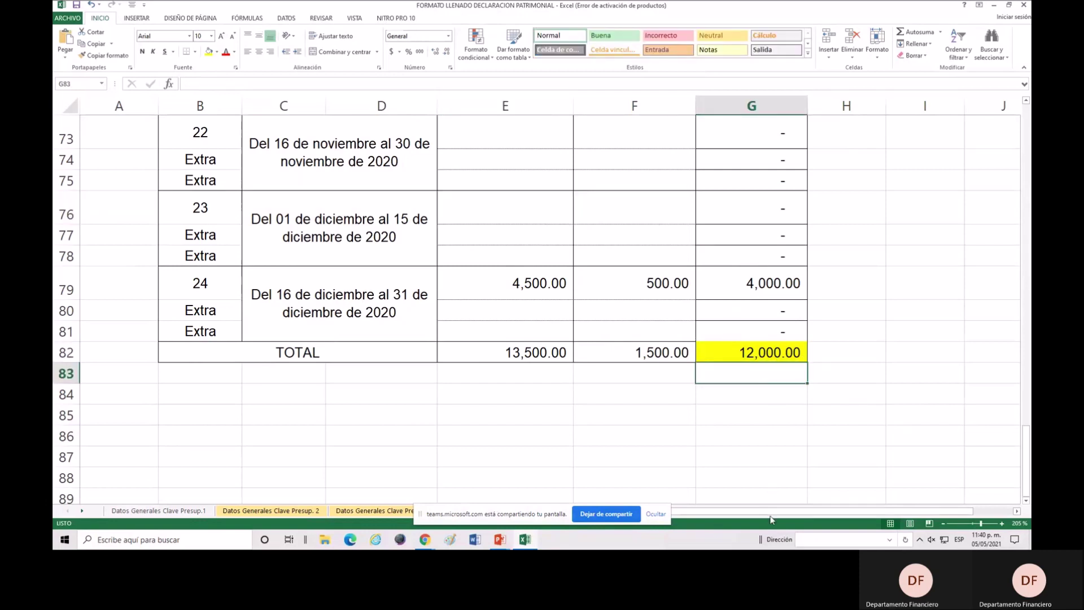
pyautogui.click(777, 359)
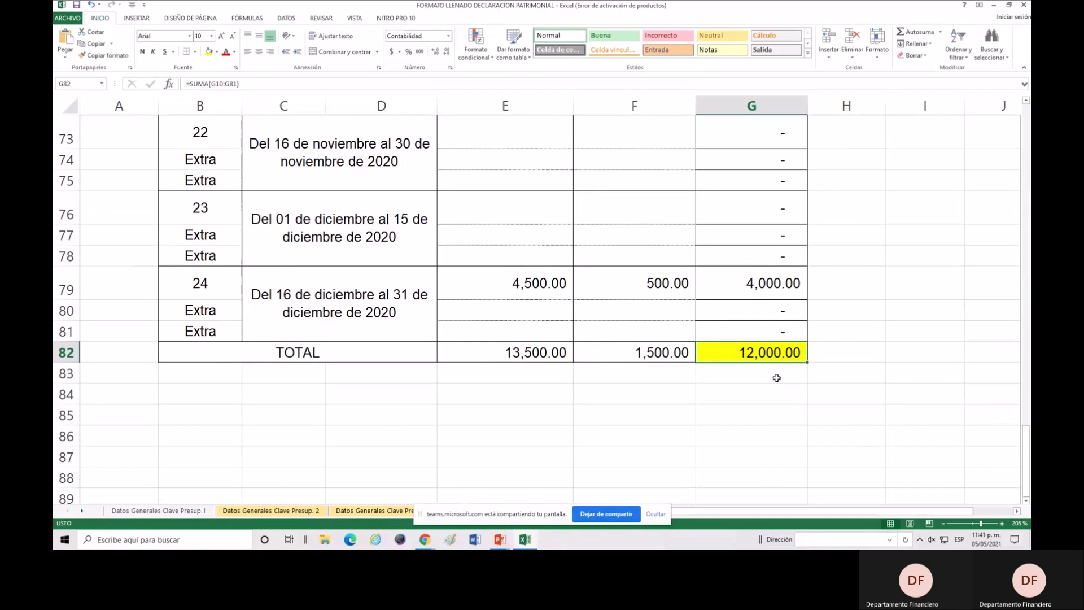
pyautogui.click(776, 368)
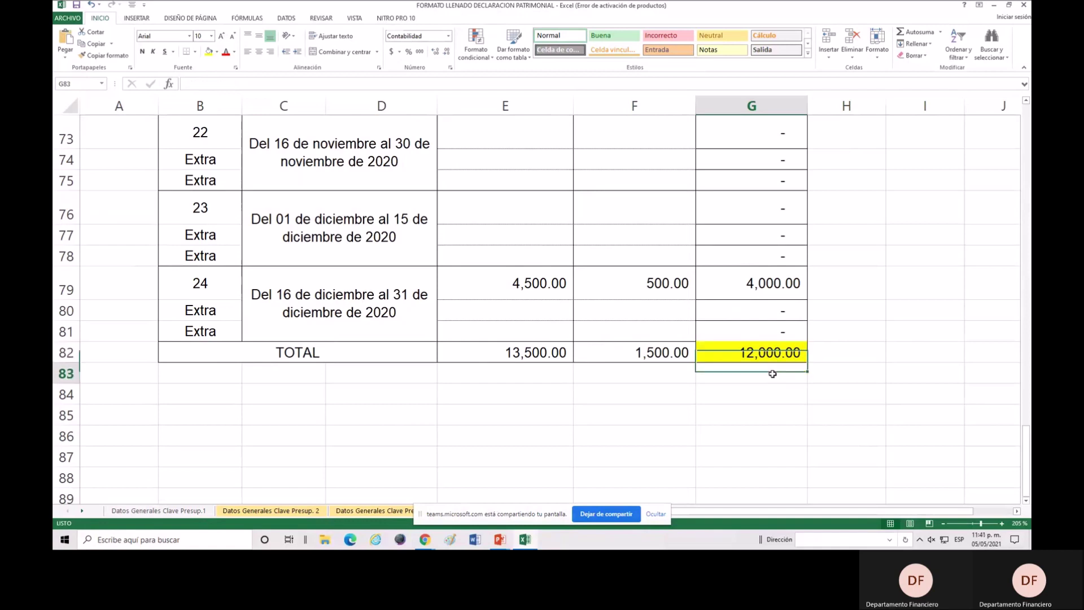
pyautogui.click(431, 544)
# Record 185500 annual net pay in PESO MEXICANO and open the Domicilio en México form.
pyautogui.click(406, 492)
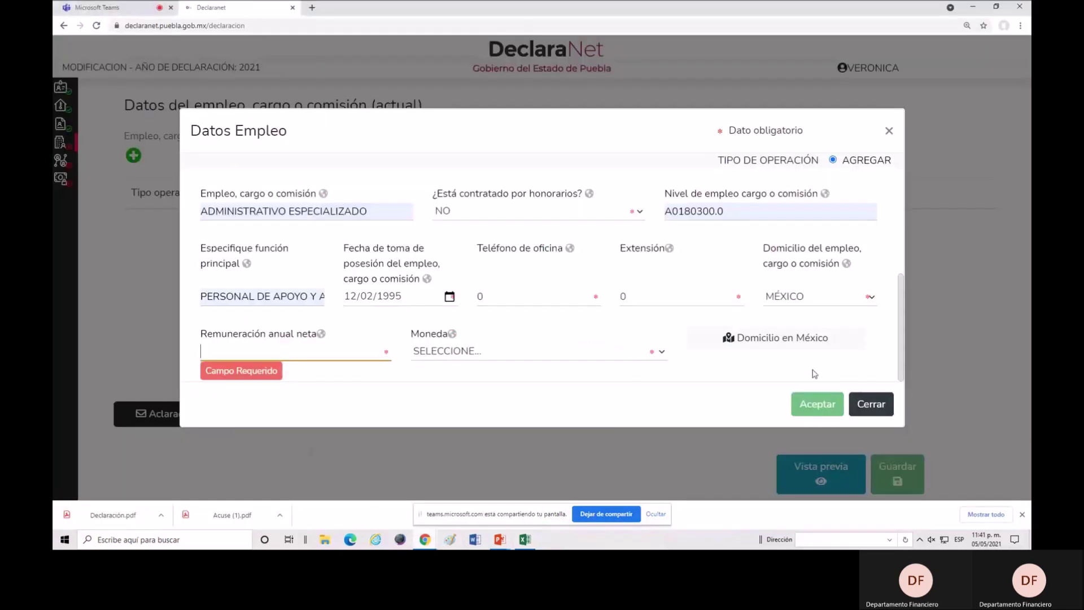
pyautogui.click(270, 353)
pyautogui.write('1')
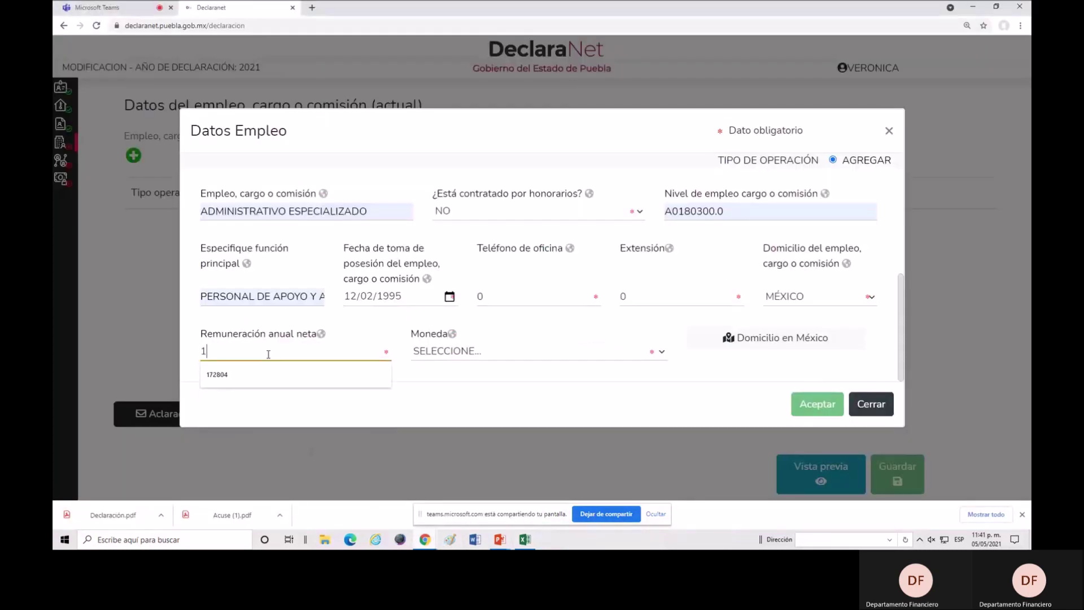
pyautogui.write('85500')
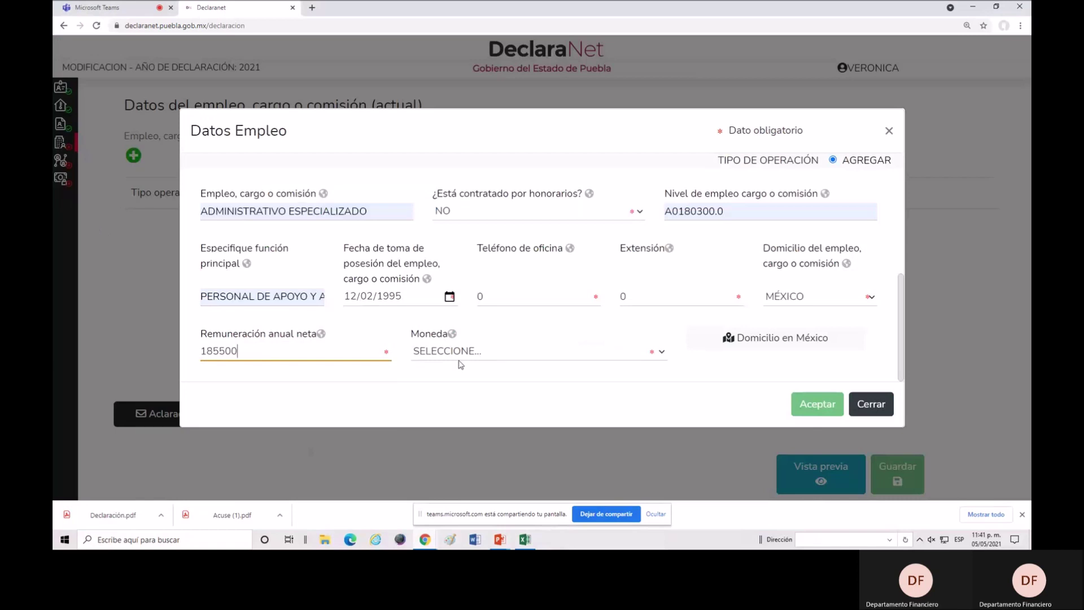
pyautogui.click(474, 352)
pyautogui.click(501, 77)
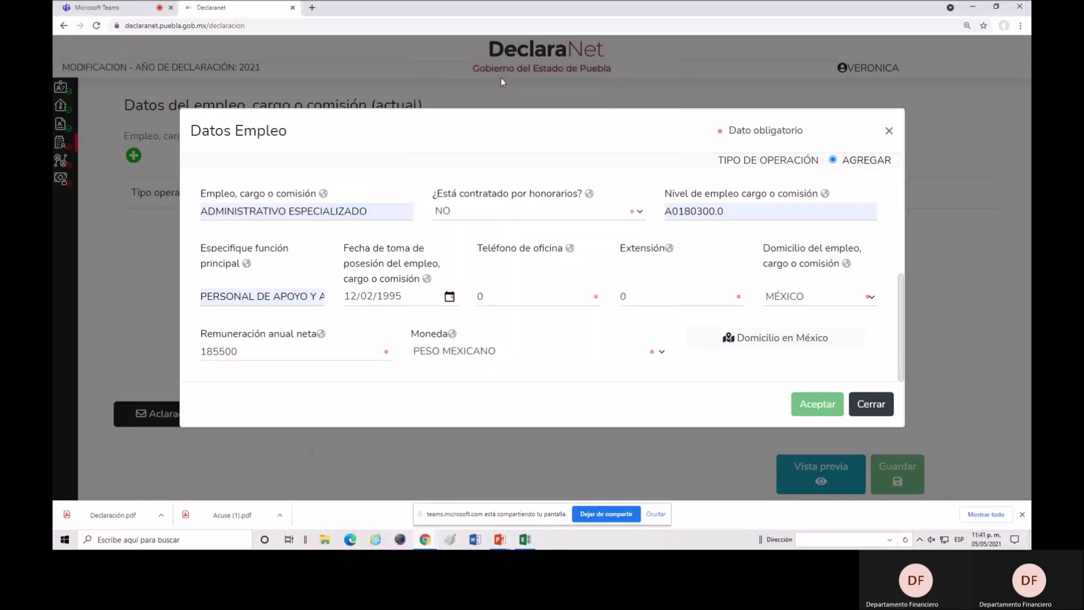
pyautogui.click(790, 345)
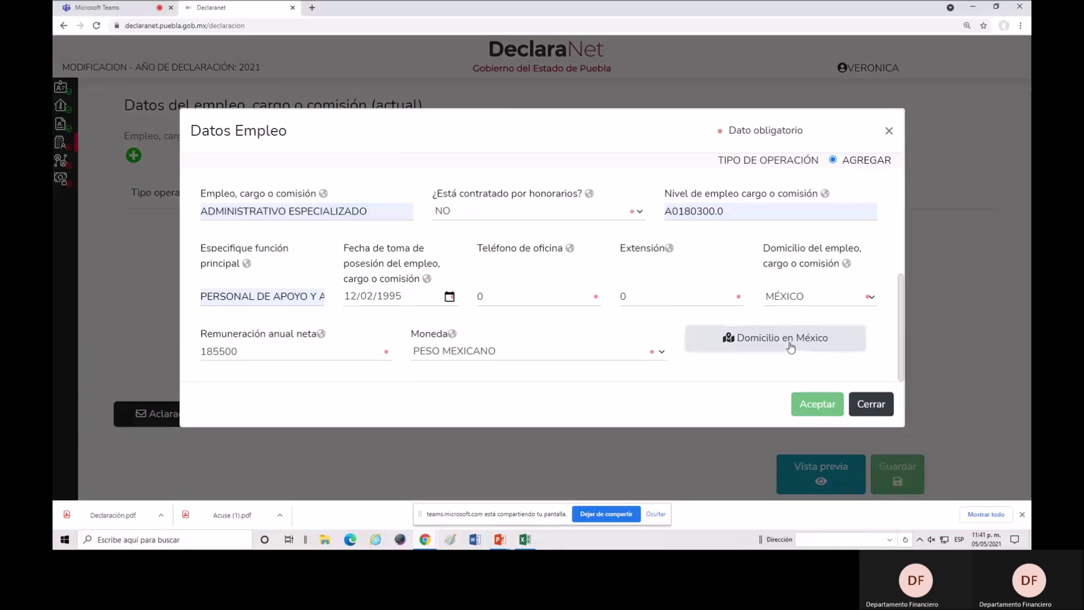
pyautogui.click(364, 209)
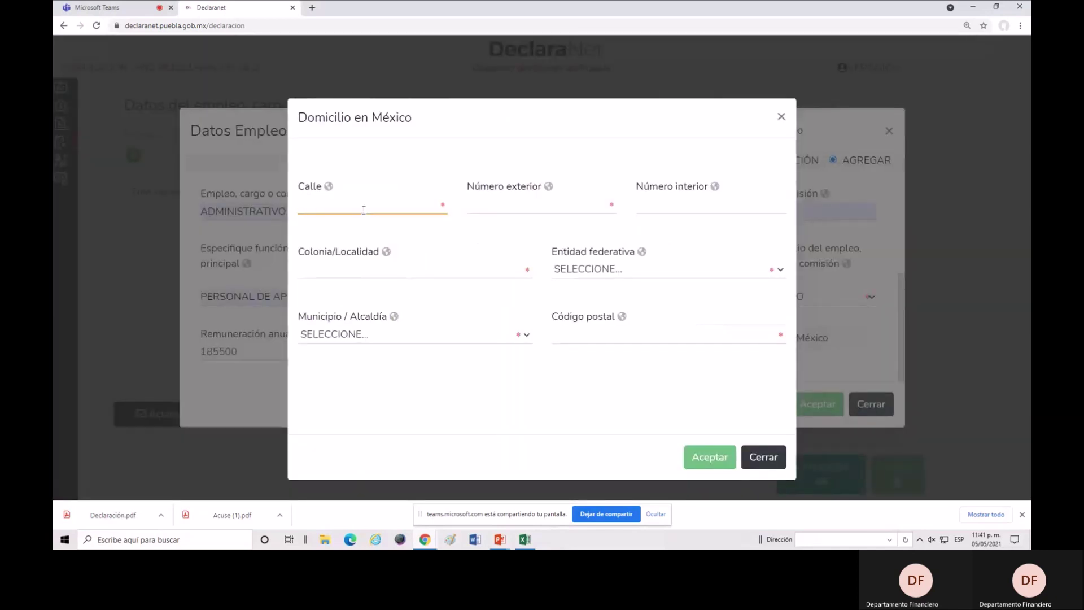
# Enter street 13 SUR, exterior number SN, interior number 0, plus the suggested locality and postal code.
pyautogui.write('13 SUR')
pyautogui.click(520, 207)
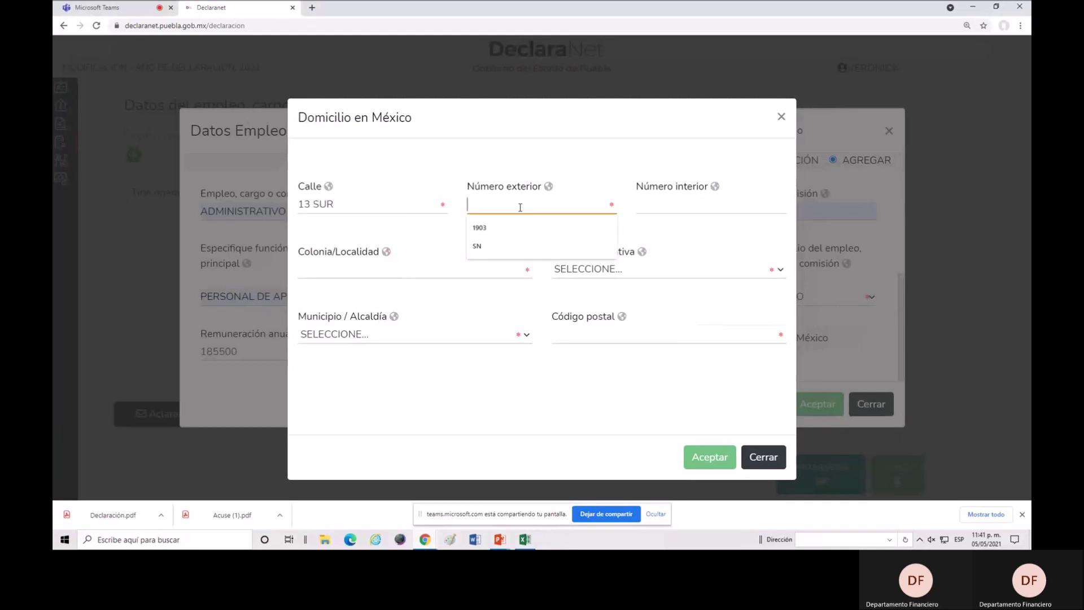
pyautogui.click(492, 246)
pyautogui.click(676, 206)
pyautogui.click(674, 239)
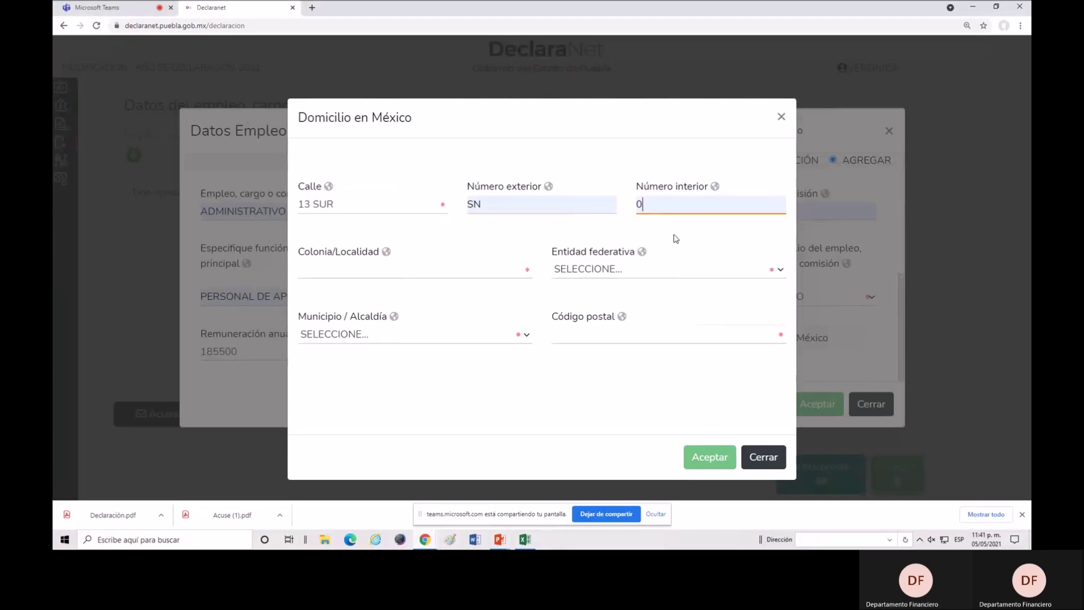
pyautogui.click(388, 269)
pyautogui.click(361, 292)
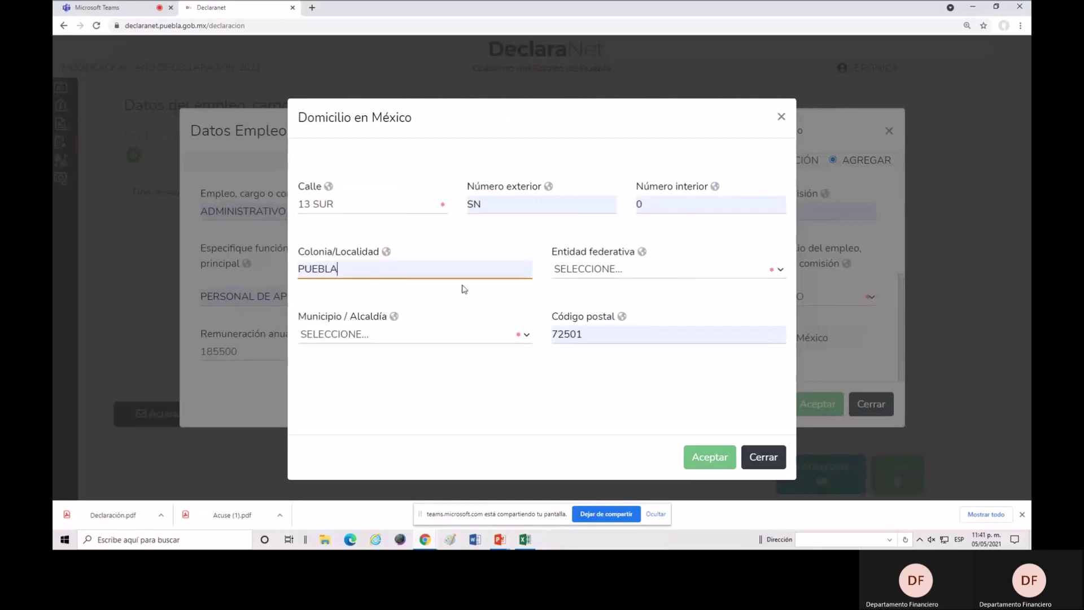
# Choose PUEBLA as both state and municipality and accept the workplace address.
pyautogui.click(621, 272)
pyautogui.scroll(-5, 627, 152)
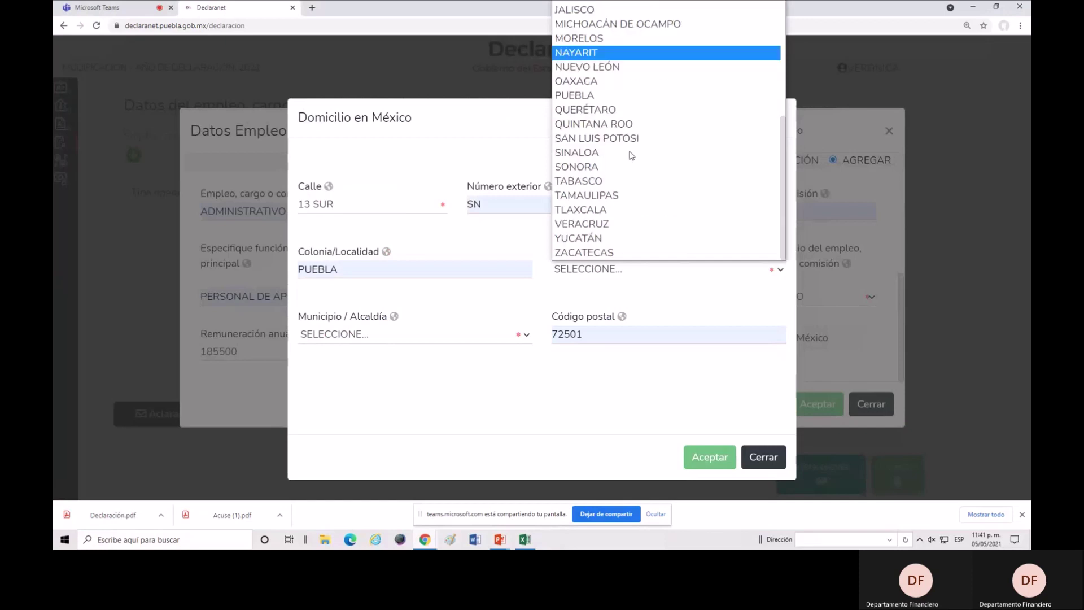
pyautogui.click(614, 96)
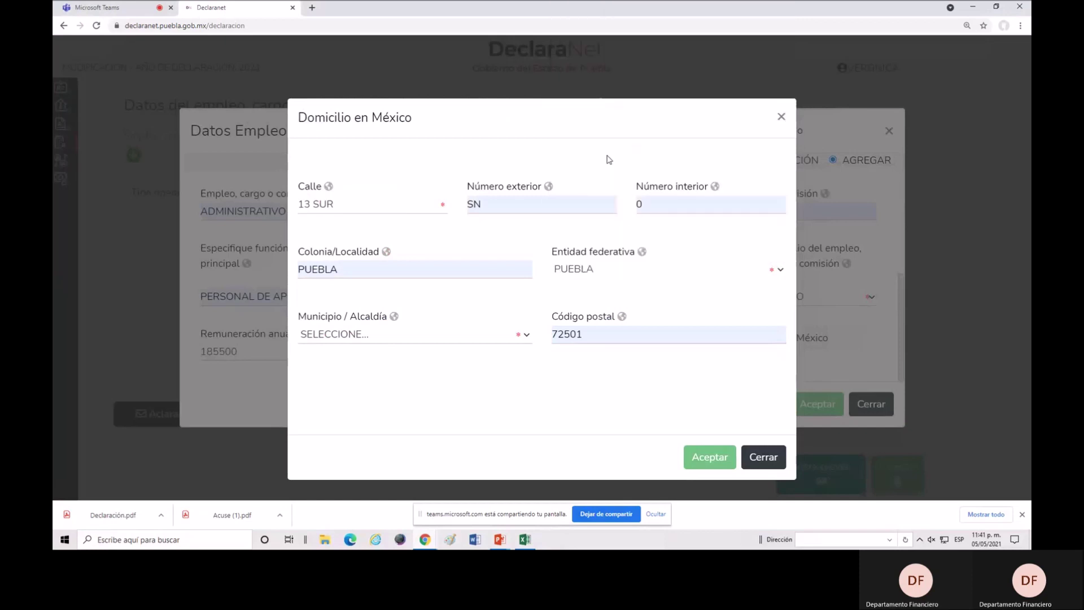
pyautogui.click(388, 335)
pyautogui.scroll(-11, 394, 232)
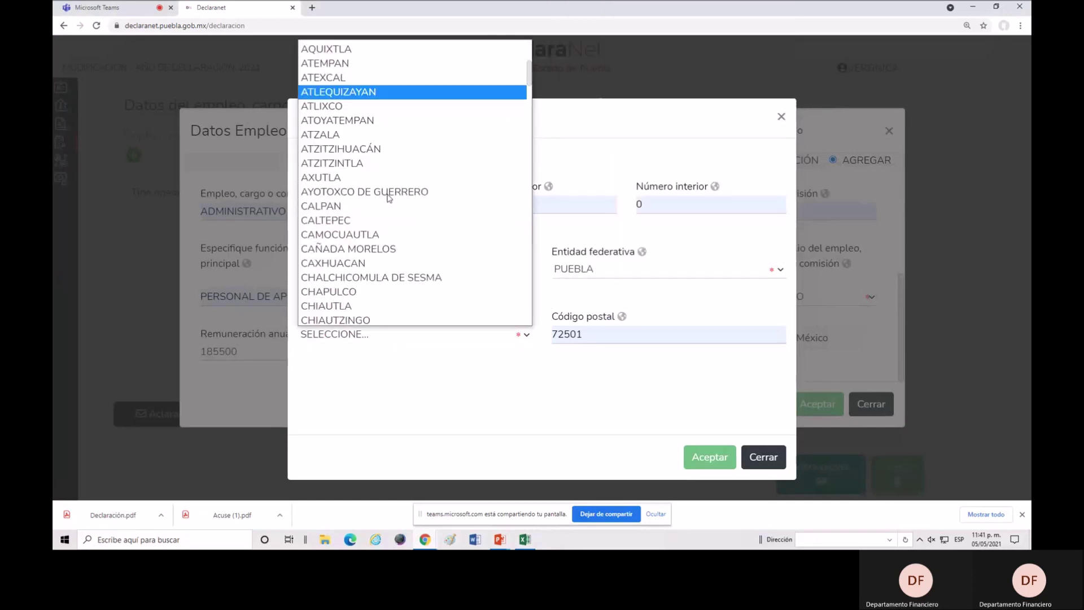
pyautogui.scroll(-20, 392, 205)
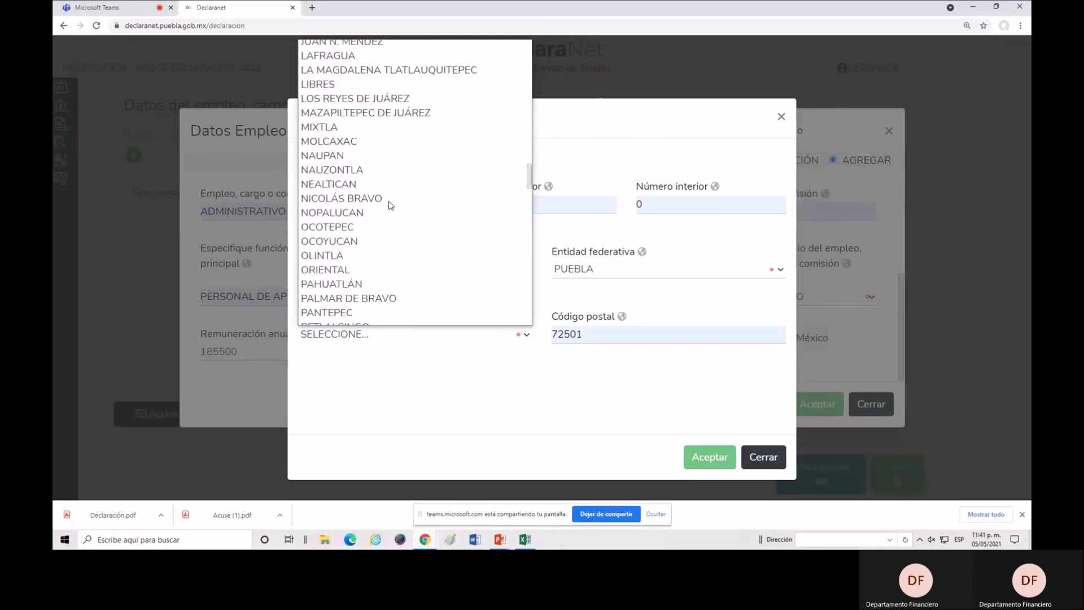
pyautogui.scroll(-11, 393, 206)
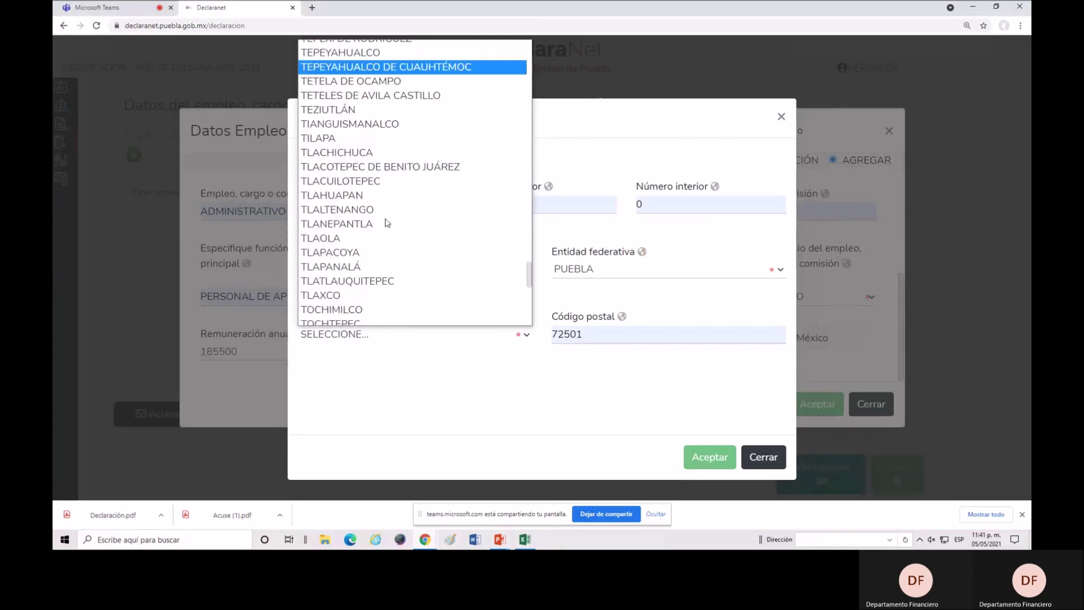
pyautogui.scroll(4, 386, 224)
pyautogui.scroll(10, 386, 223)
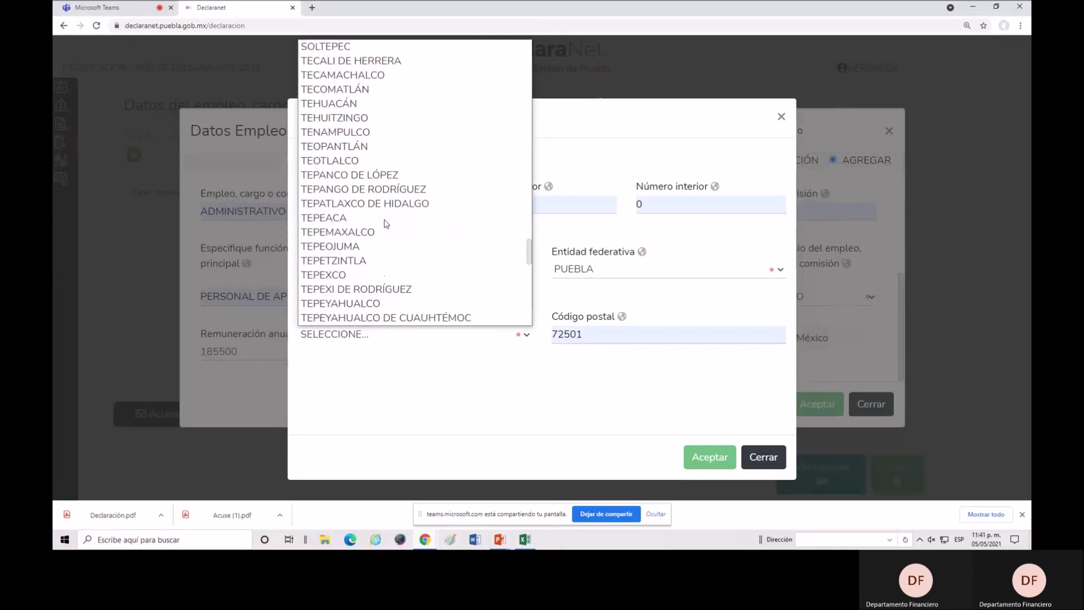
pyautogui.scroll(-12, 385, 224)
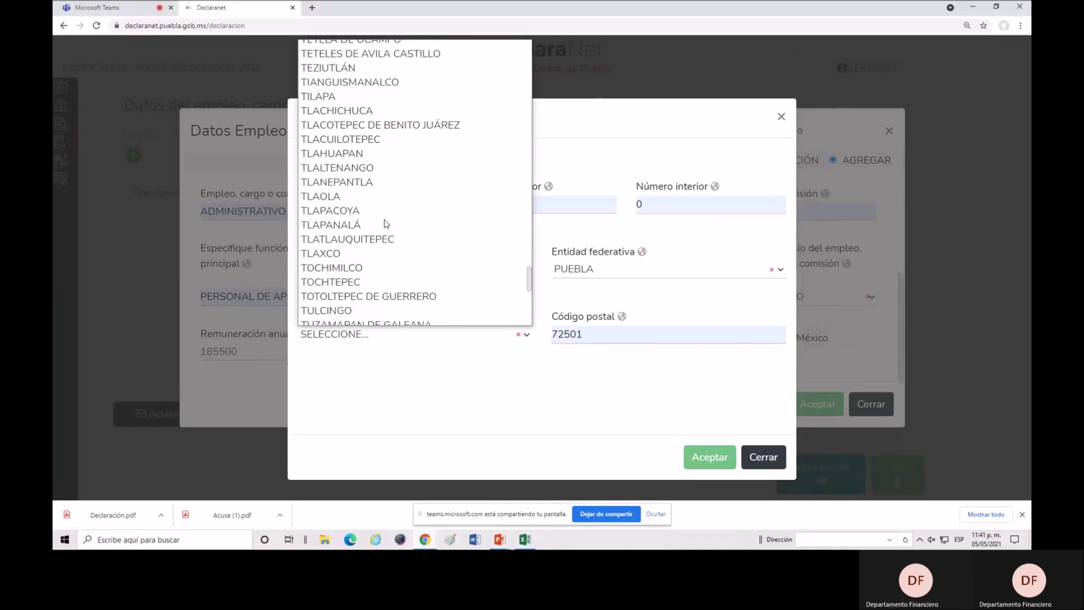
pyautogui.scroll(13, 386, 224)
pyautogui.scroll(13, 384, 220)
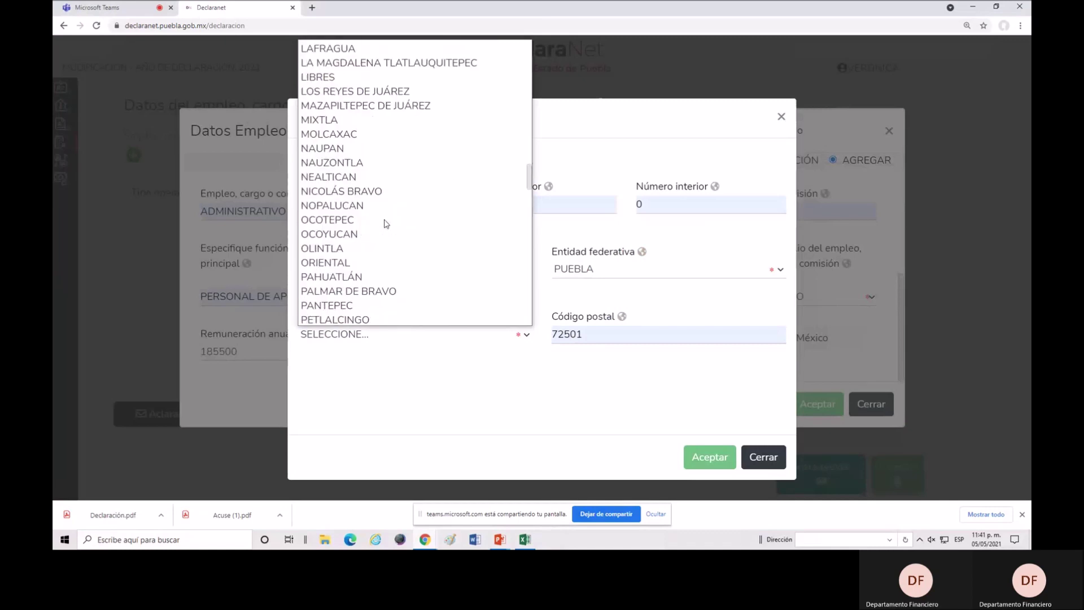
pyautogui.scroll(-2, 357, 282)
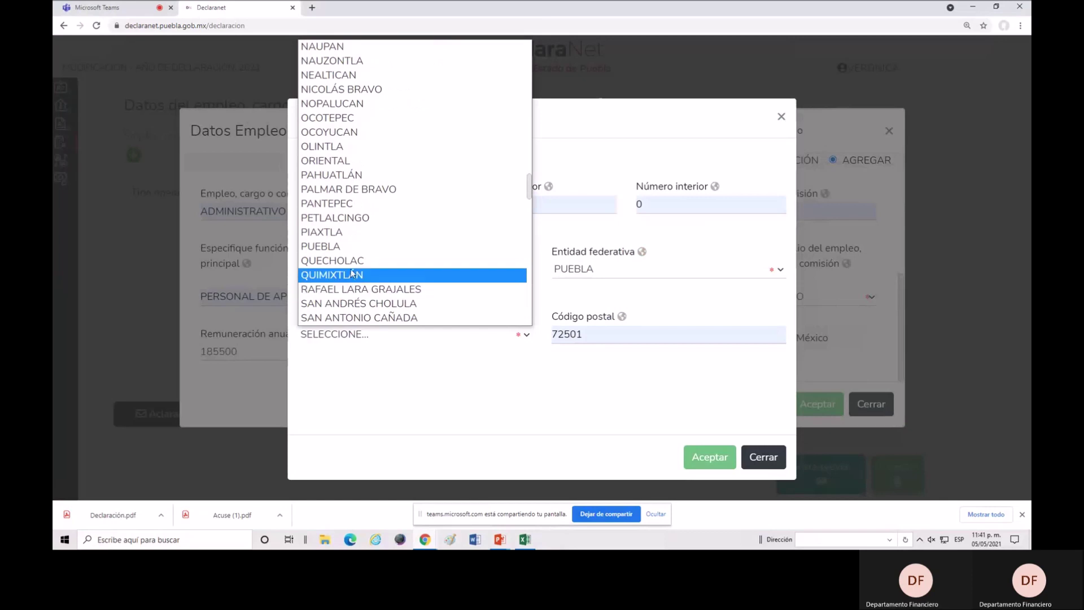
pyautogui.click(356, 245)
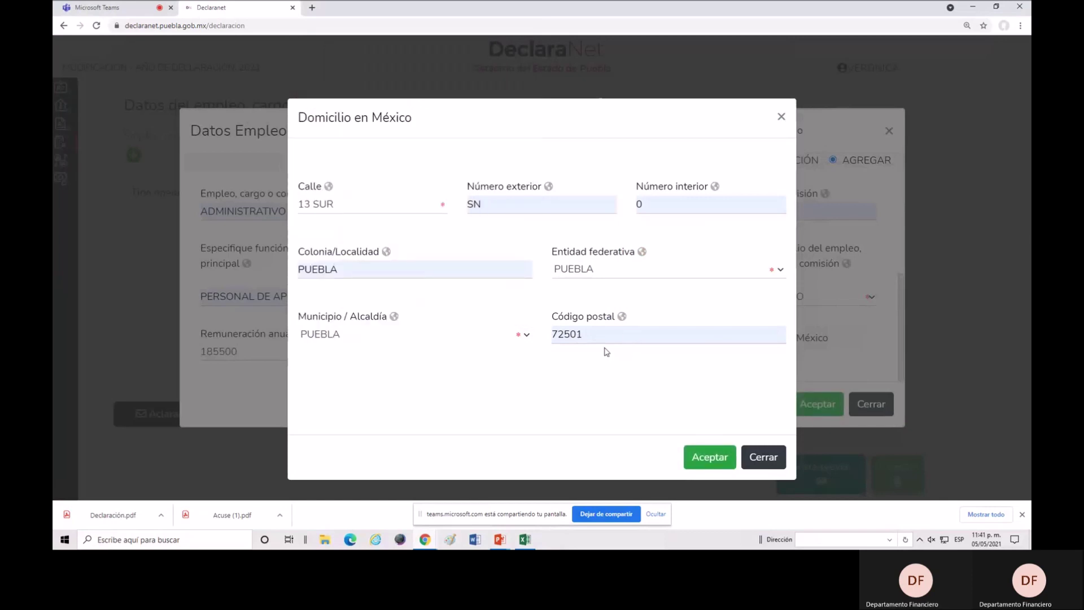
pyautogui.click(716, 466)
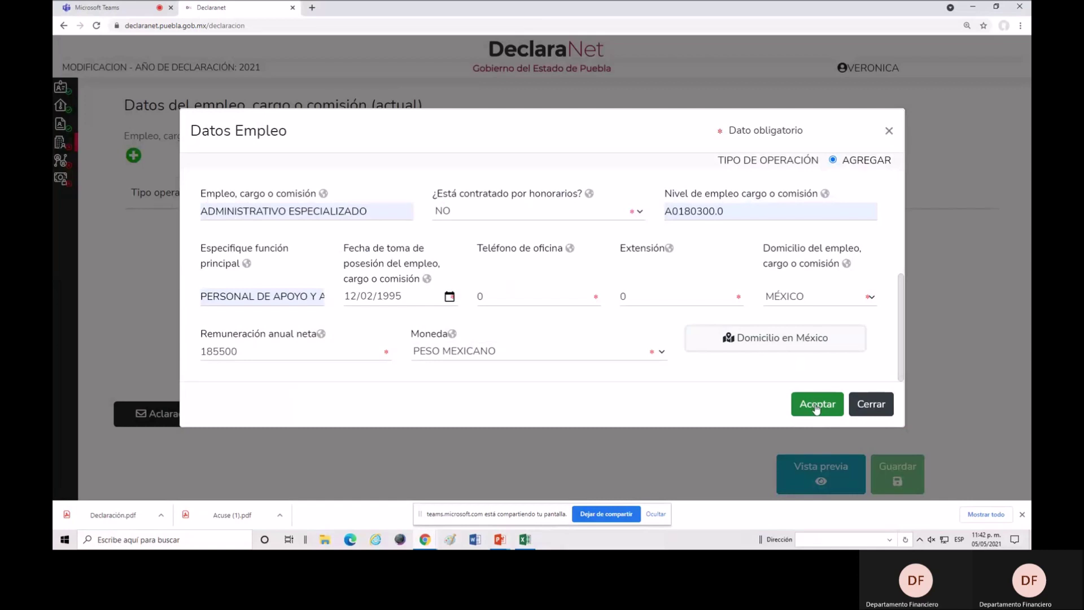
# Add the ADMINISTRATIVO ESPECIALIZADO job to the employment table and save the section.
pyautogui.click(816, 407)
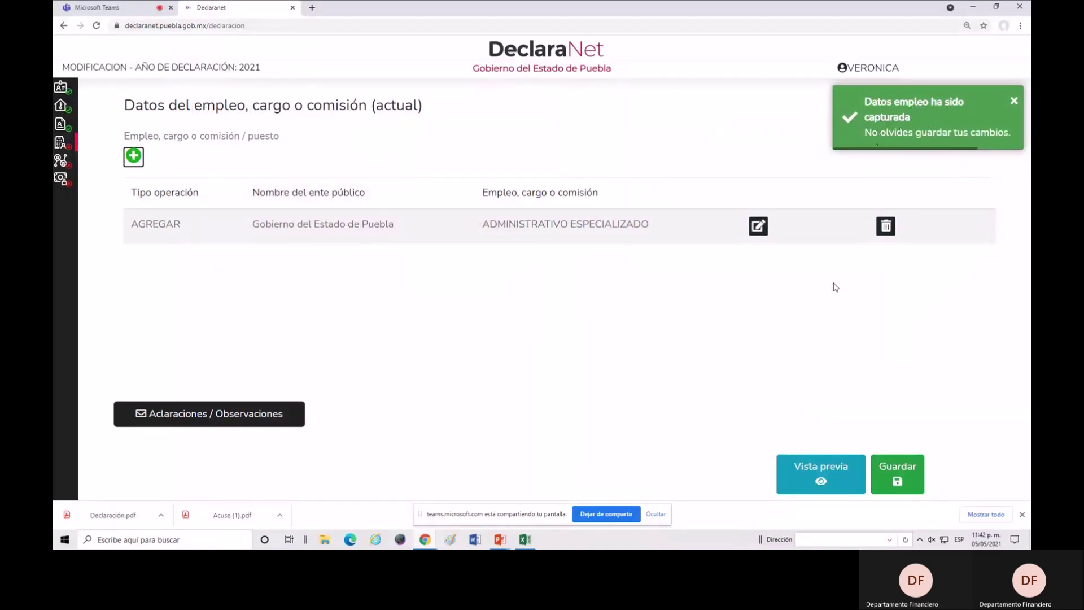
pyautogui.click(910, 478)
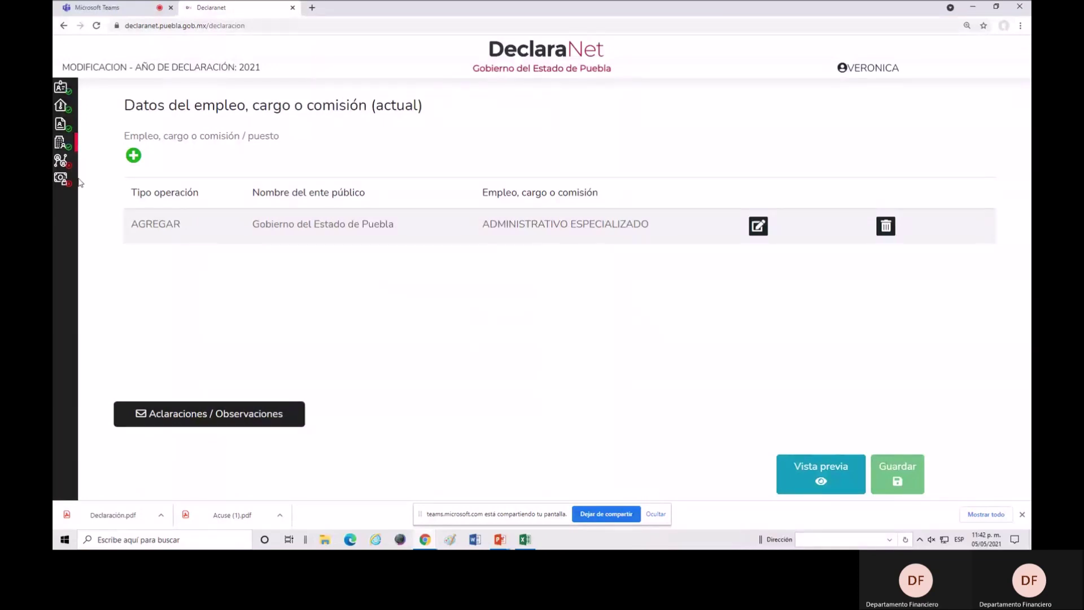
pyautogui.moveTo(78, 180)
pyautogui.click(137, 162)
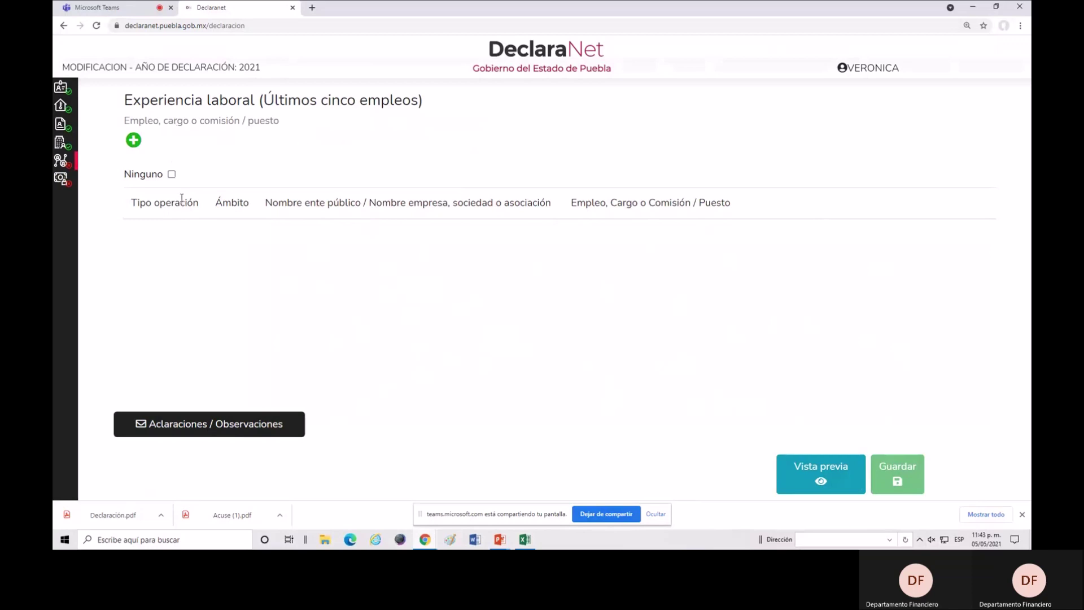
# Use the left section menu to land on the Experiencia laboral (últimos cinco empleos) section.
pyautogui.moveTo(126, 116)
pyautogui.moveTo(84, 128)
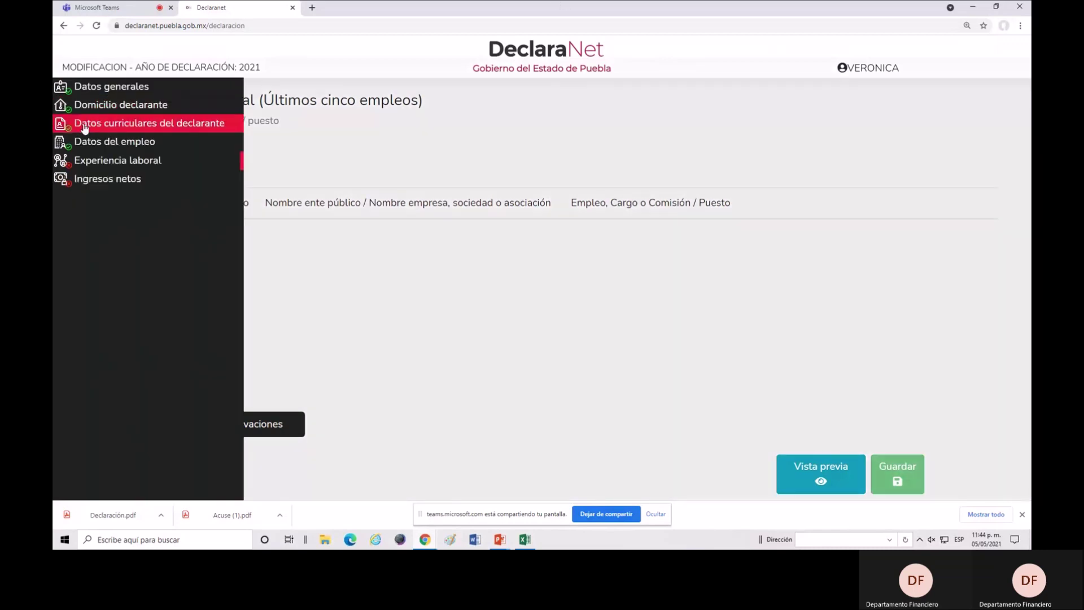
pyautogui.click(104, 160)
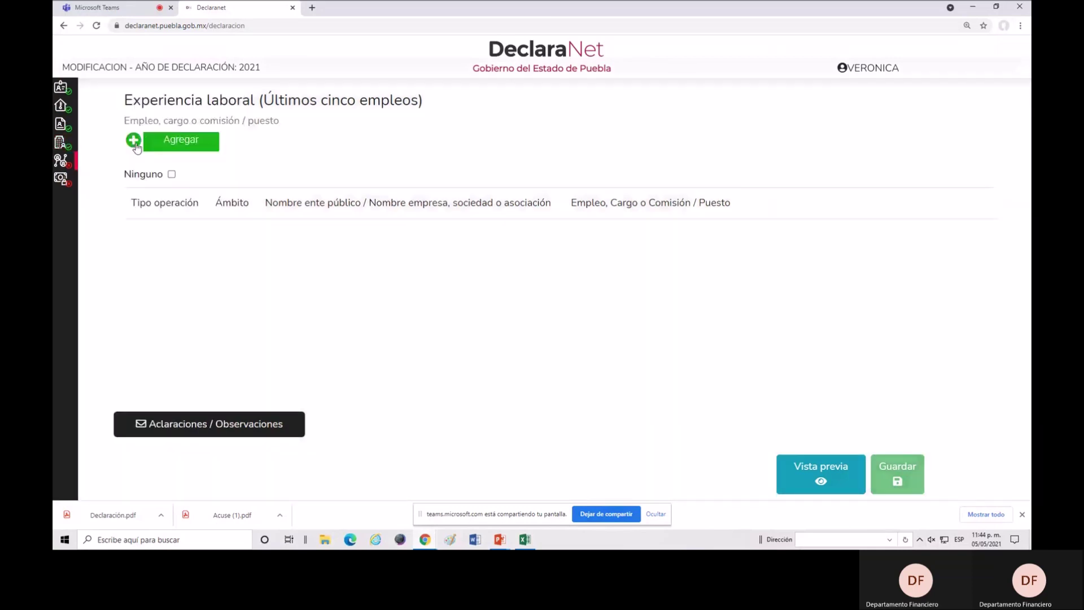
pyautogui.click(134, 141)
pyautogui.click(834, 197)
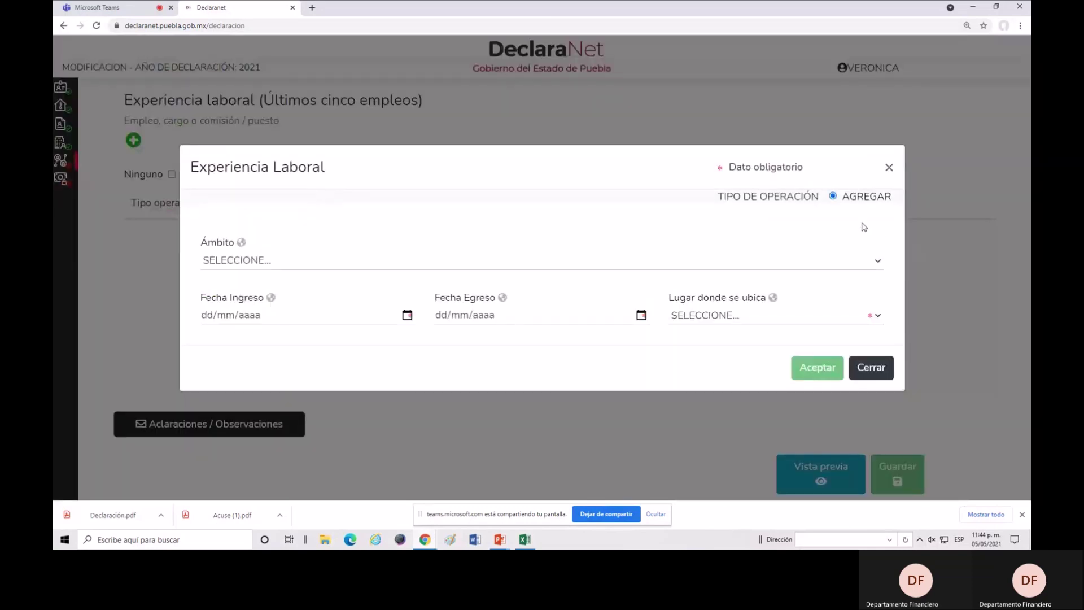
pyautogui.click(880, 263)
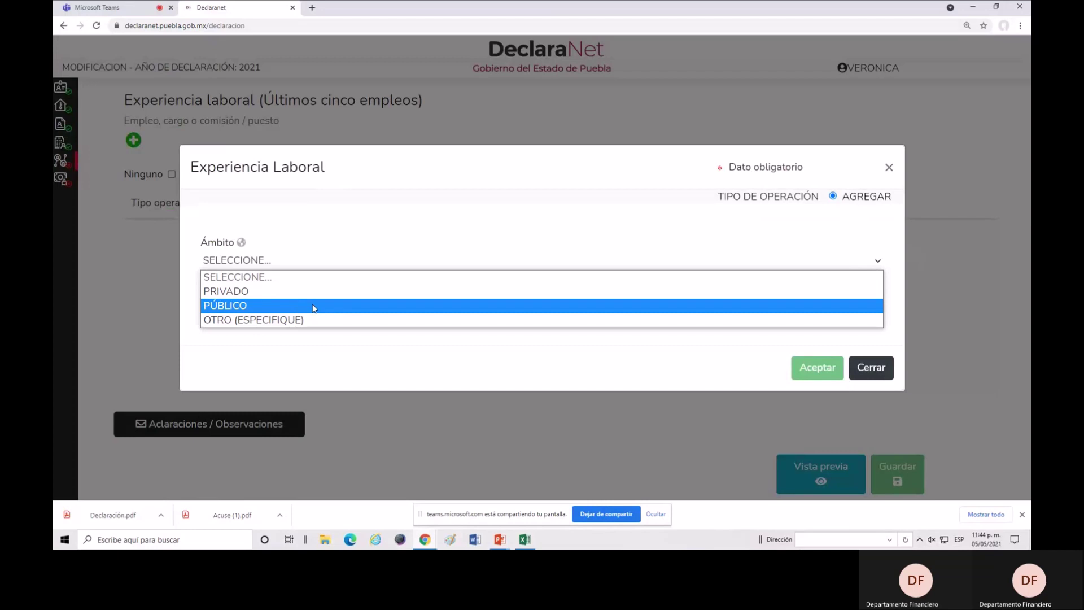
pyautogui.click(314, 306)
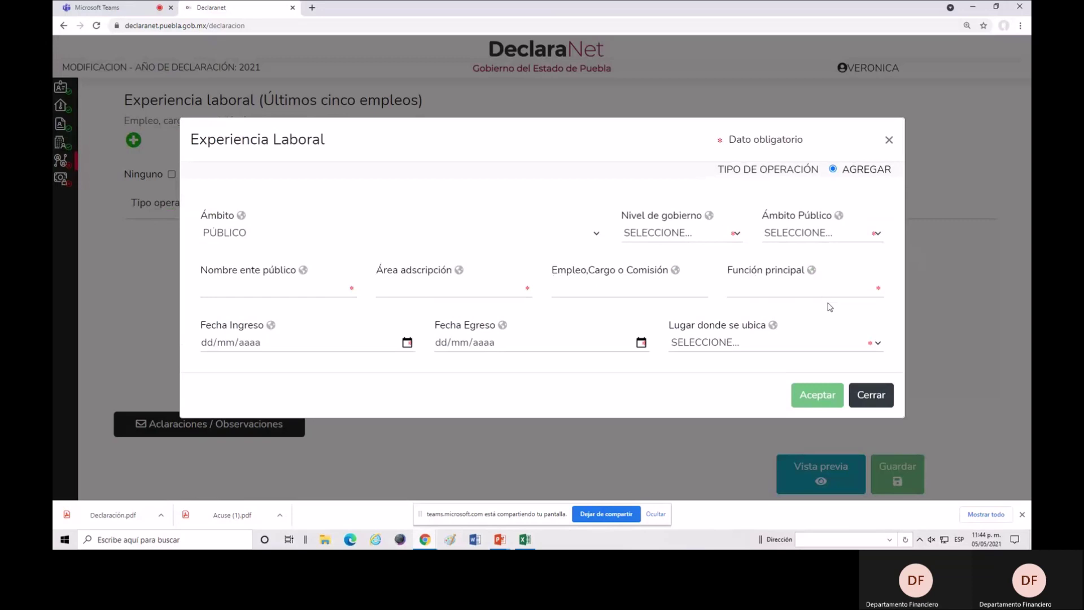
pyautogui.click(890, 140)
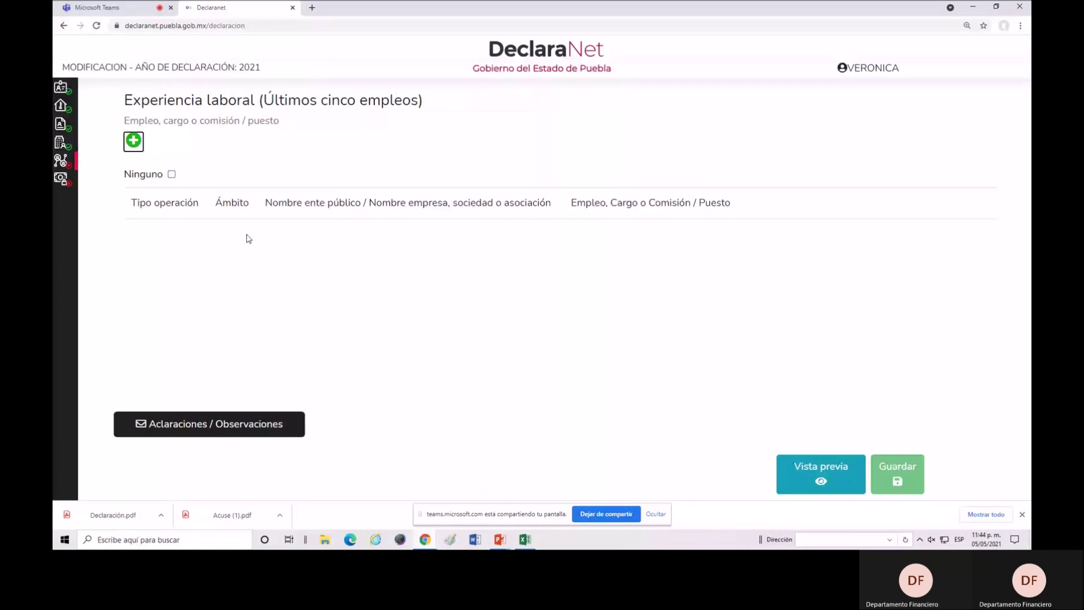
# Mark Ninguno for prior work experience and save the declaration.
pyautogui.click(171, 174)
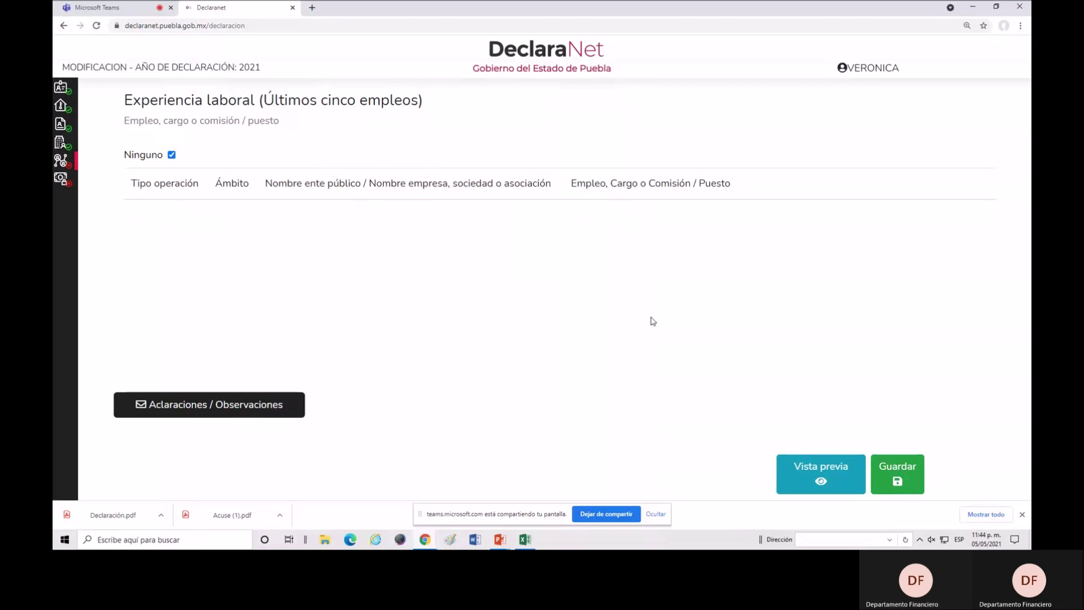
pyautogui.click(906, 478)
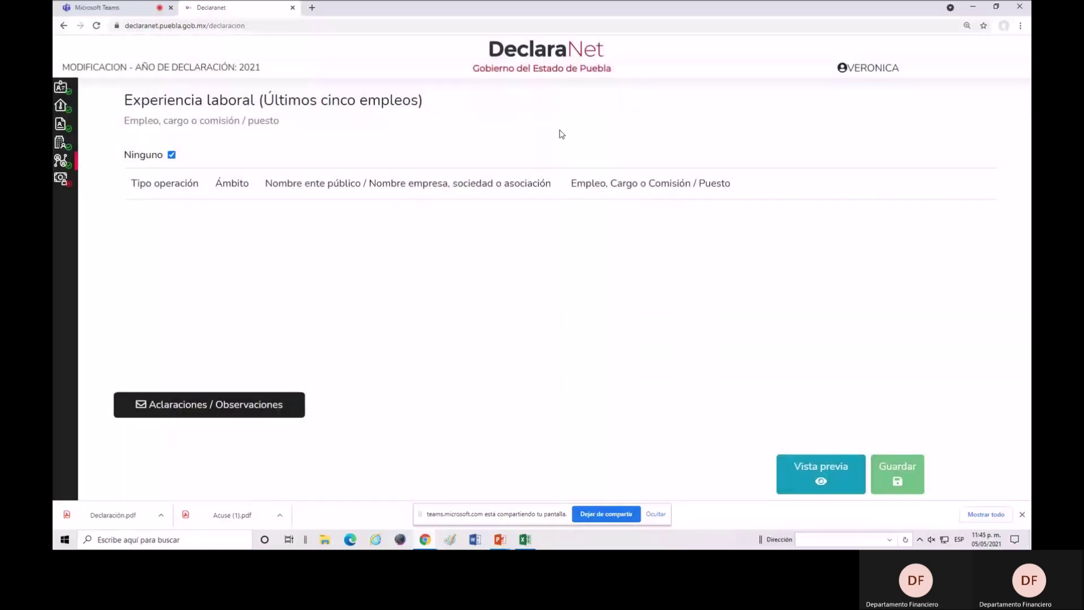
# Clear the 0 from the annual net remuneration field in Ingresos netos.
pyautogui.moveTo(68, 184)
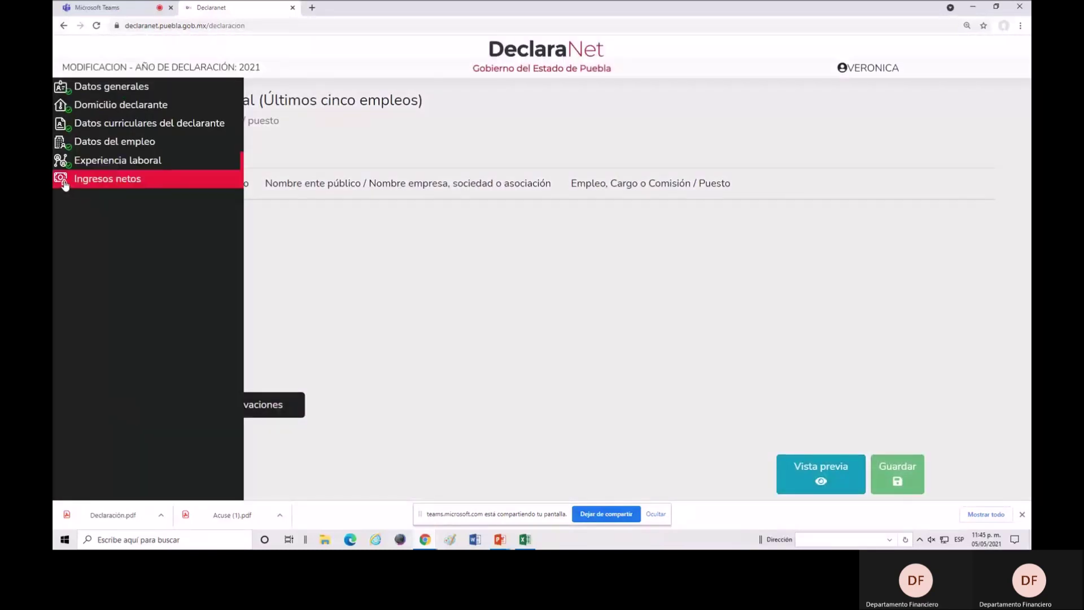
pyautogui.click(65, 184)
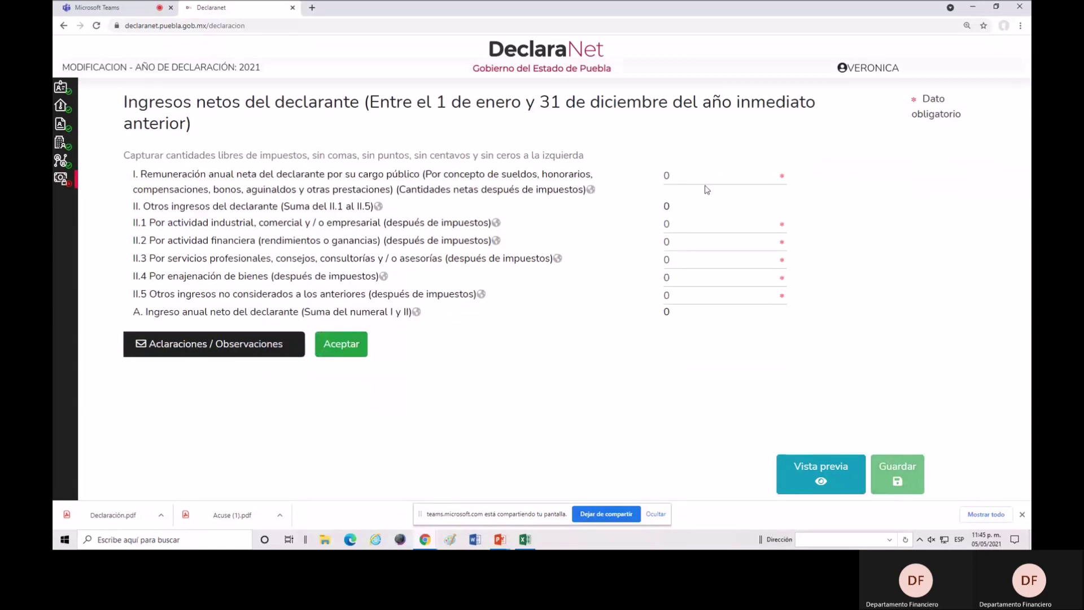
pyautogui.click(685, 173)
pyautogui.press('BackSpace')
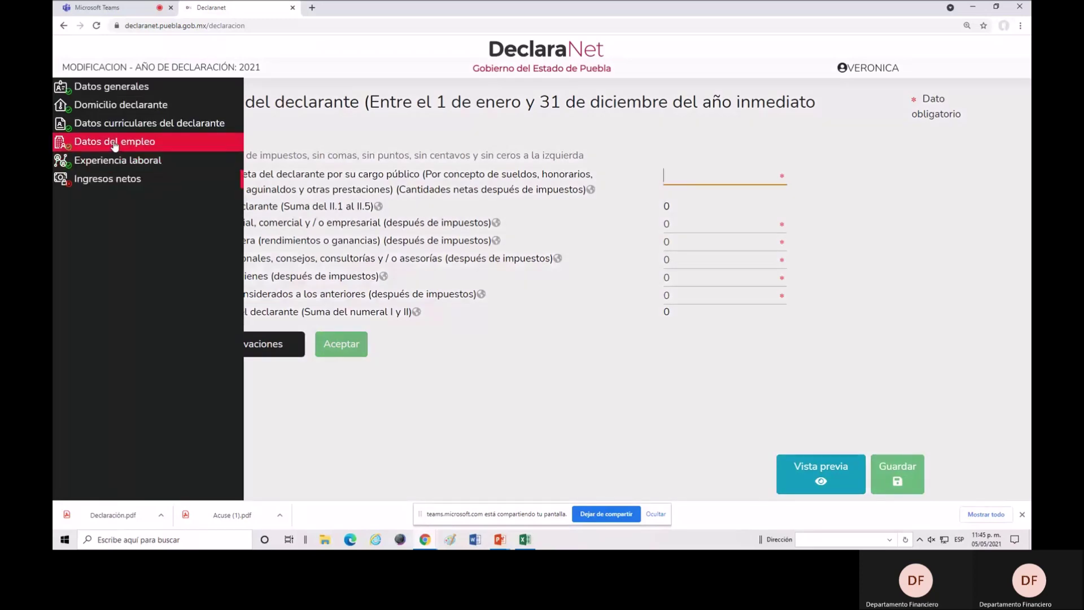
# Check the Remuneración anual neta in the Datos del empleo record, closing it unchanged.
pyautogui.click(115, 141)
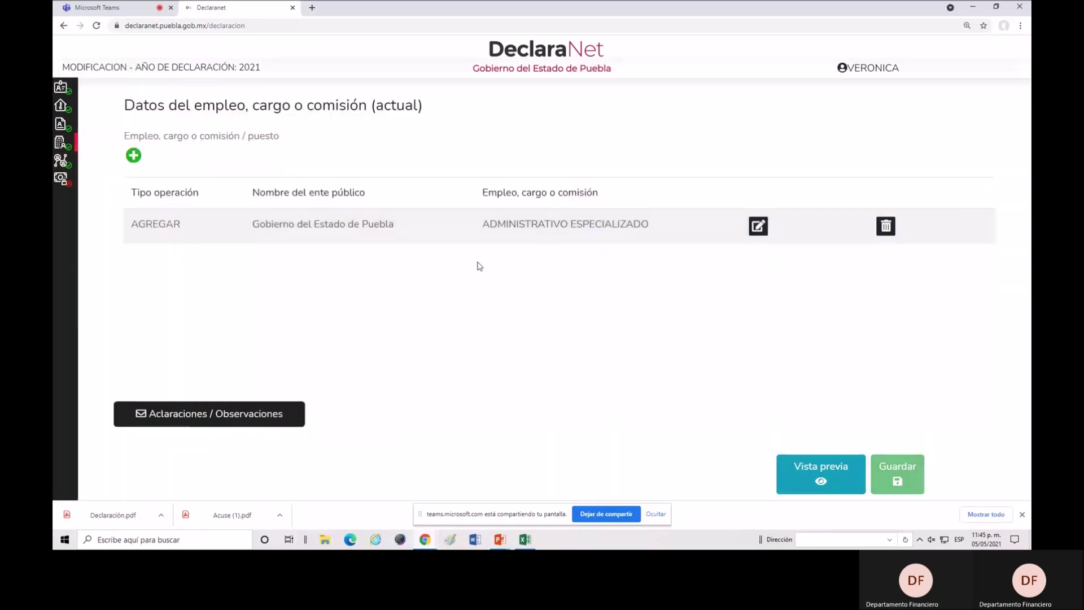
pyautogui.click(758, 226)
pyautogui.scroll(-2, 354, 309)
pyautogui.scroll(-1, 355, 309)
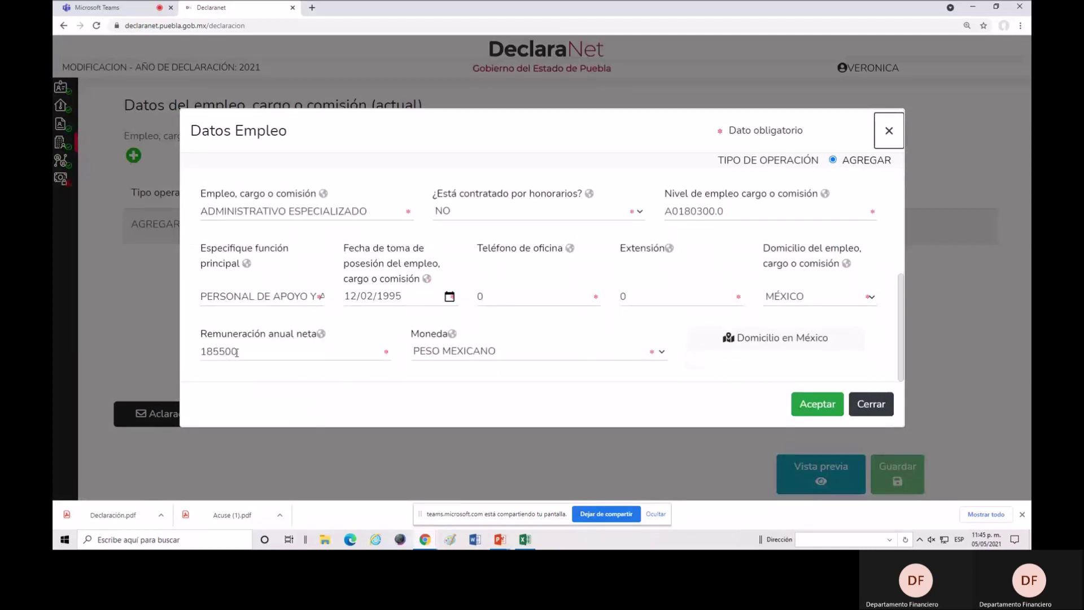
pyautogui.click(801, 406)
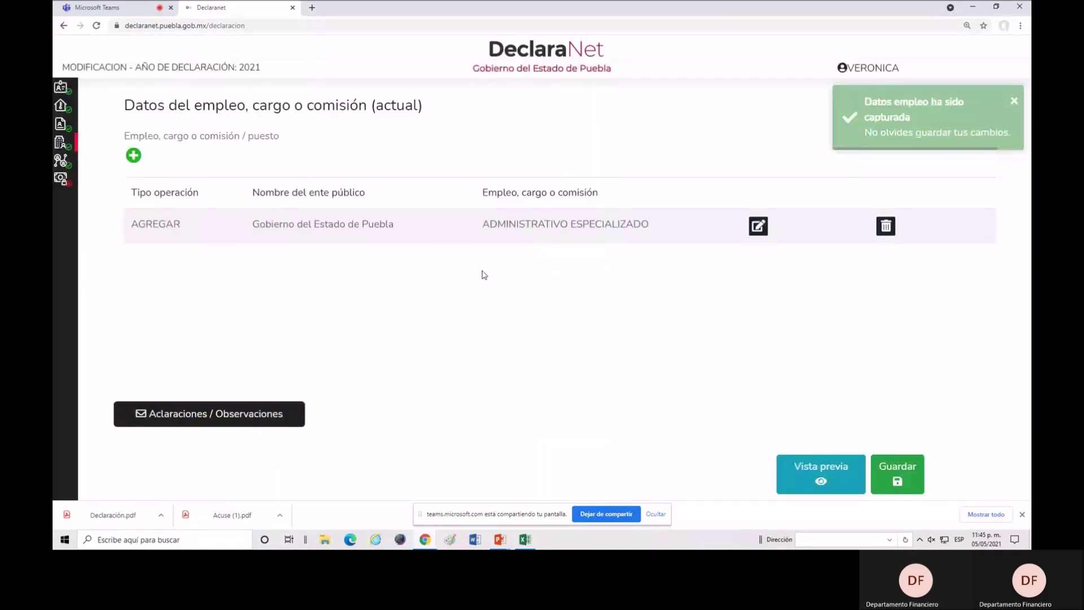
# Enter 185500 as the annual net remuneration in field I, then bring up the Excel workbook.
pyautogui.moveTo(64, 179)
pyautogui.click(99, 179)
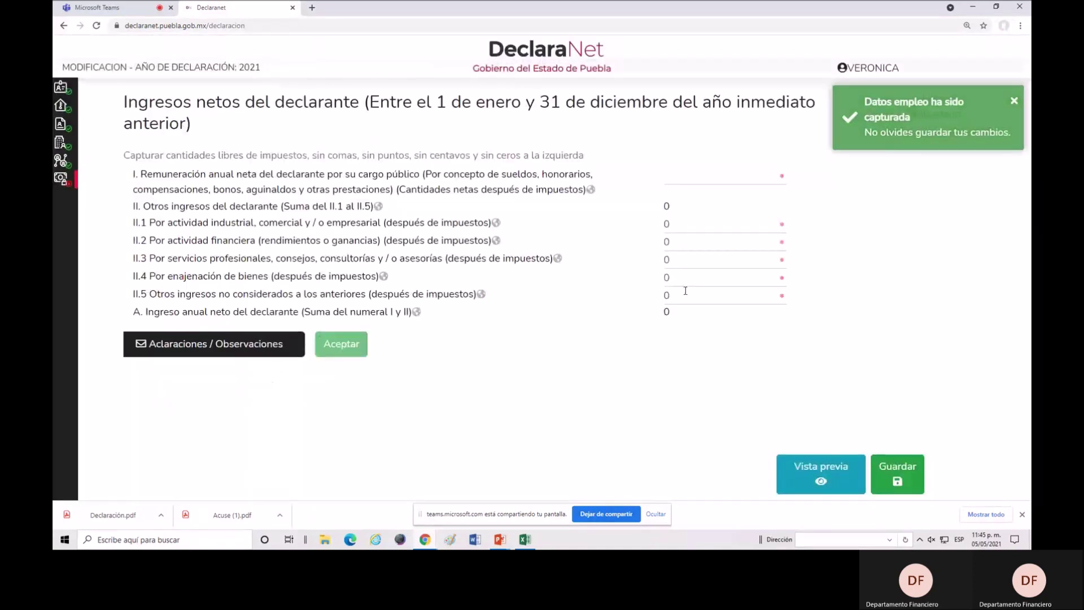
pyautogui.click(701, 181)
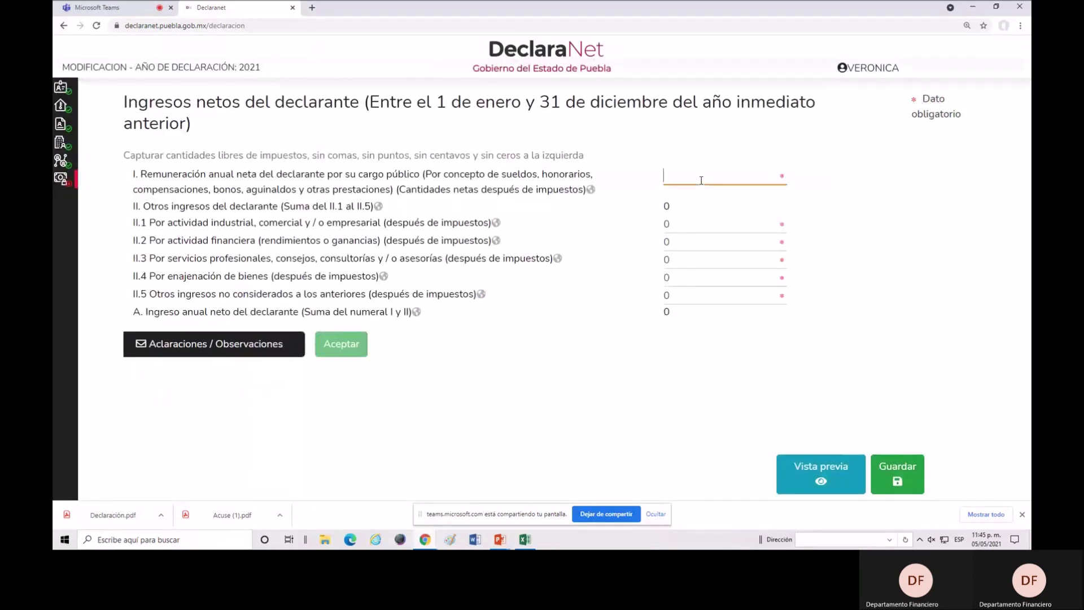
pyautogui.write('185500')
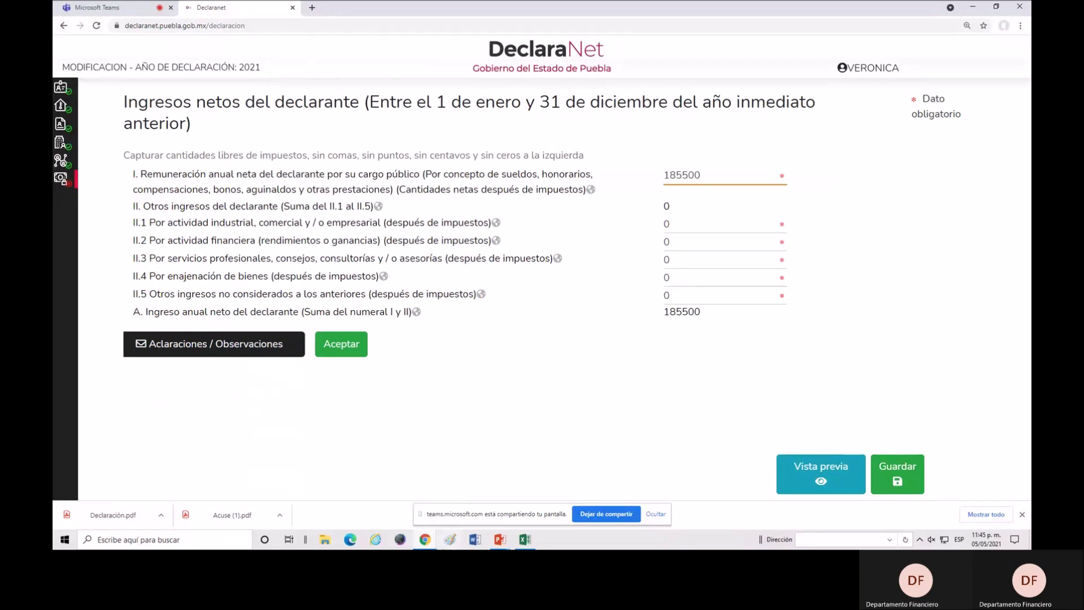
pyautogui.click(525, 539)
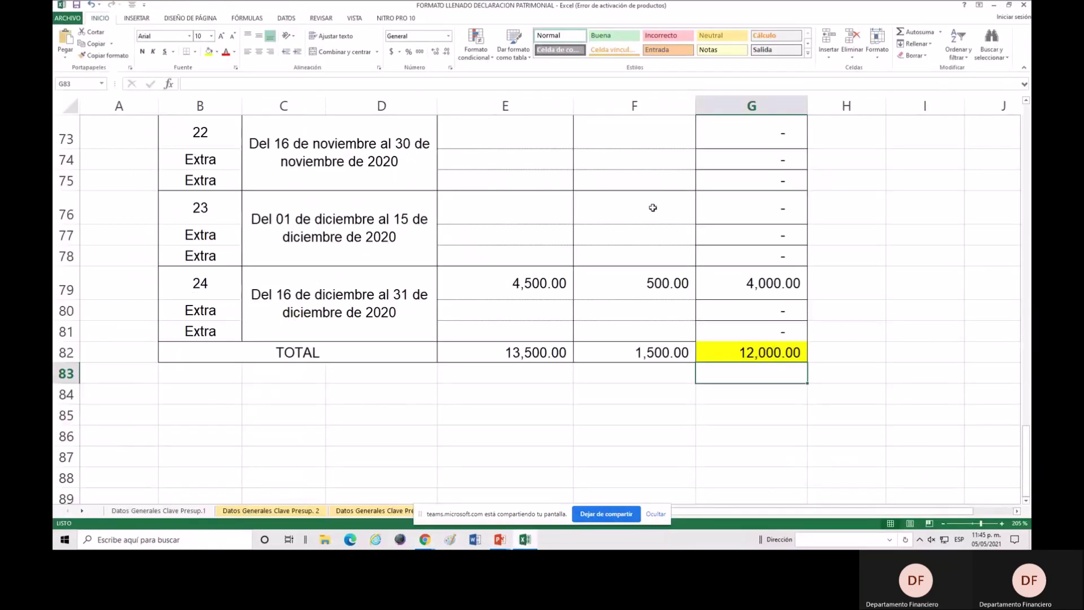
# Verify G82's =SUMA(G10:G81) TOTAL of 12,000.00 in Clave Presupuestal, then return to DeclaraNet.
pyautogui.scroll(10, 584, 269)
pyautogui.scroll(8, 583, 269)
pyautogui.scroll(4, 584, 269)
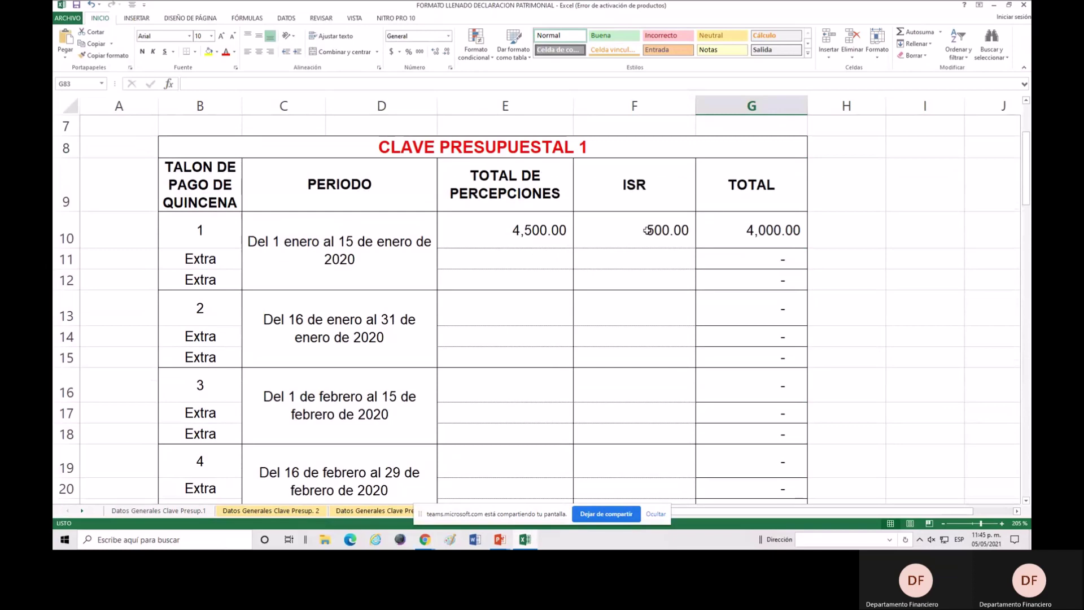
pyautogui.scroll(-10, 648, 230)
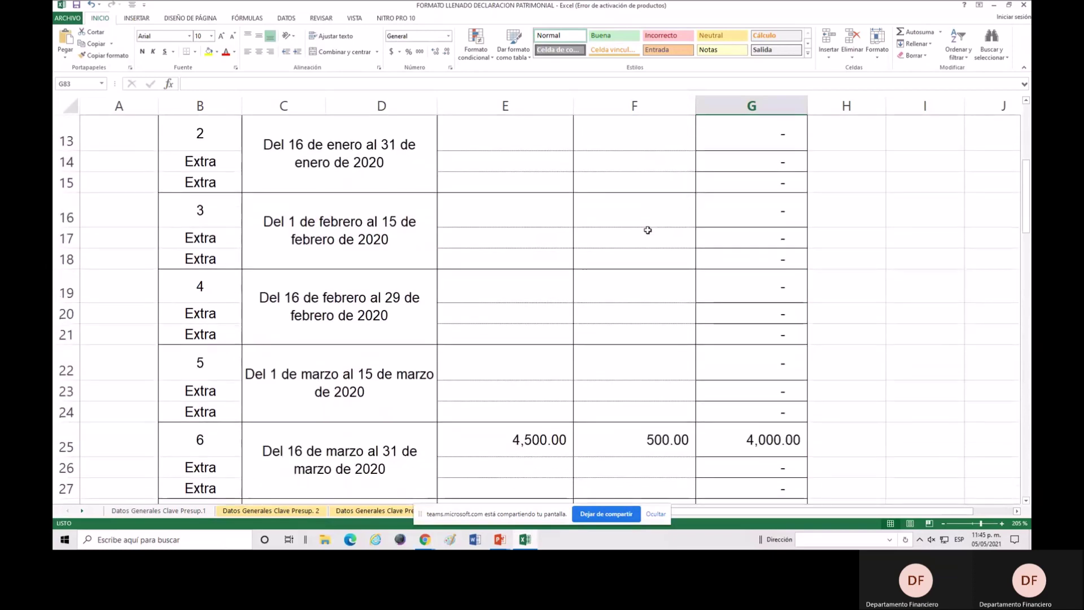
pyautogui.scroll(-14, 648, 230)
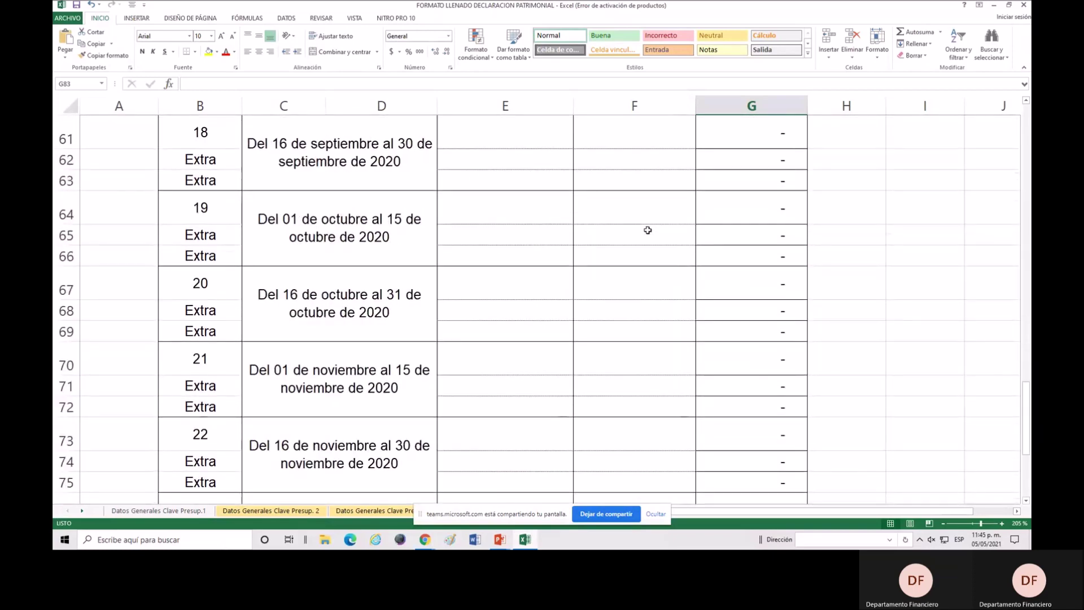
pyautogui.click(771, 204)
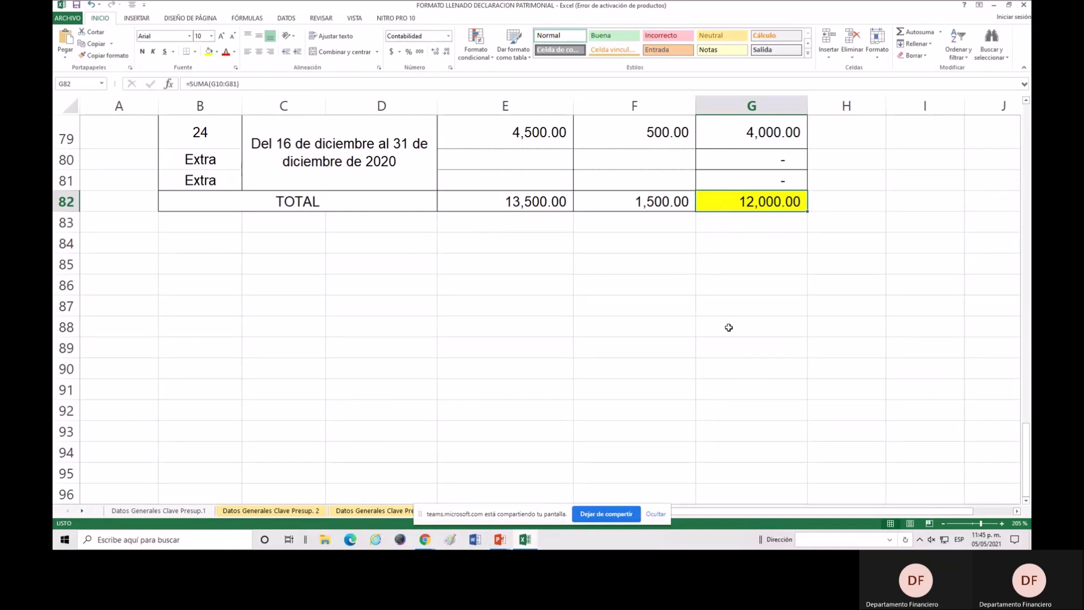
pyautogui.click(427, 540)
pyautogui.click(415, 508)
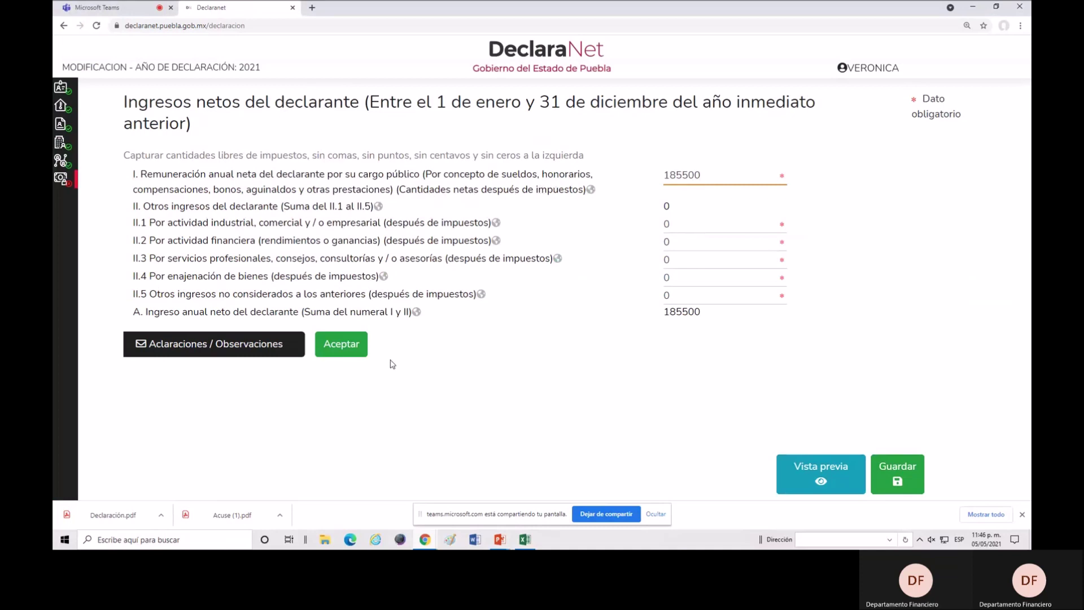
pyautogui.moveTo(52, 279)
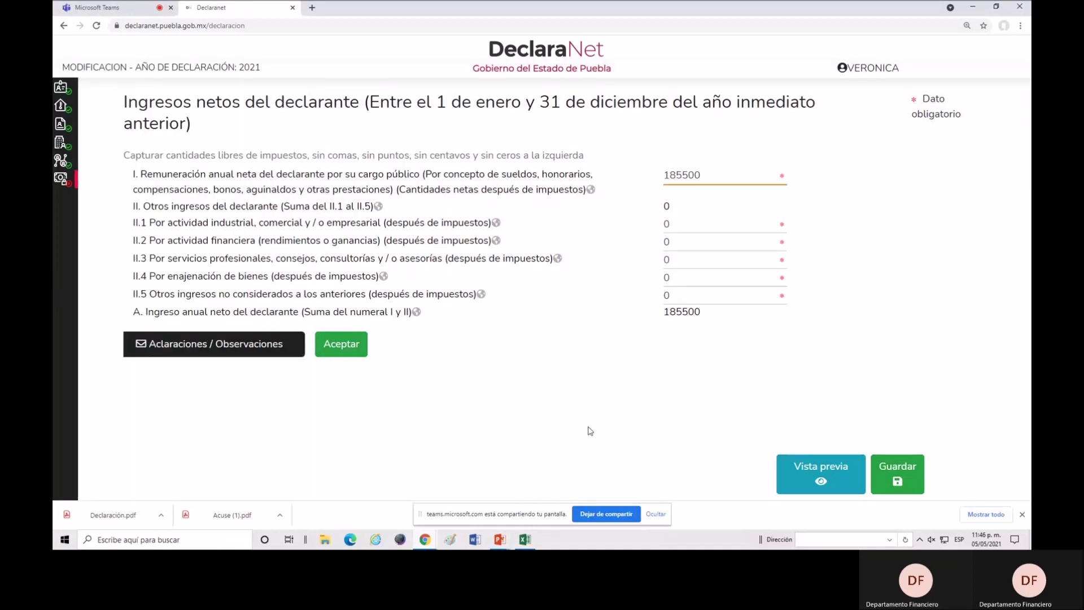